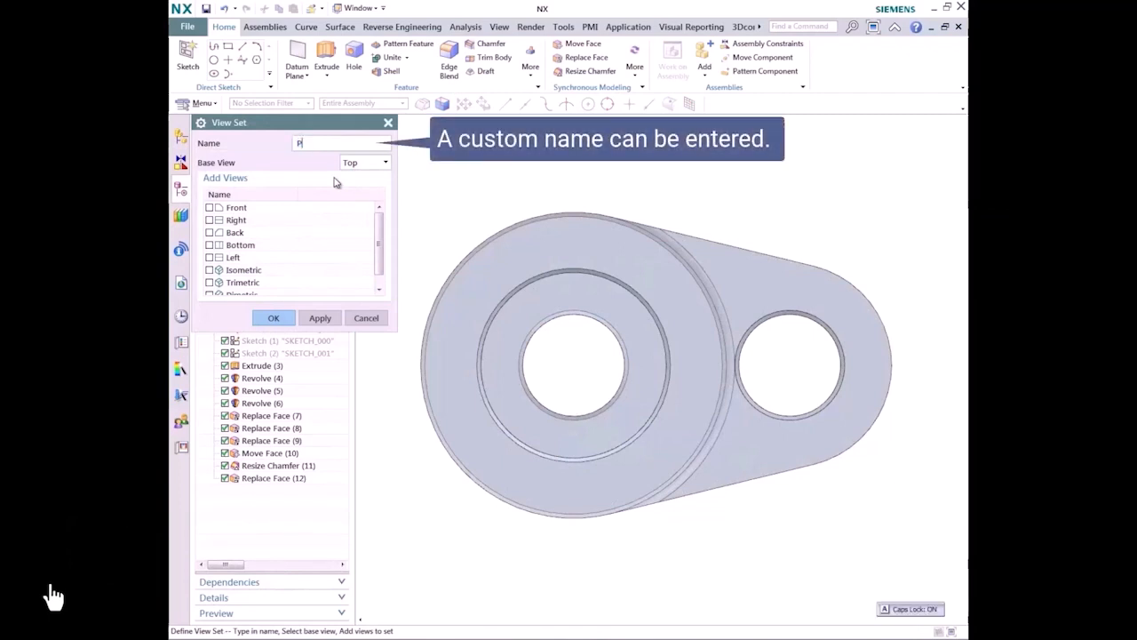
Step: Create a view set named PMI with Top as base view plus Front, Right and Trimetric views, and expand it in the model tree
{"action": "type", "text": "MI"}
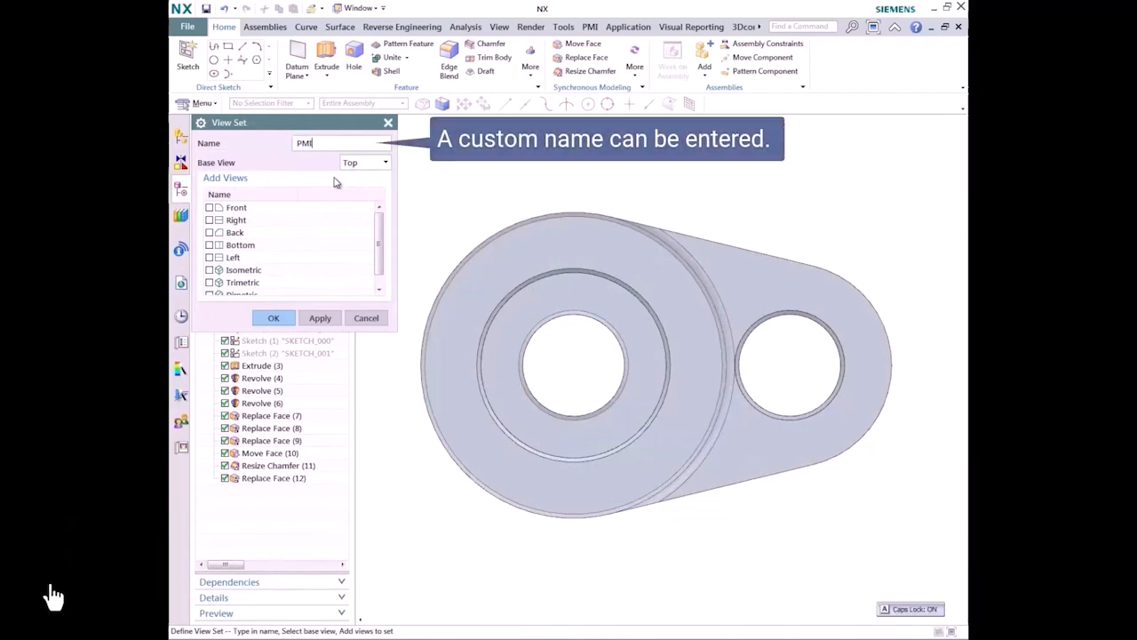
{"action": "left_click", "coordinate": [210, 207]}
{"action": "left_click", "coordinate": [209, 219]}
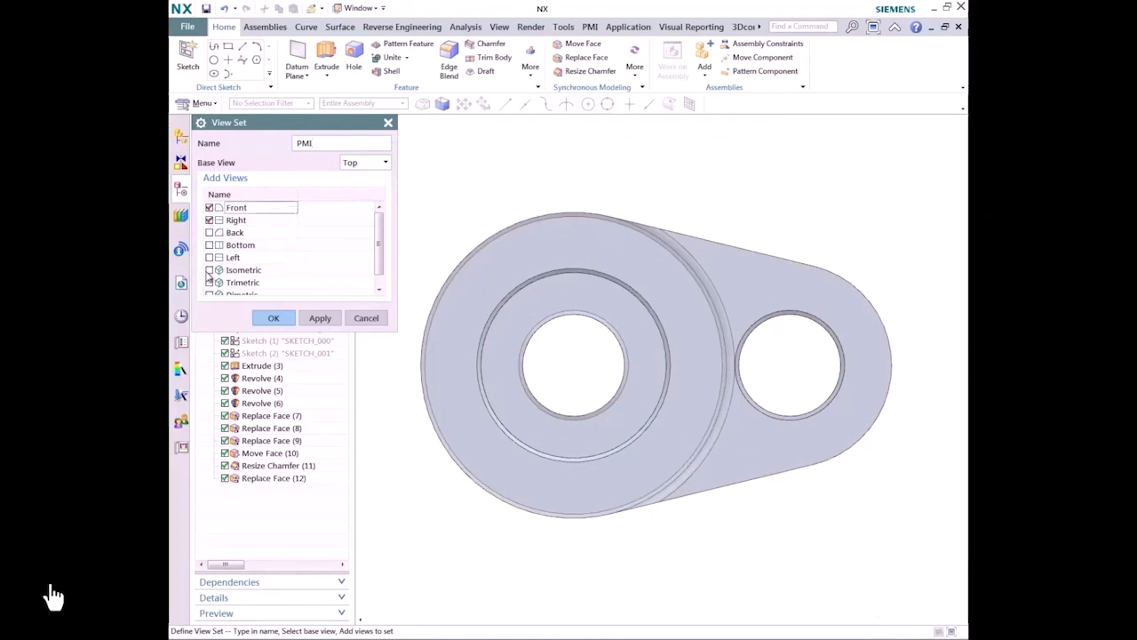
{"action": "left_click", "coordinate": [274, 318]}
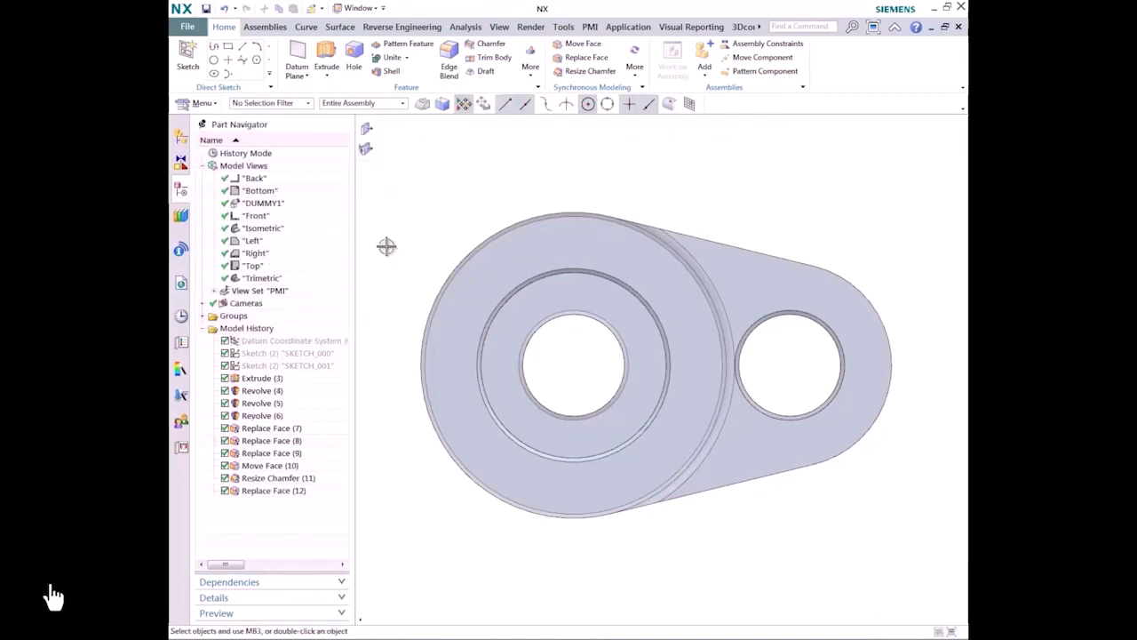
{"action": "left_click", "coordinate": [216, 290]}
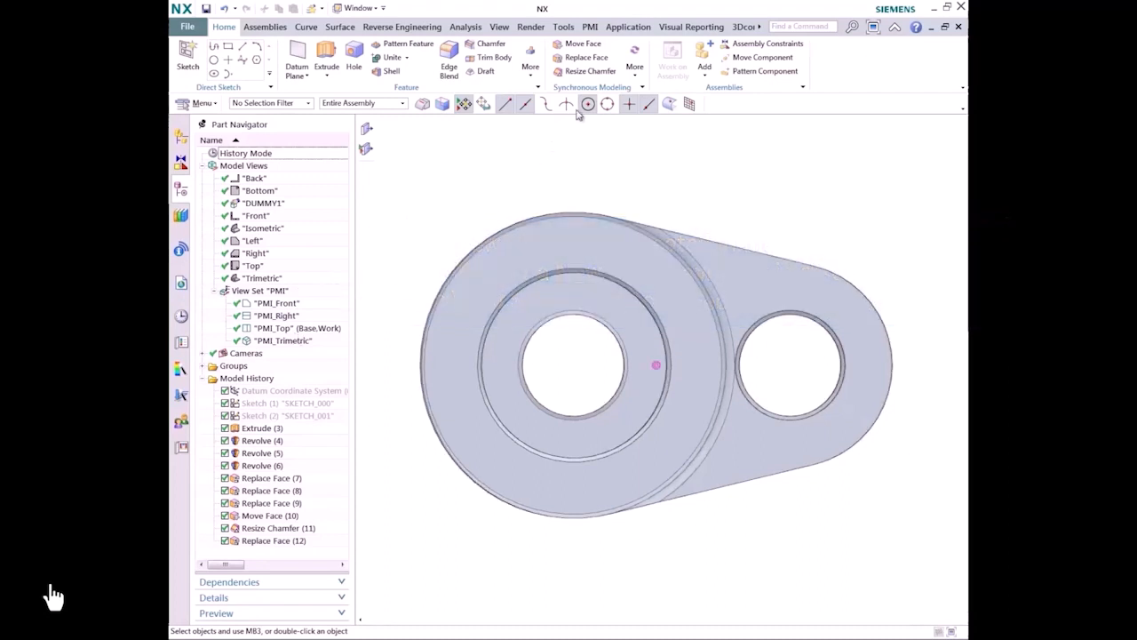
Step: Add a PMI rapid diameter dimension with a ±0.10 tolerance to the hole in the narrow end of the part
{"action": "left_click", "coordinate": [590, 26]}
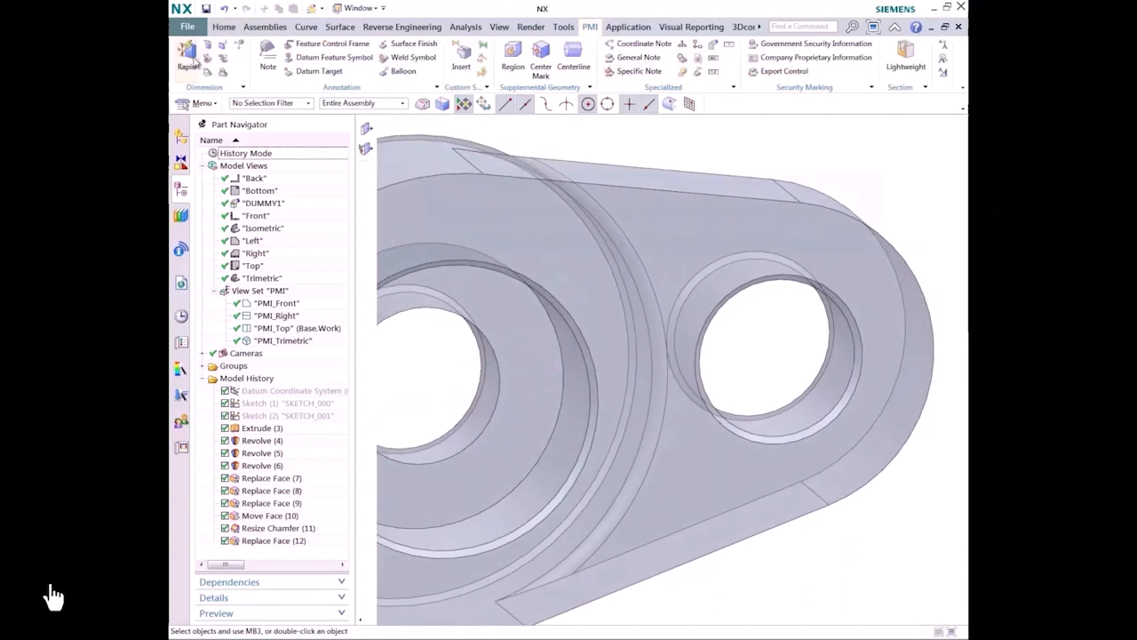
{"action": "left_click", "coordinate": [186, 55]}
{"action": "left_click", "coordinate": [835, 418]}
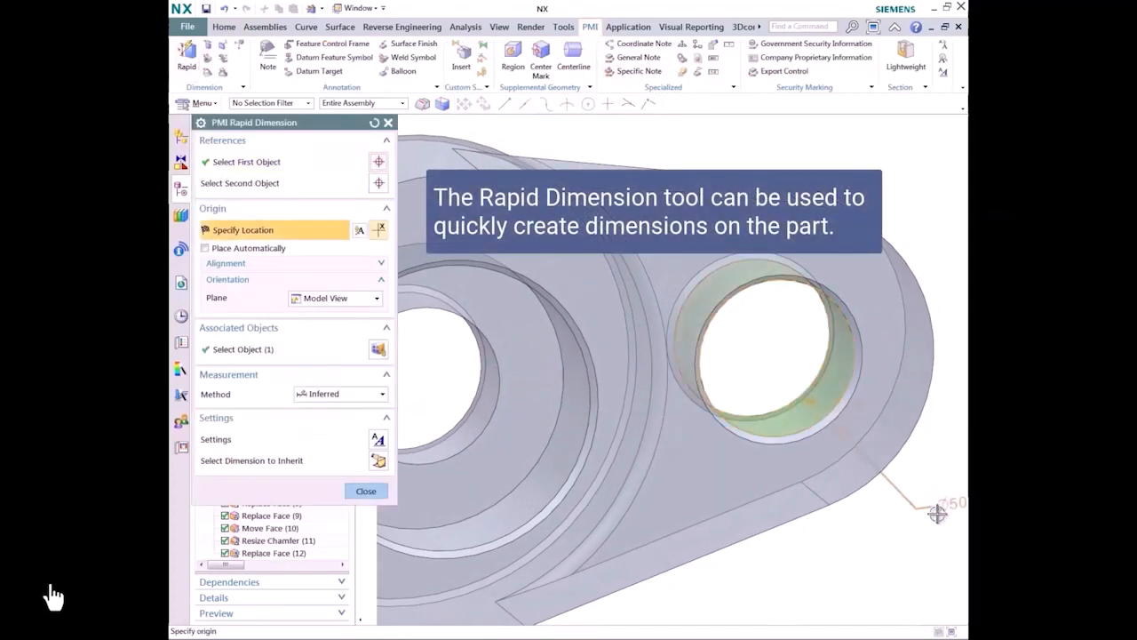
{"action": "right_click", "coordinate": [811, 495]}
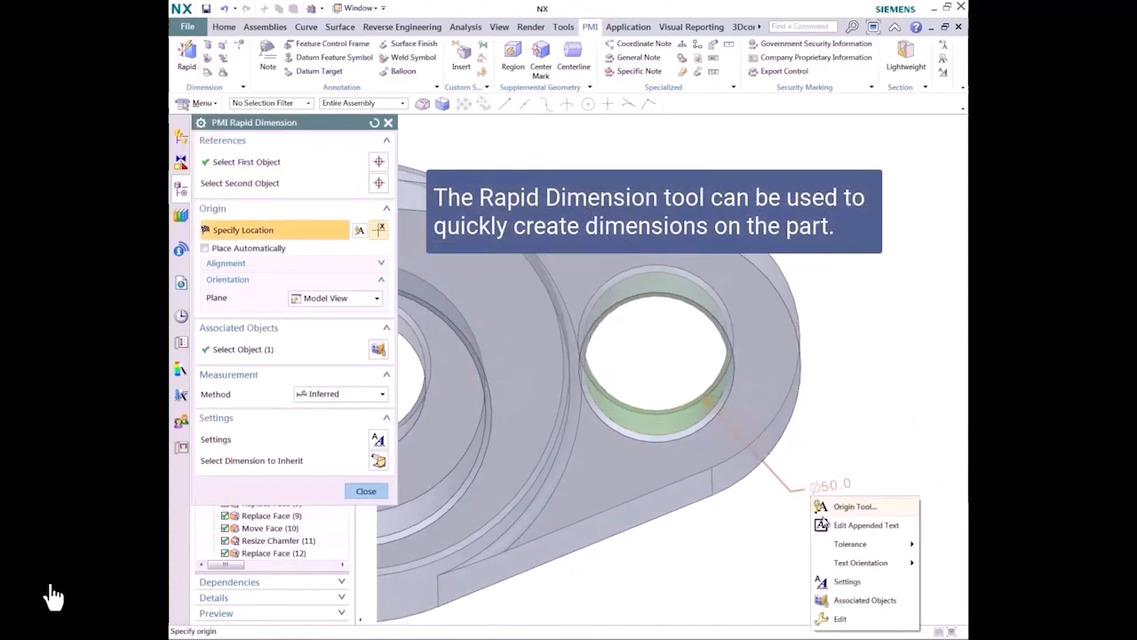
{"action": "mouse_move", "coordinate": [852, 544]}
{"action": "left_click", "coordinate": [750, 461]}
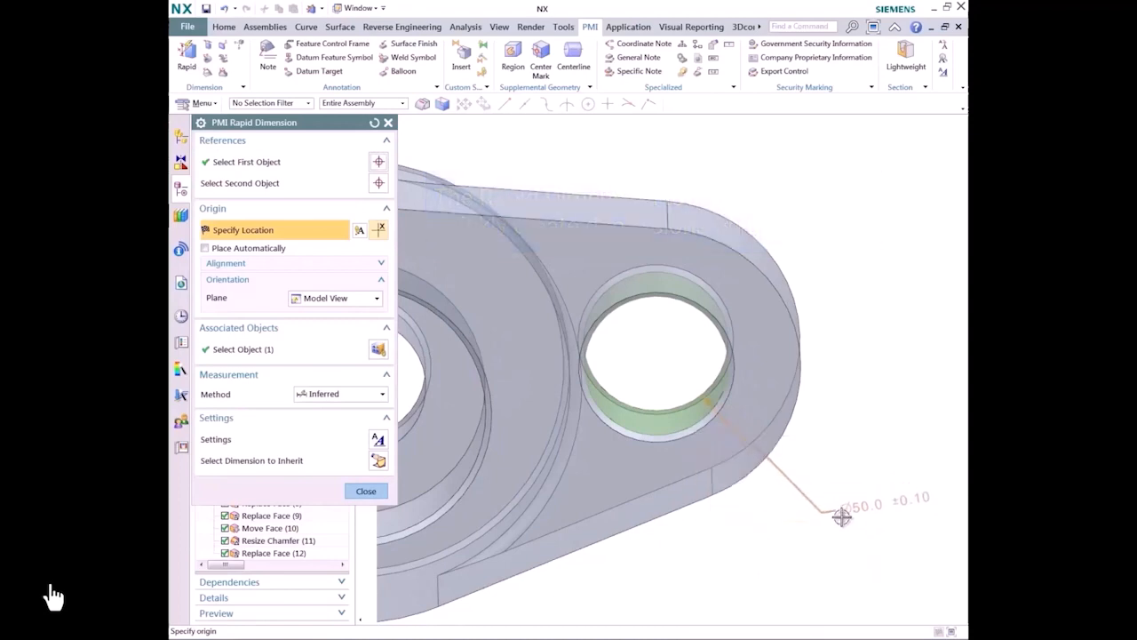
{"action": "left_click", "coordinate": [831, 528]}
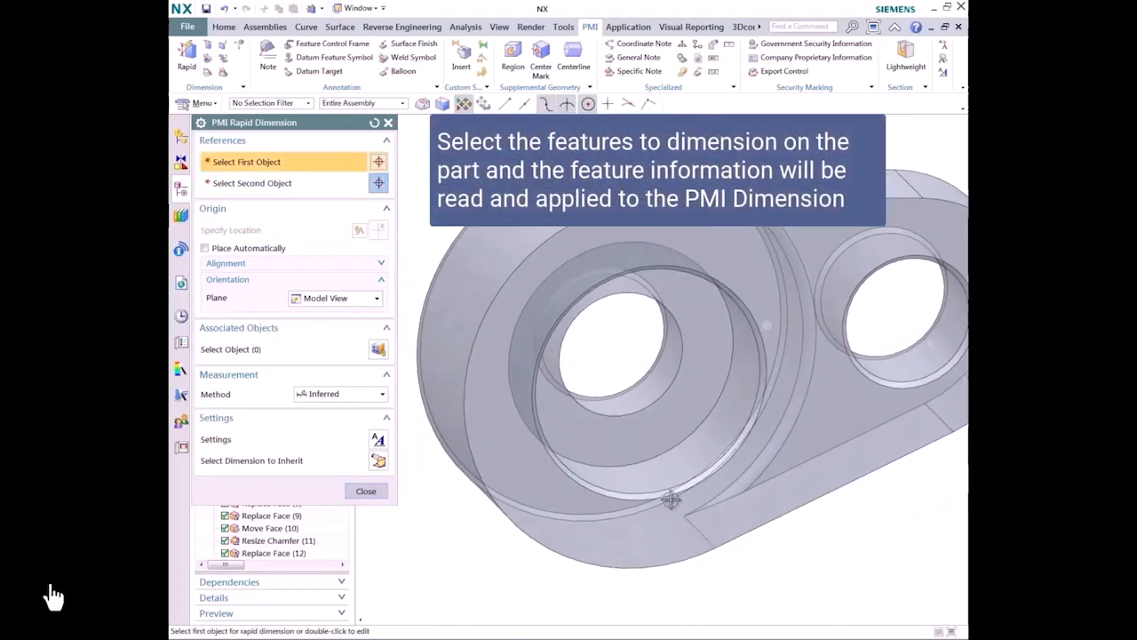
Step: Add PMI diameter dimensions to the large counterbore and to the through hole inside it, placing both below the part
{"action": "left_click", "coordinate": [715, 480]}
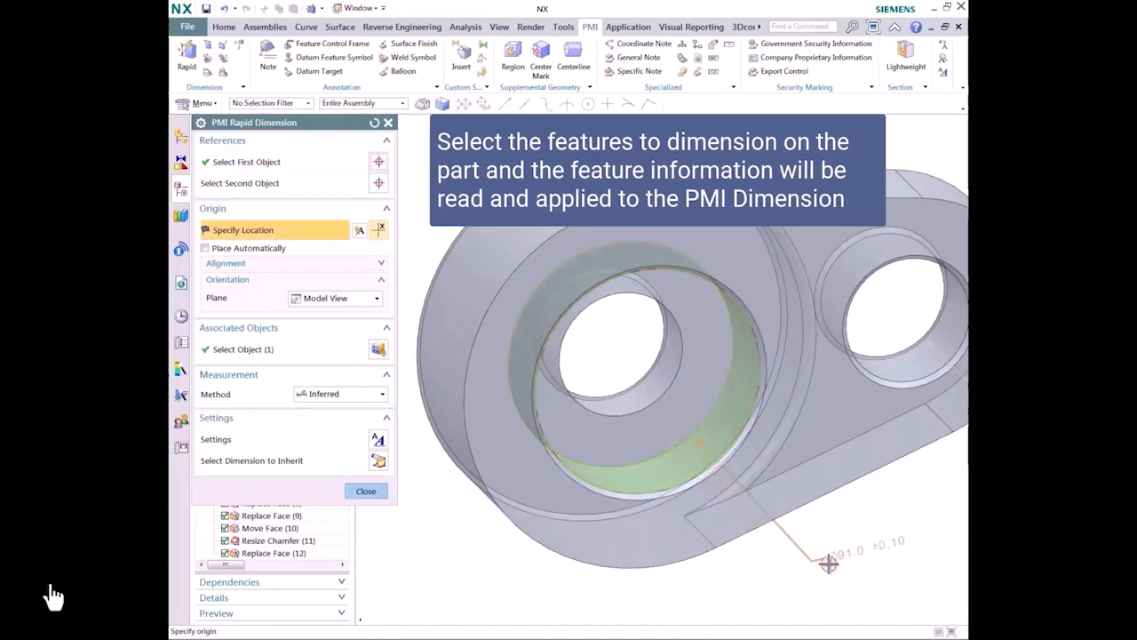
{"action": "left_click", "coordinate": [826, 567]}
{"action": "left_click", "coordinate": [624, 403]}
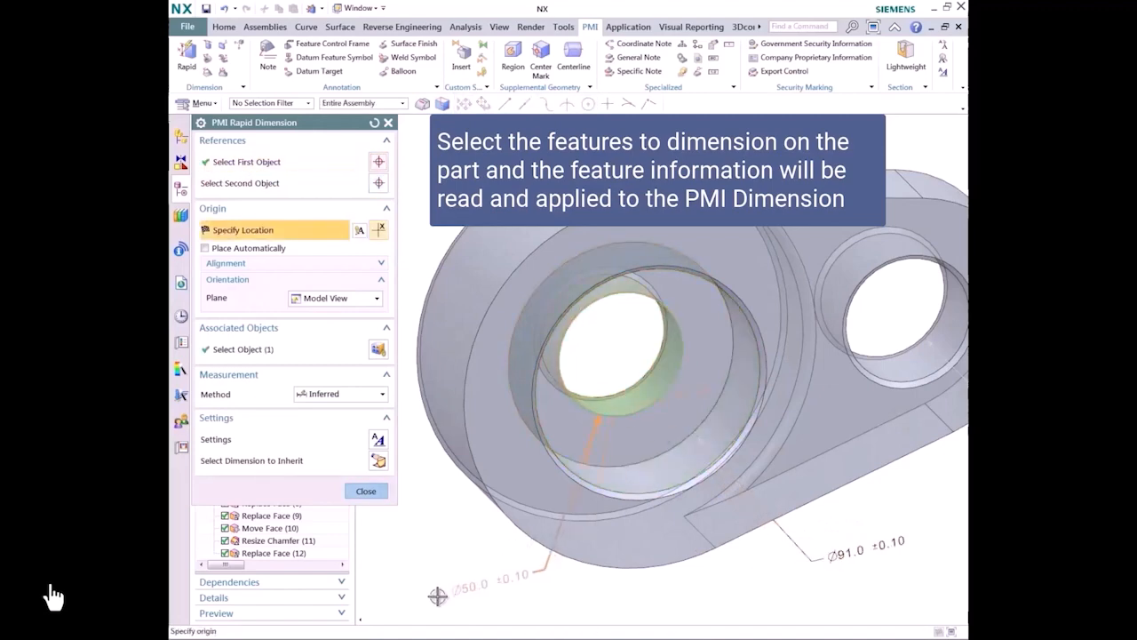
{"action": "left_click", "coordinate": [404, 590]}
{"action": "left_click", "coordinate": [366, 490]}
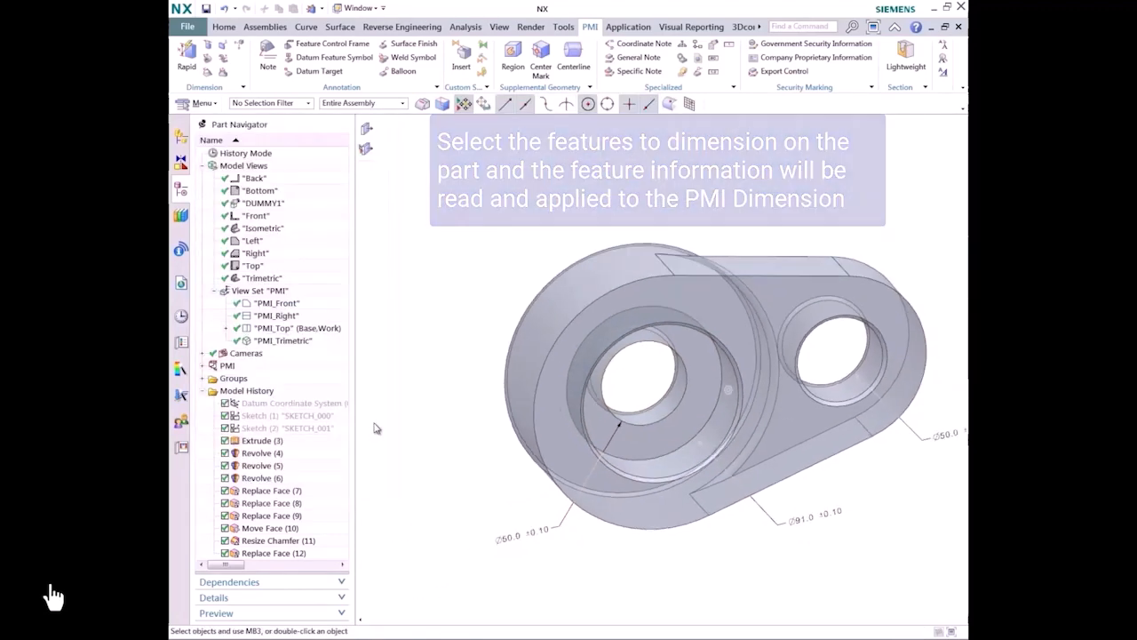
Step: Place a cylindricity feature control frame with a .02 tolerance and no primary datum under the diameter dimension of the counterbore's through hole
{"action": "middle_click_drag", "start_coordinate": [405, 286], "coordinate": [413, 228]}
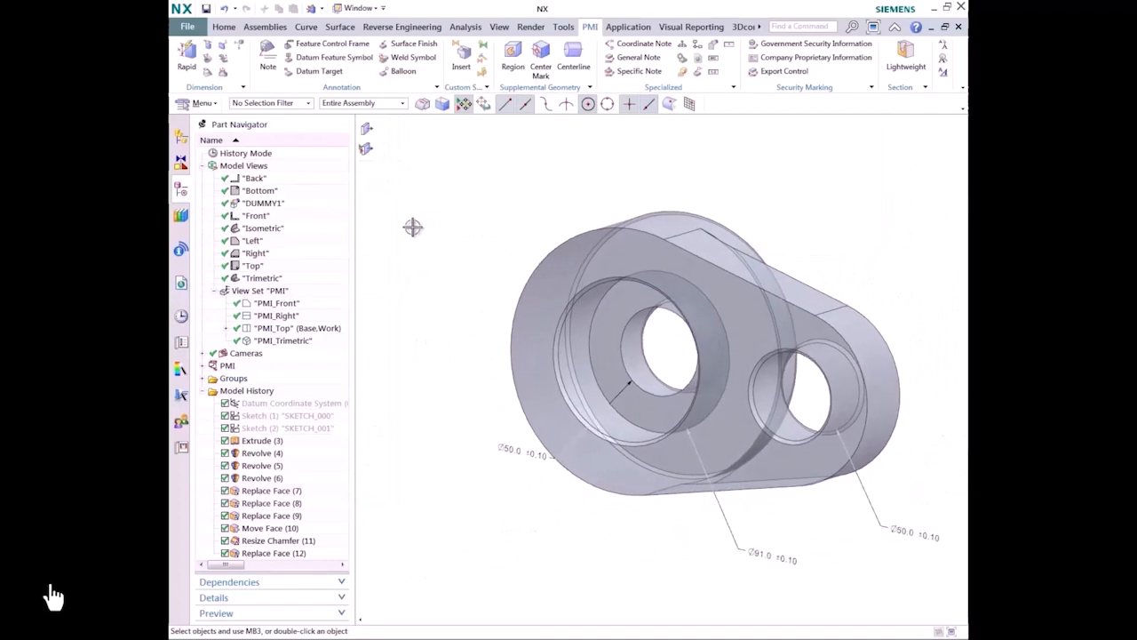
{"action": "left_click", "coordinate": [330, 43]}
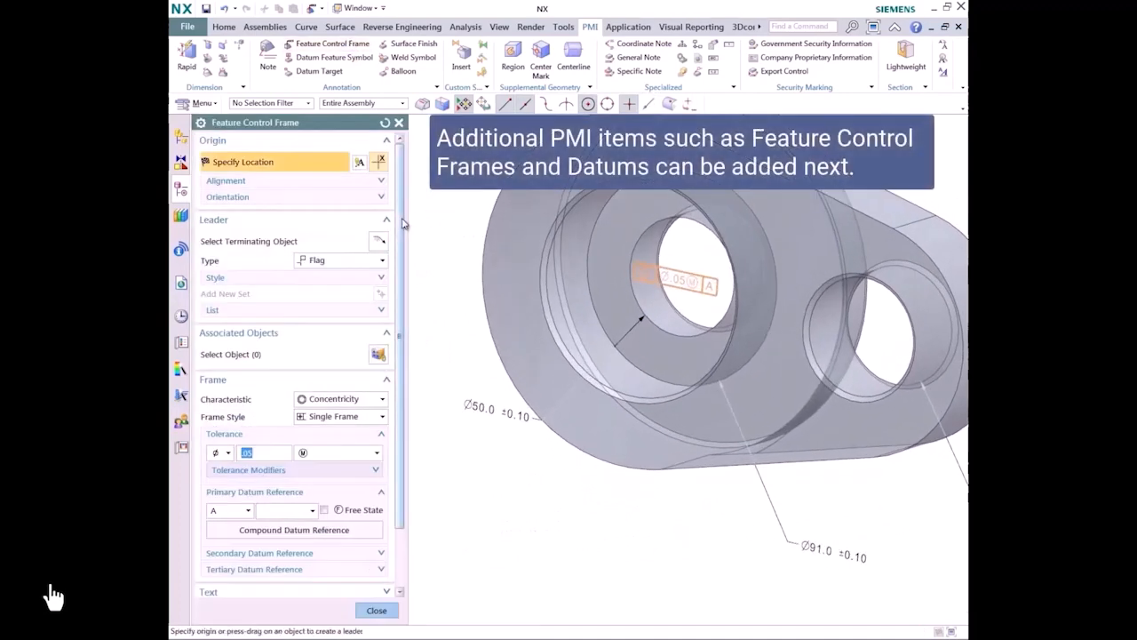
{"action": "left_click", "coordinate": [347, 399]}
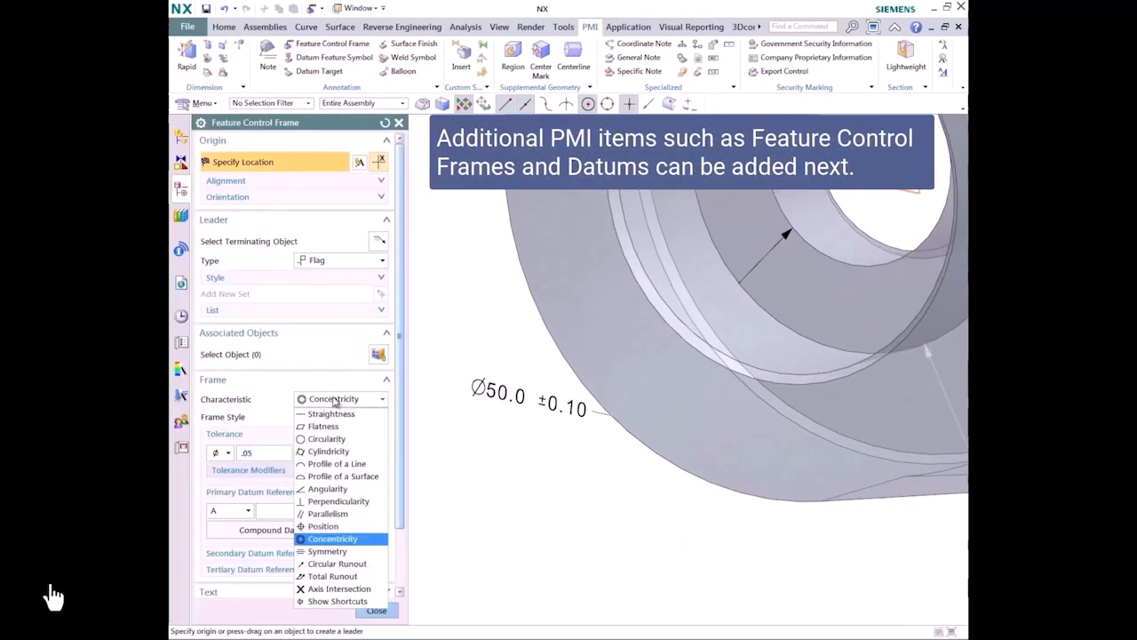
{"action": "left_click", "coordinate": [338, 451]}
{"action": "left_click", "coordinate": [263, 453]}
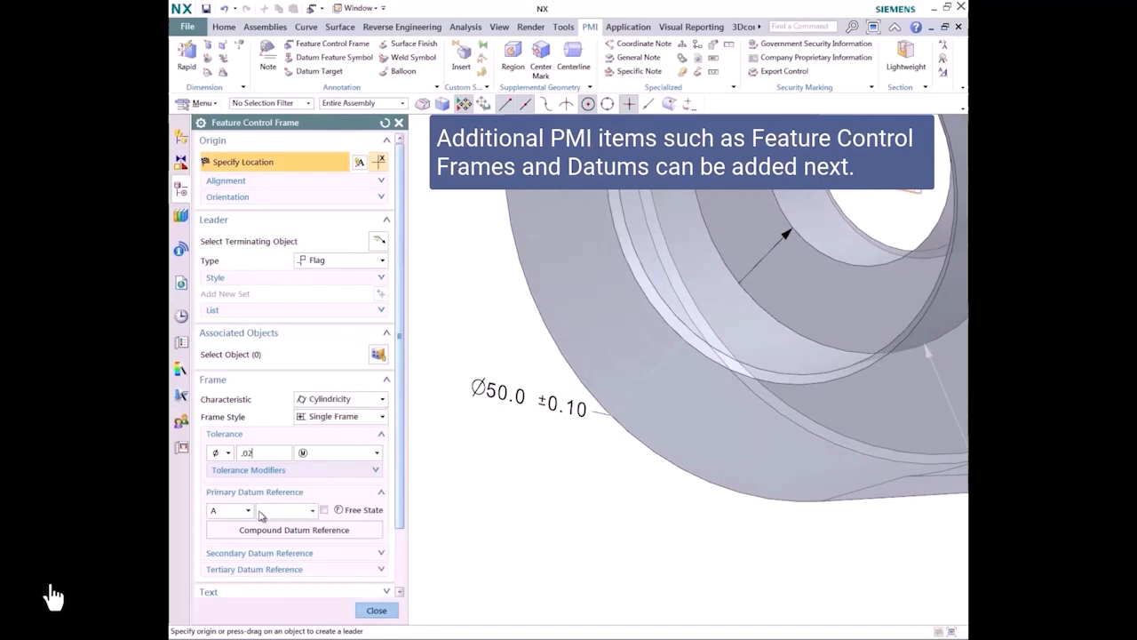
{"action": "left_click", "coordinate": [253, 512]}
{"action": "left_click", "coordinate": [232, 526]}
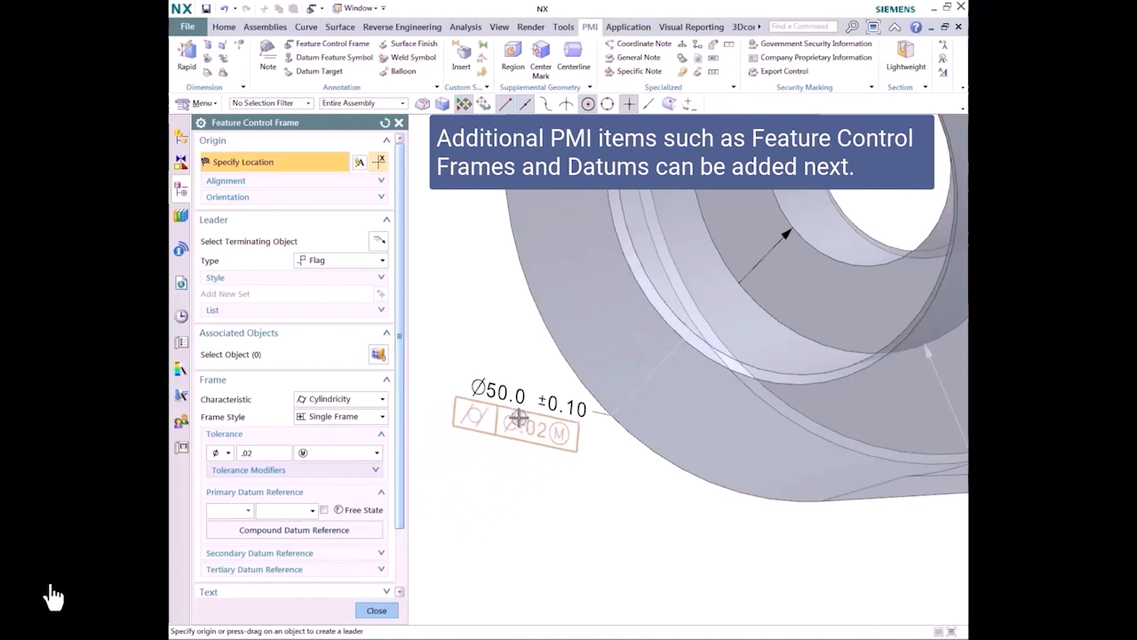
{"action": "left_click", "coordinate": [522, 397]}
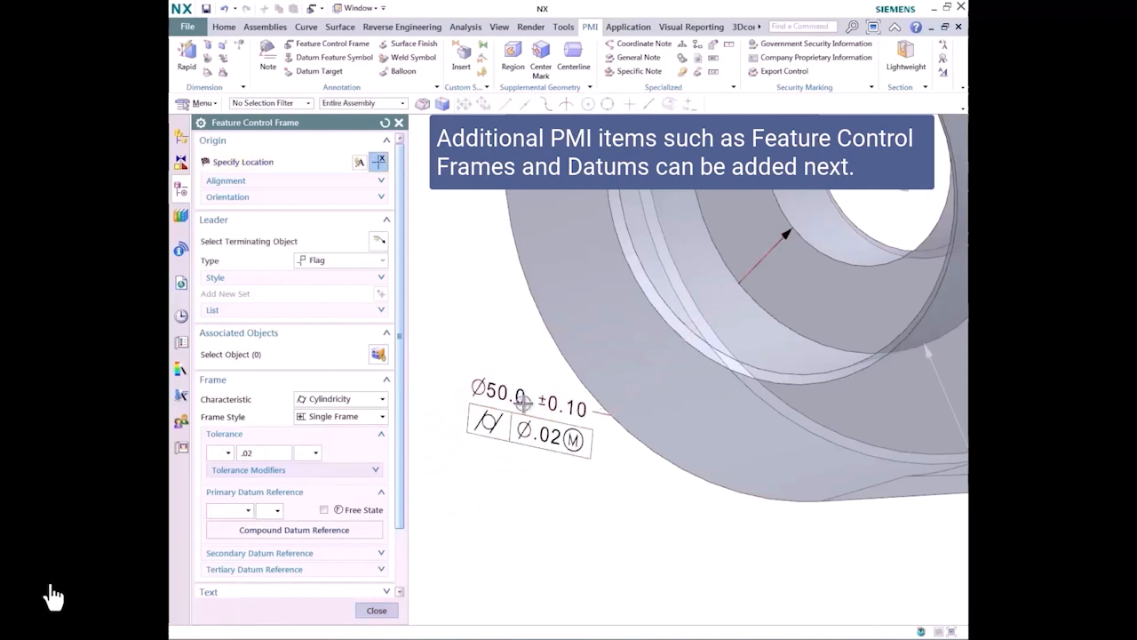
Step: Attach datum feature symbol A below the cylindricity frame and start another feature control frame
{"action": "left_click", "coordinate": [314, 58]}
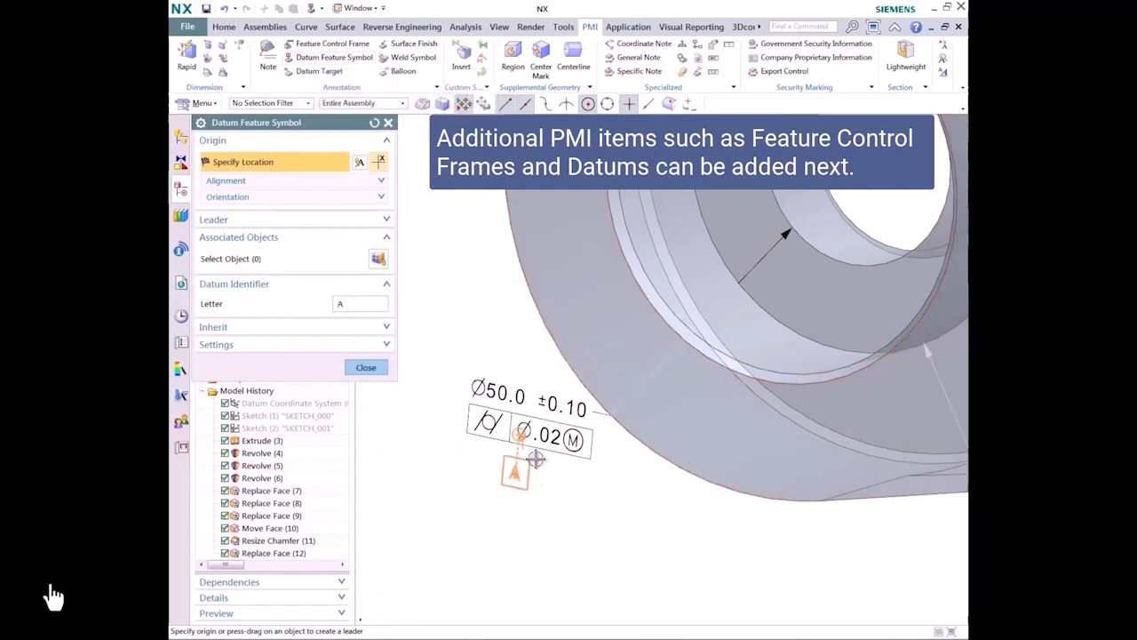
{"action": "left_click_drag", "start_coordinate": [533, 451], "coordinate": [528, 484]}
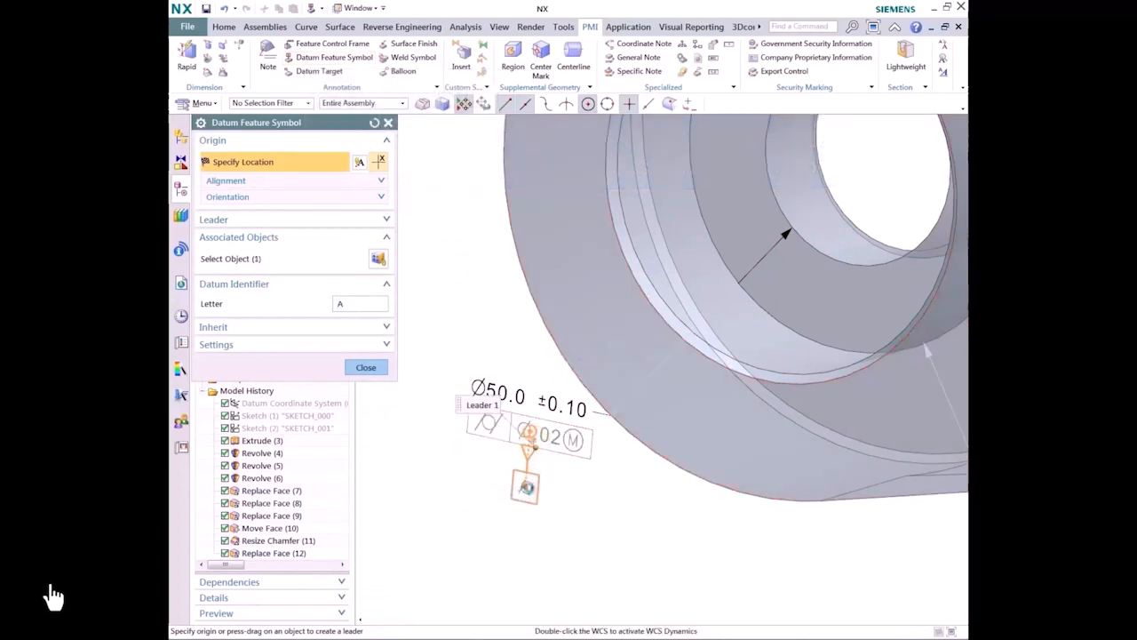
{"action": "left_click", "coordinate": [527, 487]}
{"action": "middle_click_drag", "start_coordinate": [696, 539], "coordinate": [601, 526]}
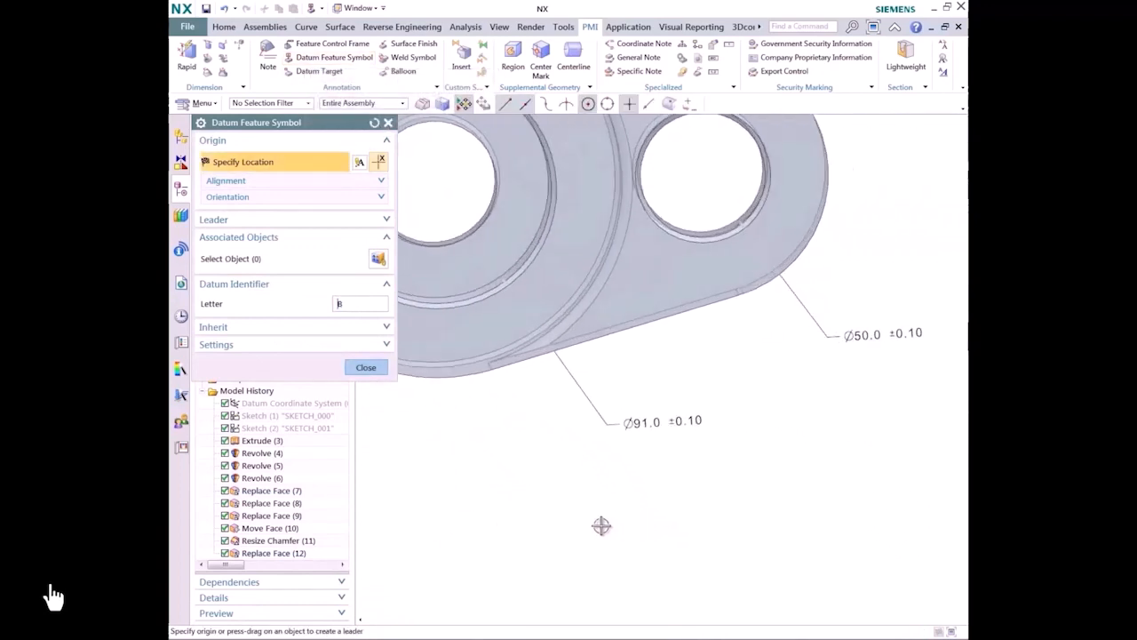
{"action": "left_click", "coordinate": [338, 43]}
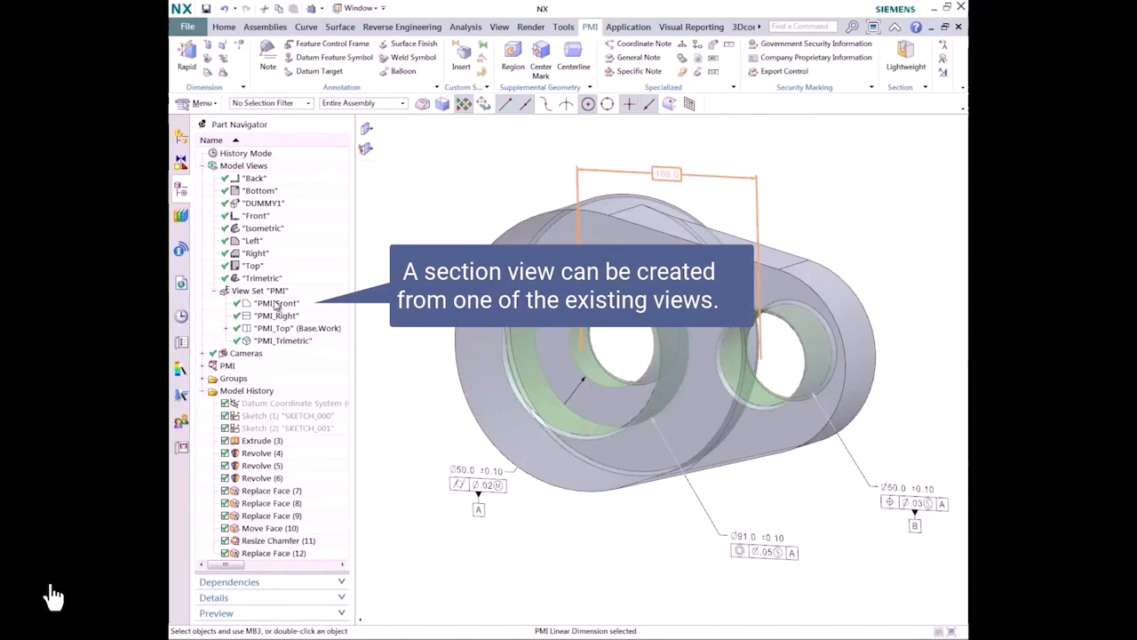
Step: Make PMI_Front the work view and create a one-plane lightweight section view from it, cutting through both holes
{"action": "double_click", "coordinate": [275, 303]}
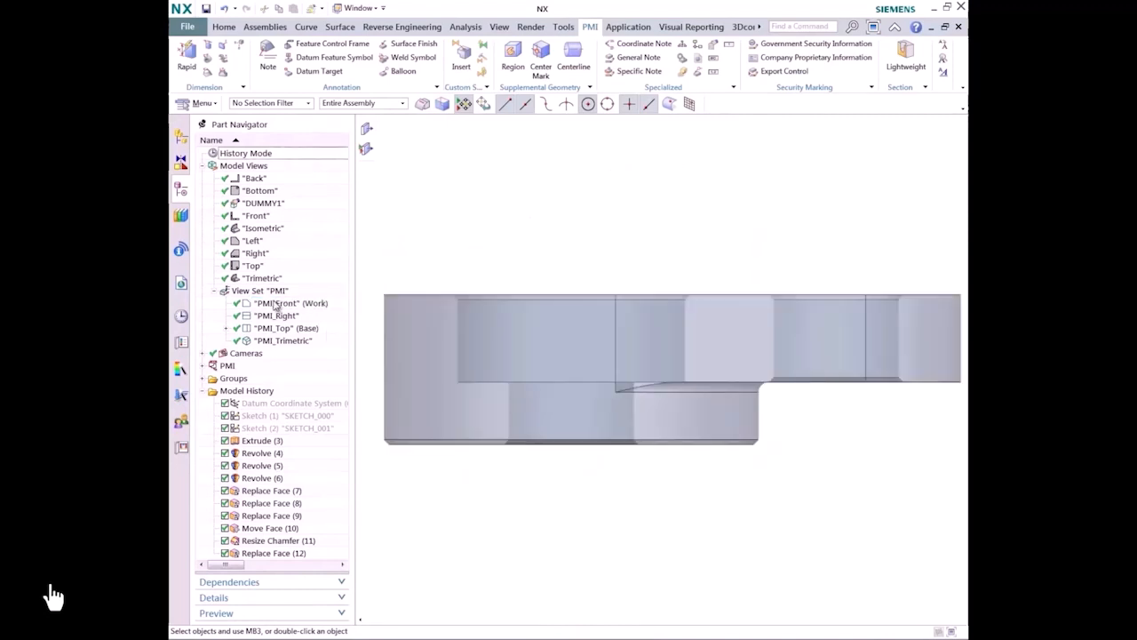
{"action": "right_click", "coordinate": [276, 305]}
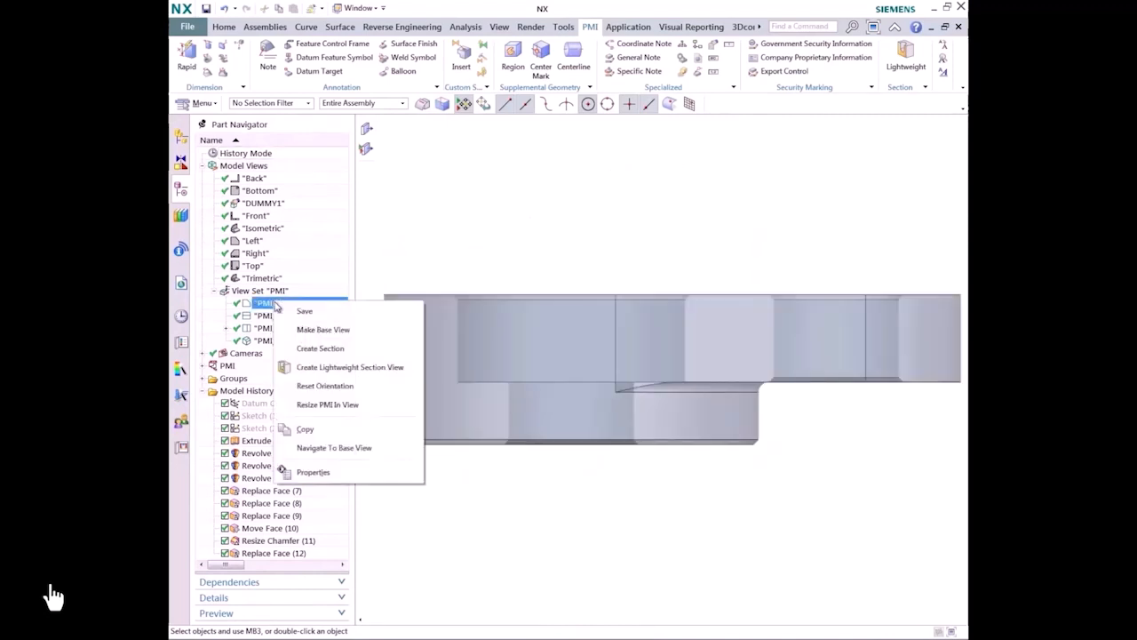
{"action": "left_click", "coordinate": [304, 367]}
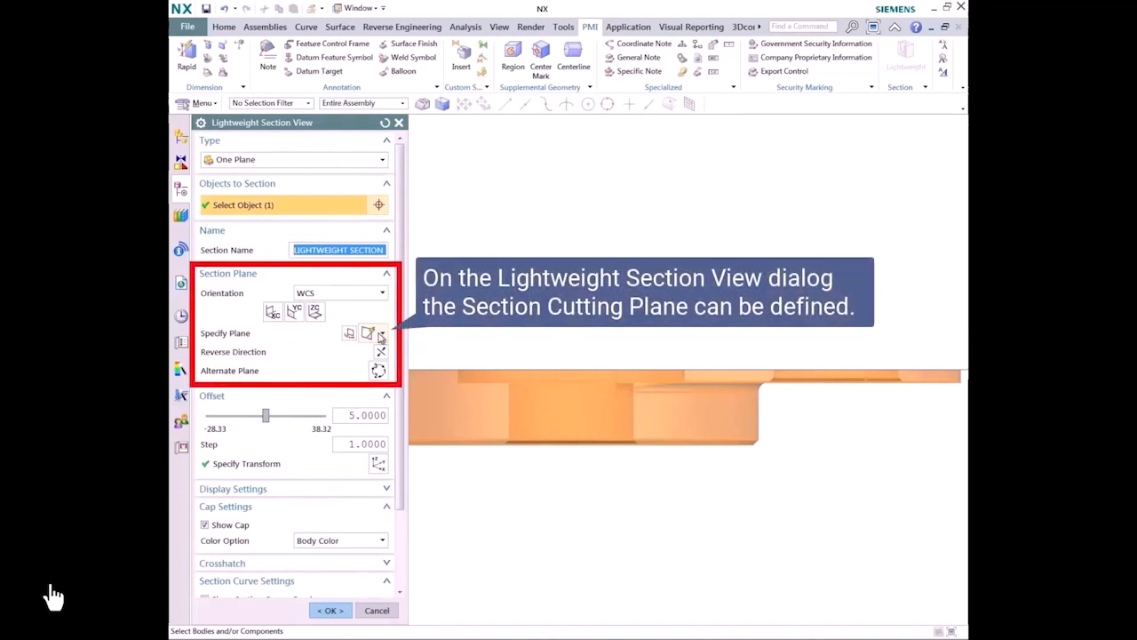
{"action": "left_click", "coordinate": [380, 334]}
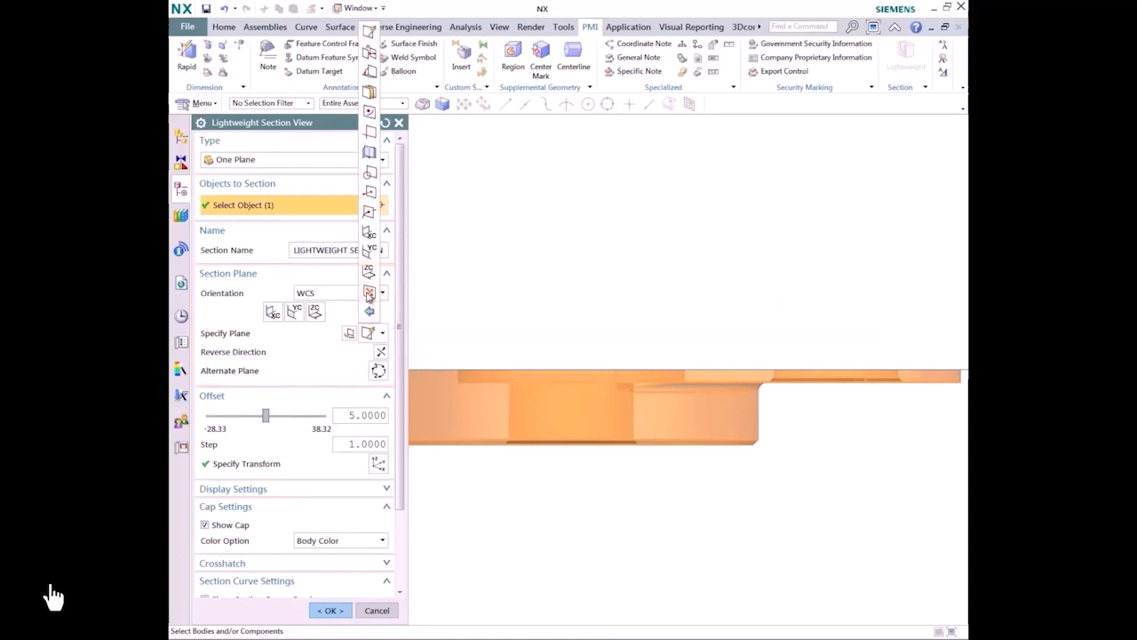
{"action": "left_click", "coordinate": [366, 301]}
{"action": "left_click", "coordinate": [332, 610]}
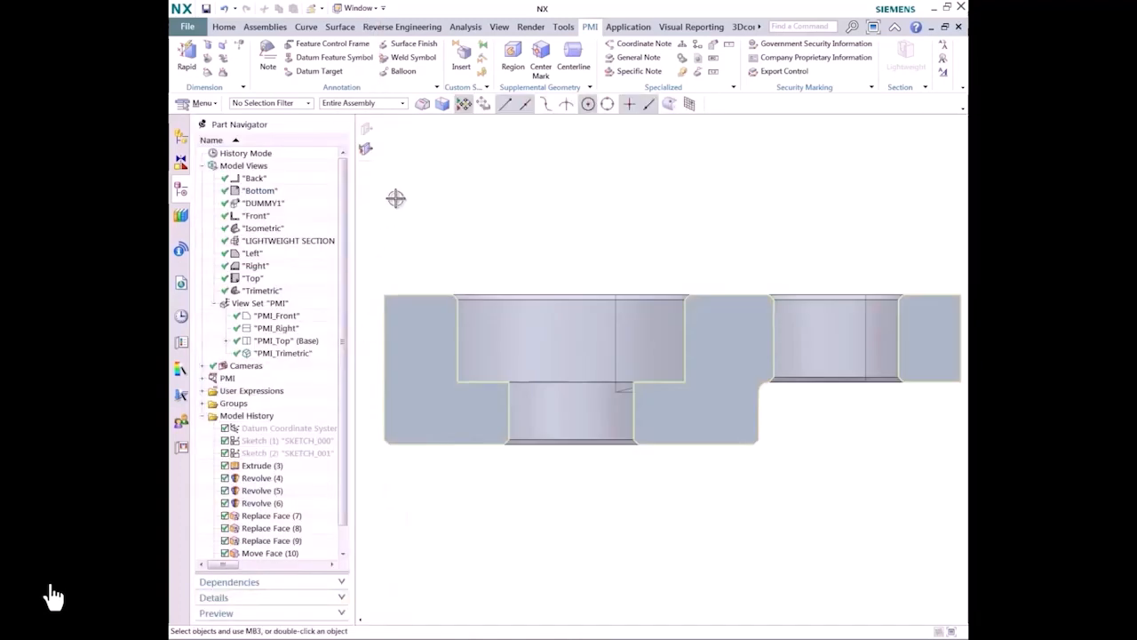
Step: Start a PMI rapid dimension on the section for the height between the counterbore floor and the part's bottom edge
{"action": "left_click", "coordinate": [184, 64]}
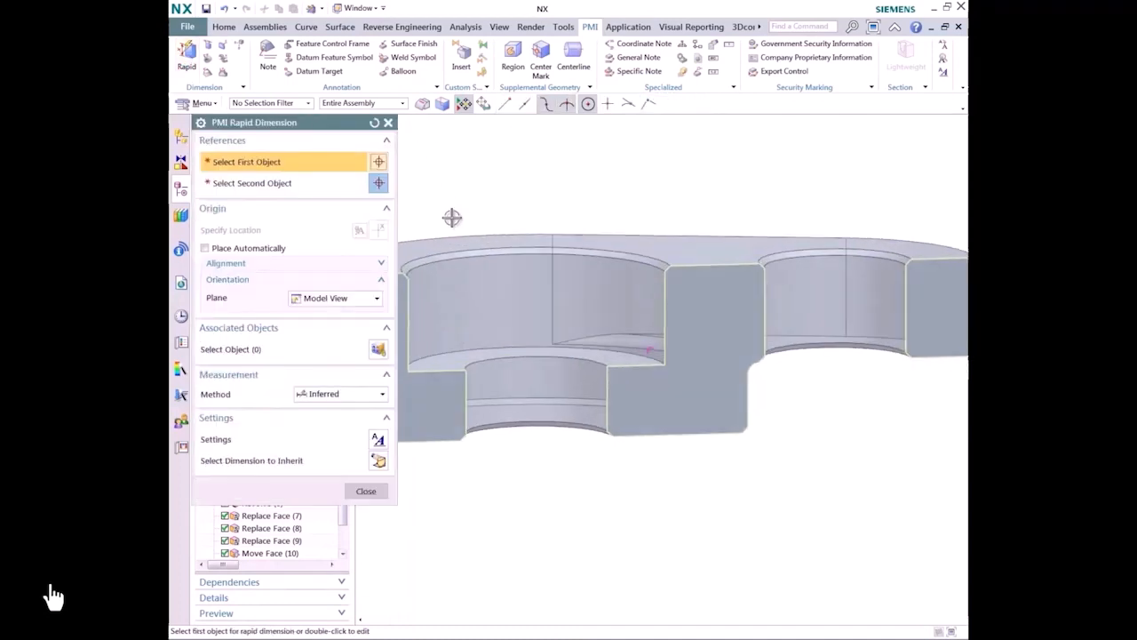
{"action": "left_click", "coordinate": [667, 401]}
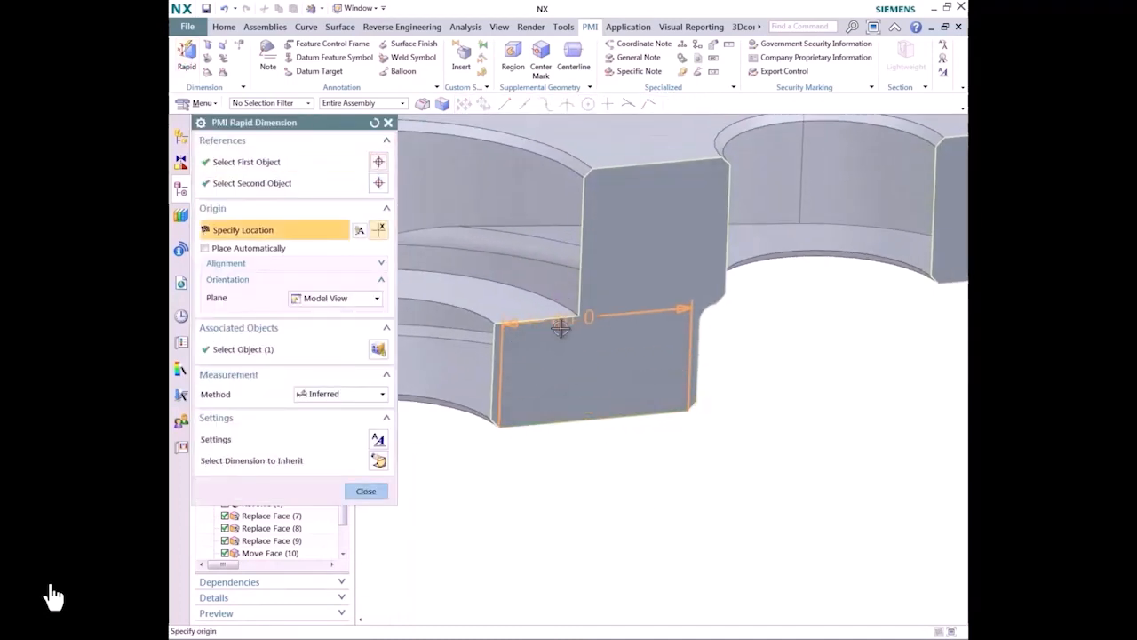
{"action": "left_click", "coordinate": [691, 355]}
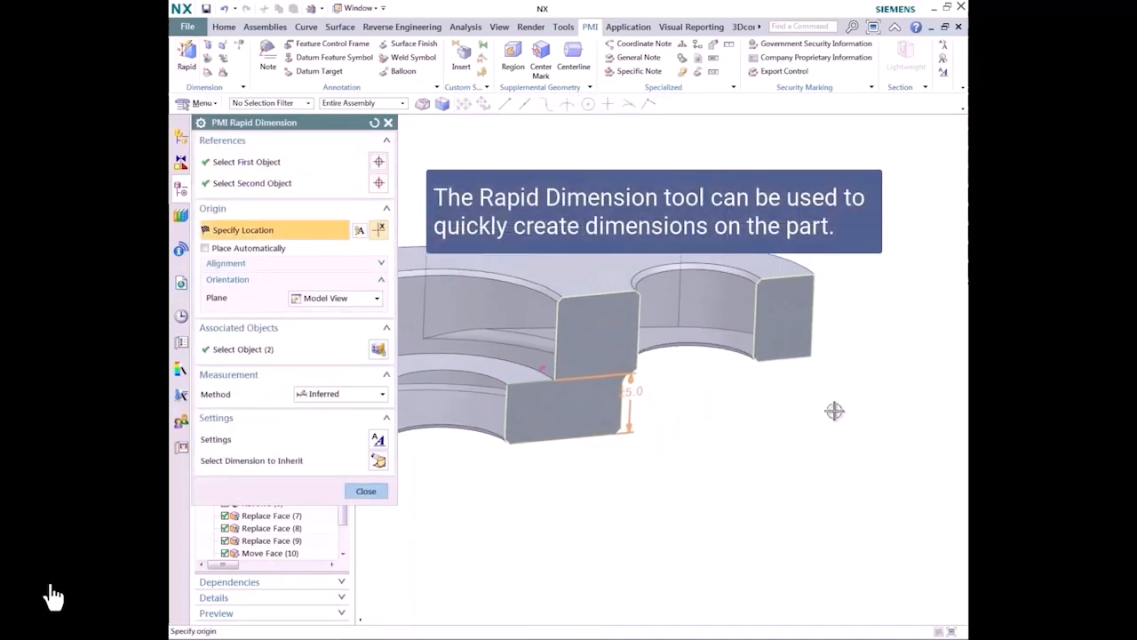
{"action": "right_click", "coordinate": [902, 378]}
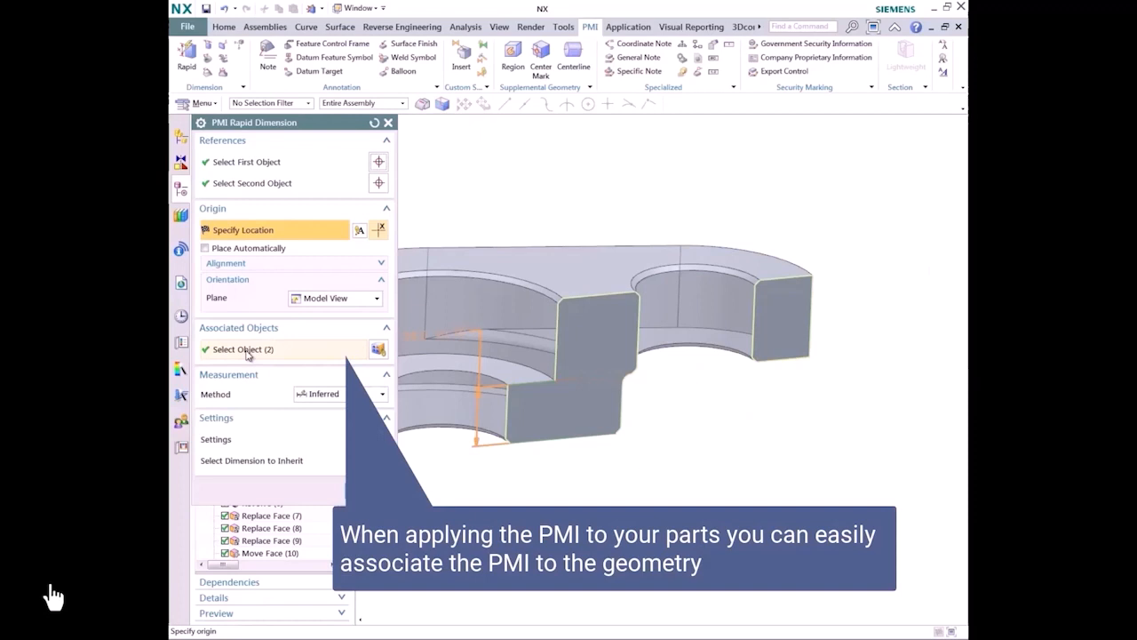
Step: Associate the counterbore floor and the bottom face with the height dimension and place it beyond the section's narrow end
{"action": "left_click", "coordinate": [247, 352]}
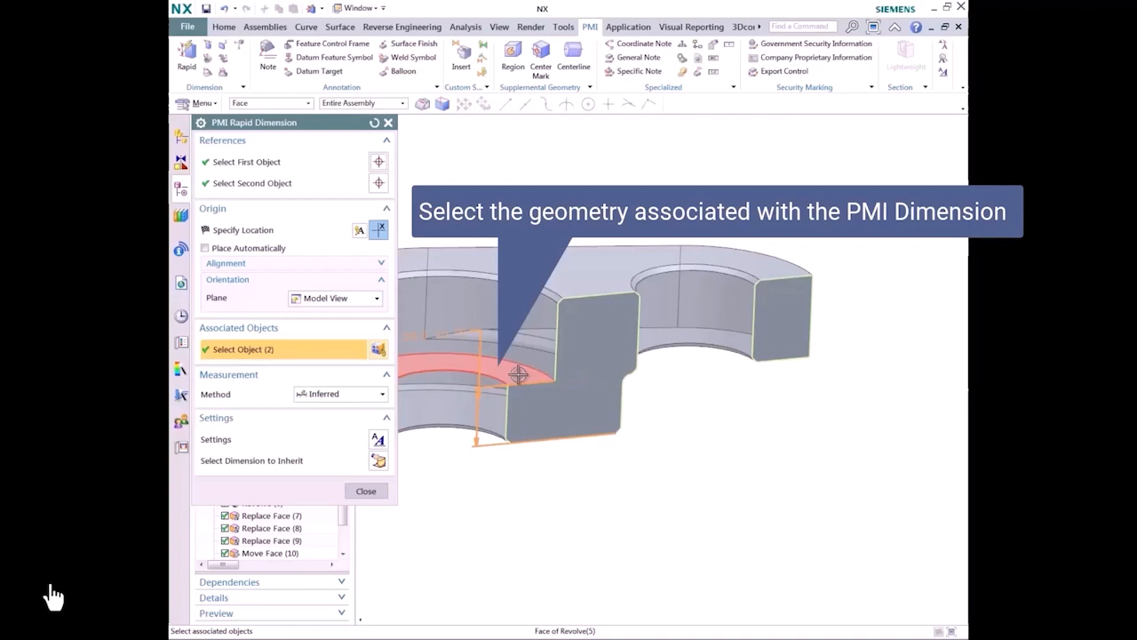
{"action": "left_click", "coordinate": [518, 374]}
{"action": "mouse_move", "coordinate": [518, 375]}
{"action": "middle_mouse_down"}
{"action": "mouse_move", "coordinate": [548, 477]}
{"action": "mouse_move", "coordinate": [516, 373]}
{"action": "middle_mouse_up"}
{"action": "left_click", "coordinate": [548, 477]}
{"action": "left_click", "coordinate": [270, 231]}
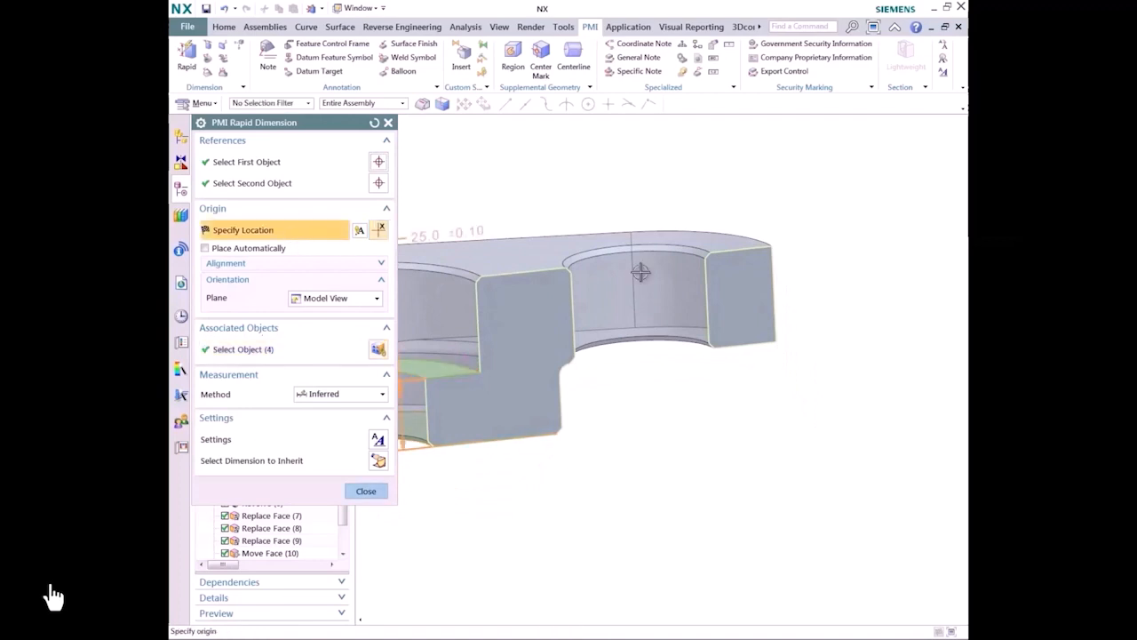
{"action": "left_click", "coordinate": [894, 363]}
Step: Start a PMI rapid dimension on the section for the overall height between the part's bottom and top edges
{"action": "middle_click_drag", "start_coordinate": [497, 414], "coordinate": [568, 536]}
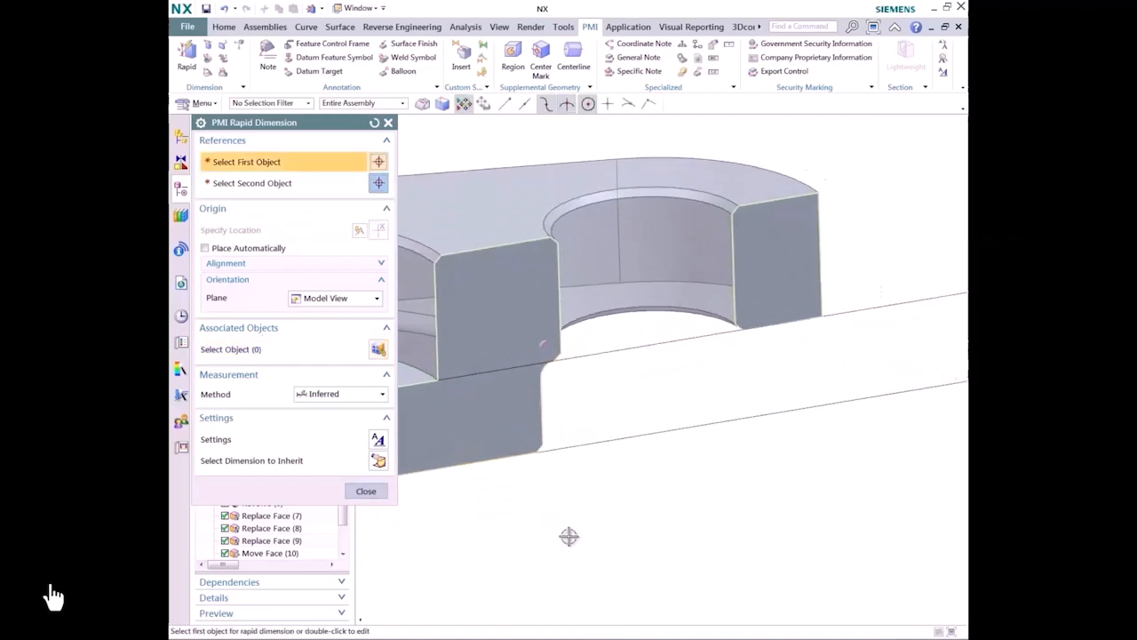
{"action": "left_click", "coordinate": [532, 477]}
{"action": "middle_click_drag", "start_coordinate": [533, 477], "coordinate": [833, 396]}
{"action": "left_click", "coordinate": [706, 291]}
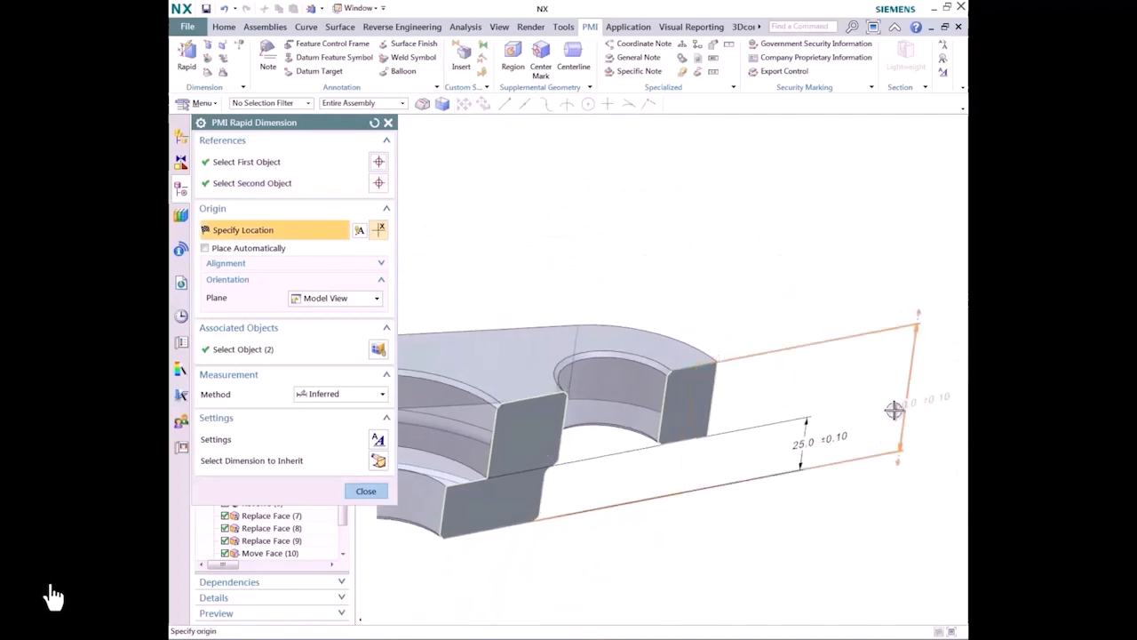
Step: Associate the top and bottom faces with the overall height dimension and place it outside the 25.0 dimension
{"action": "left_click", "coordinate": [229, 349]}
{"action": "left_click", "coordinate": [510, 355]}
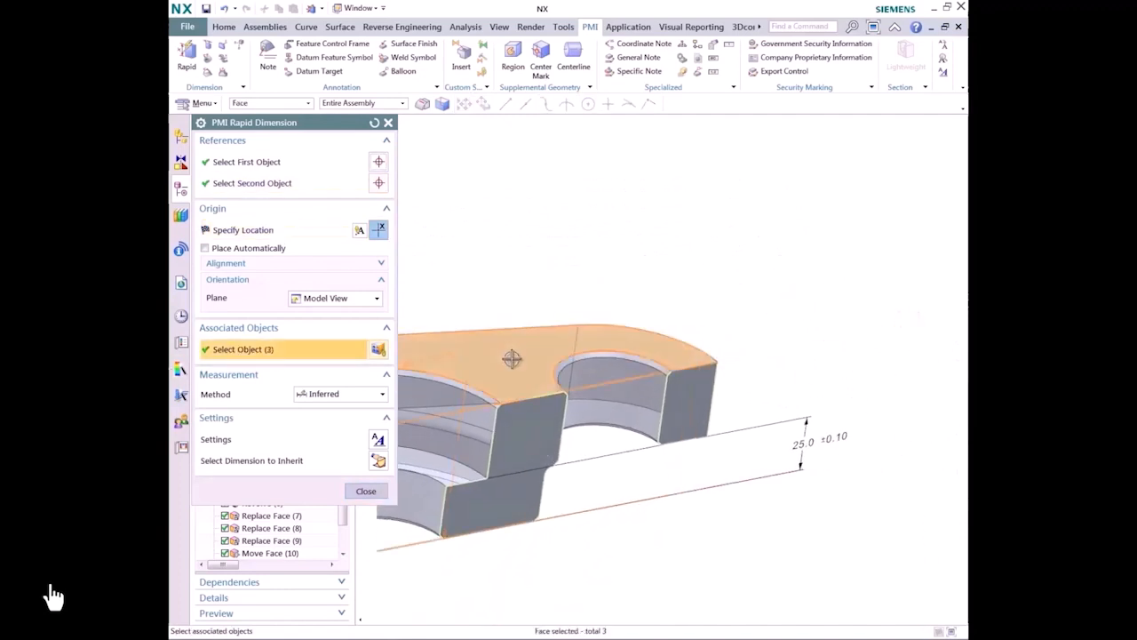
{"action": "middle_click_drag", "start_coordinate": [510, 356], "coordinate": [891, 354]}
{"action": "left_click", "coordinate": [500, 512]}
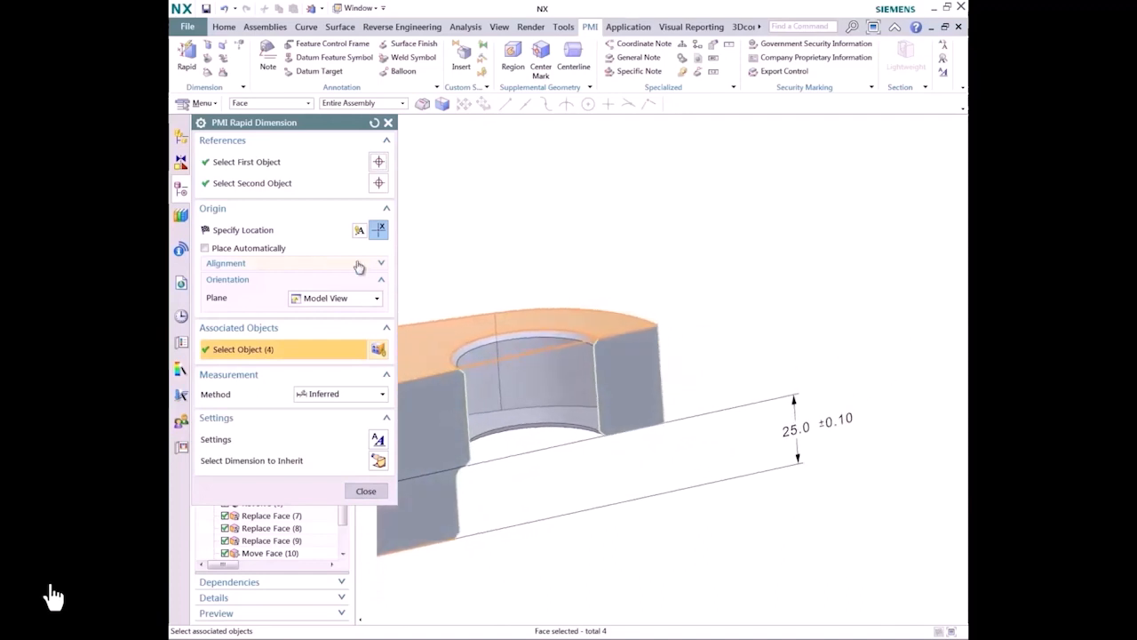
{"action": "left_click", "coordinate": [293, 230]}
{"action": "left_click", "coordinate": [881, 356]}
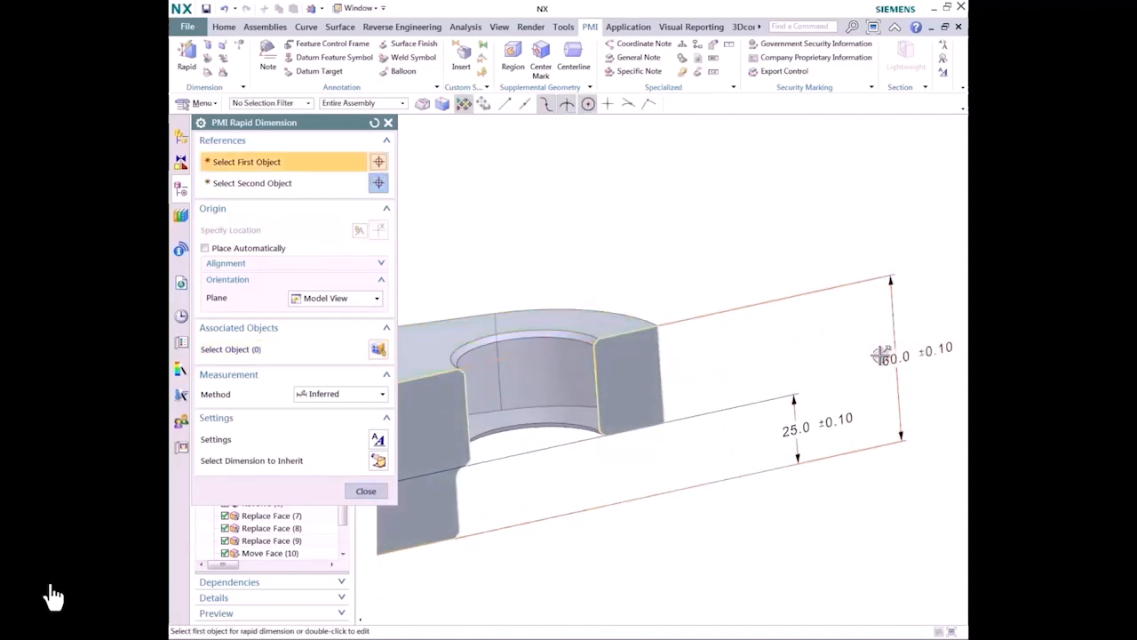
Step: Configure a feature control frame for perpendicularity with tolerance .02, no zone shape or material modifier, and primary datum A
{"action": "middle_click_drag", "start_coordinate": [721, 355], "coordinate": [742, 334]}
{"action": "left_click", "coordinate": [340, 44]}
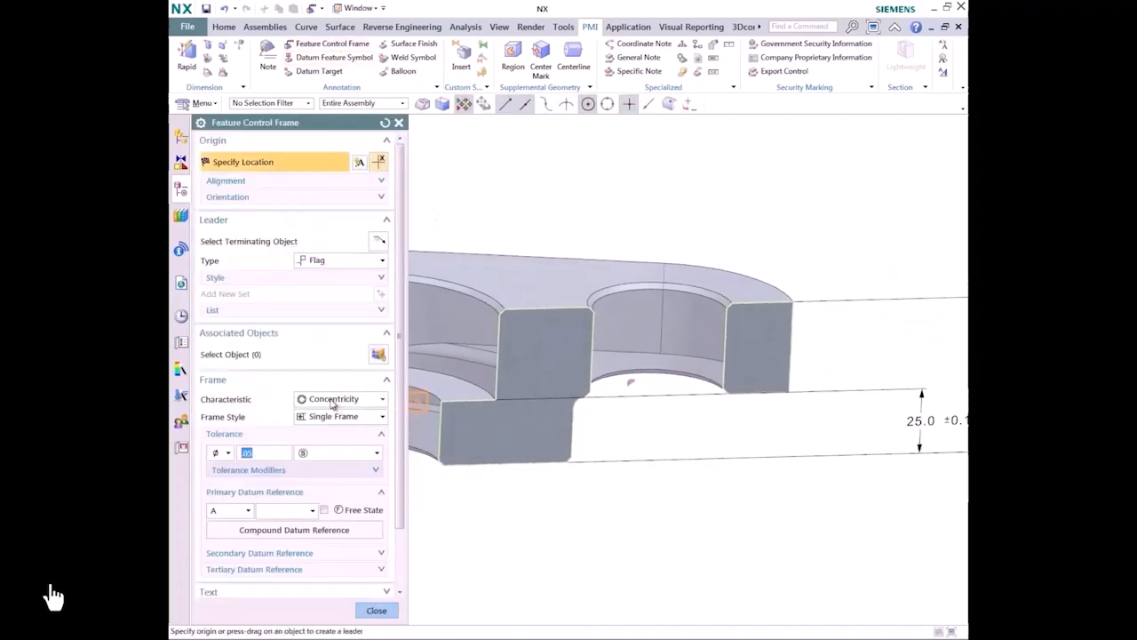
{"action": "left_click", "coordinate": [333, 402]}
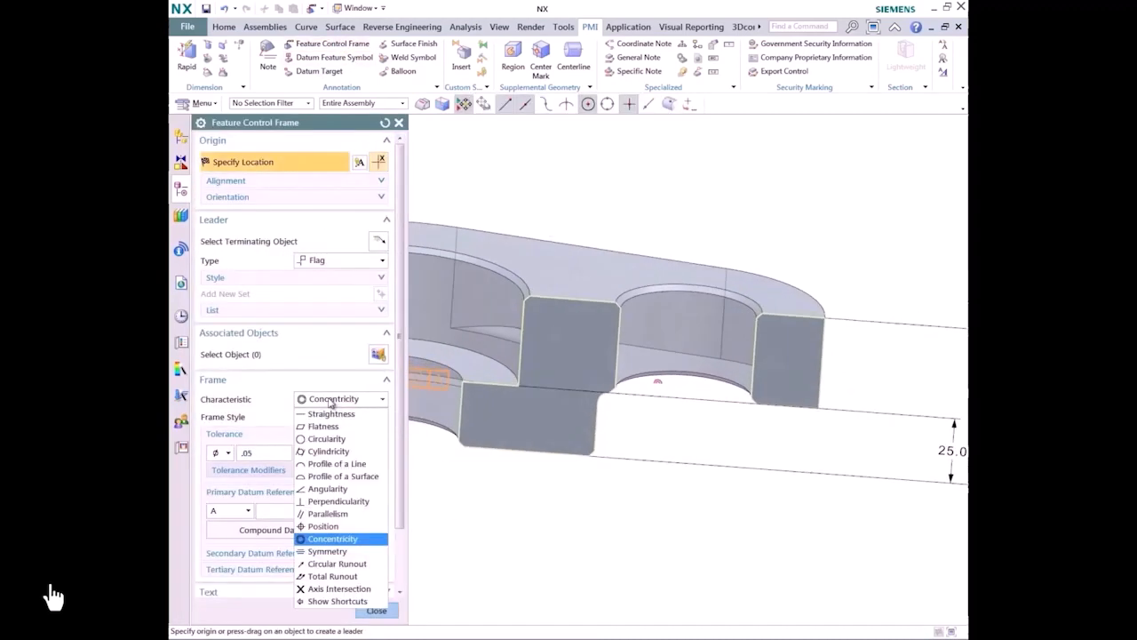
{"action": "left_click", "coordinate": [330, 502]}
{"action": "left_click", "coordinate": [228, 453]}
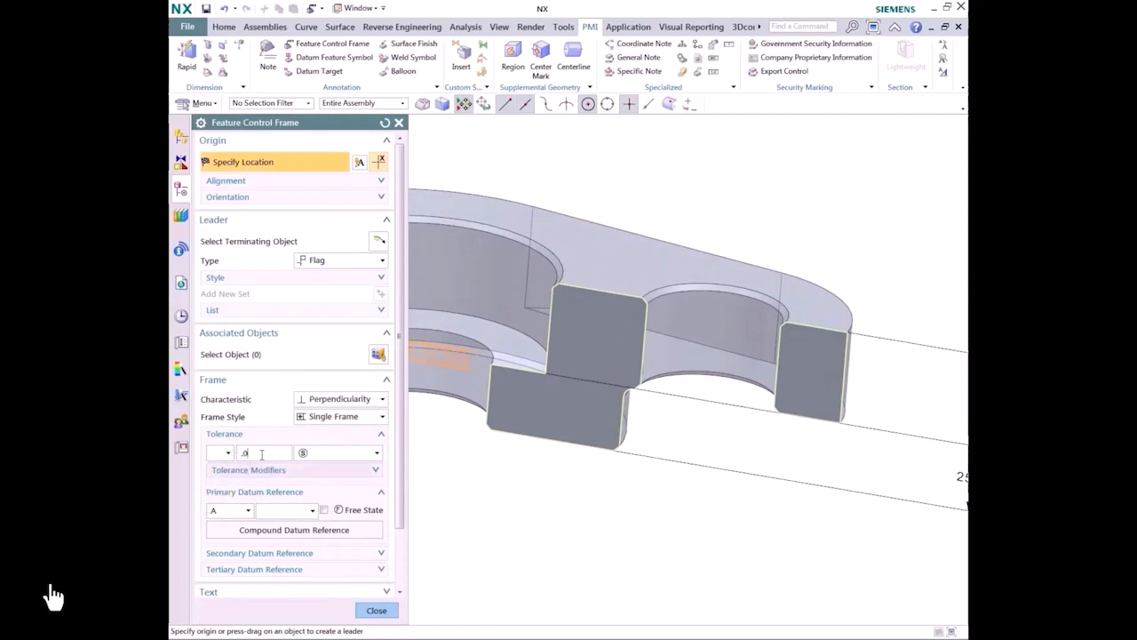
{"action": "left_click", "coordinate": [378, 456]}
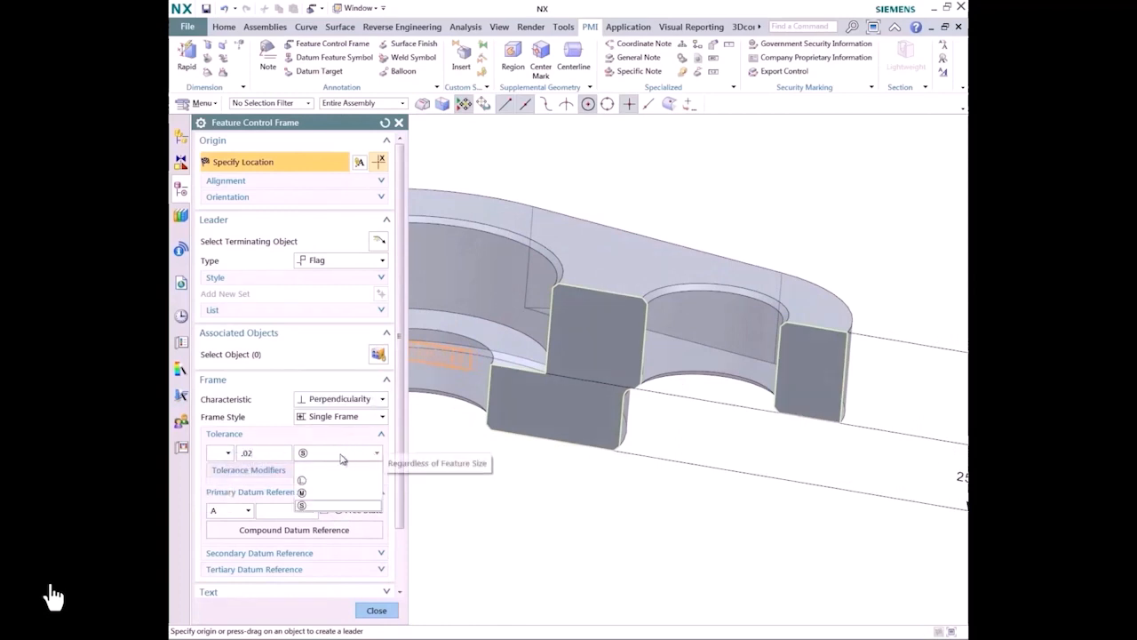
{"action": "left_click", "coordinate": [334, 471]}
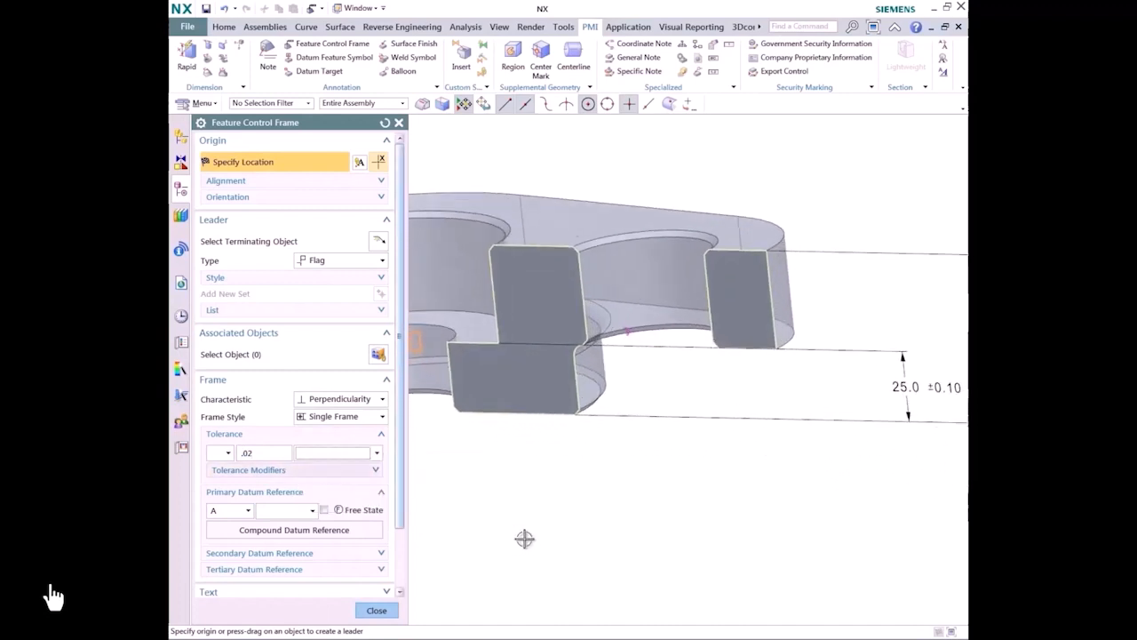
Step: Place the perpendicularity frame on the bottom edge's extension below the 25.0 dimension and attach datum feature symbol C beneath it
{"action": "left_click", "coordinate": [513, 406]}
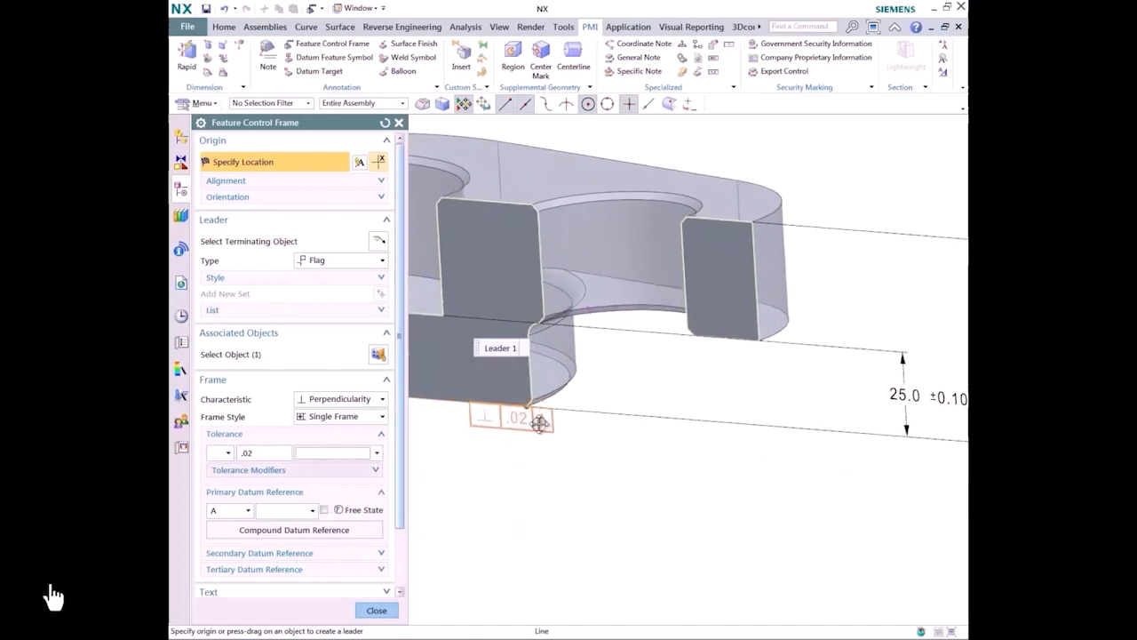
{"action": "left_click", "coordinate": [891, 454]}
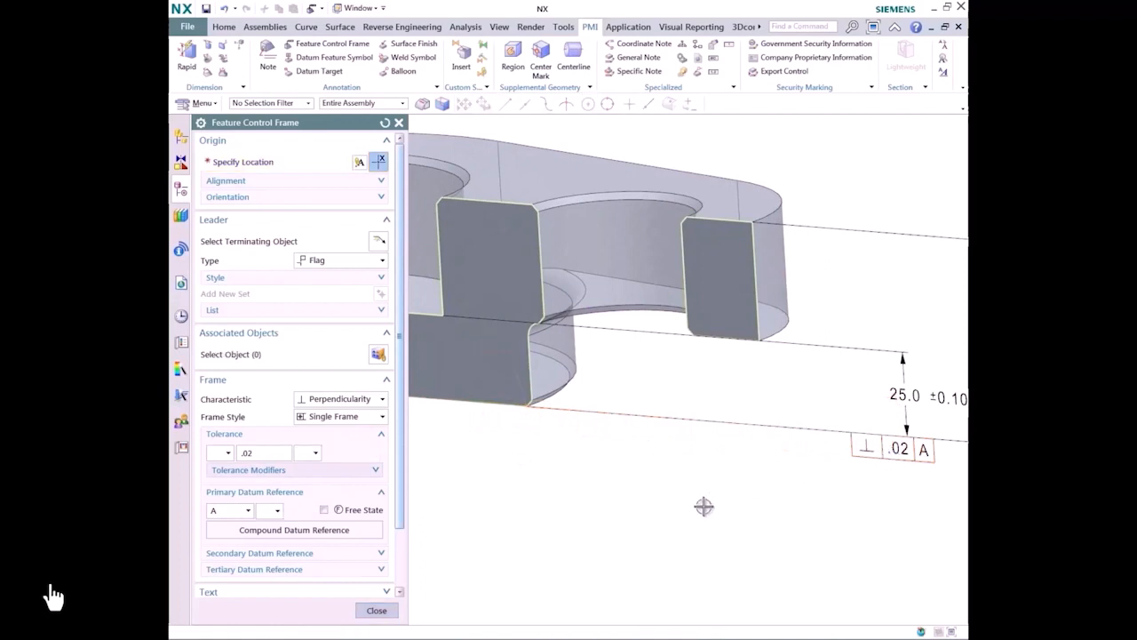
{"action": "left_click", "coordinate": [320, 59]}
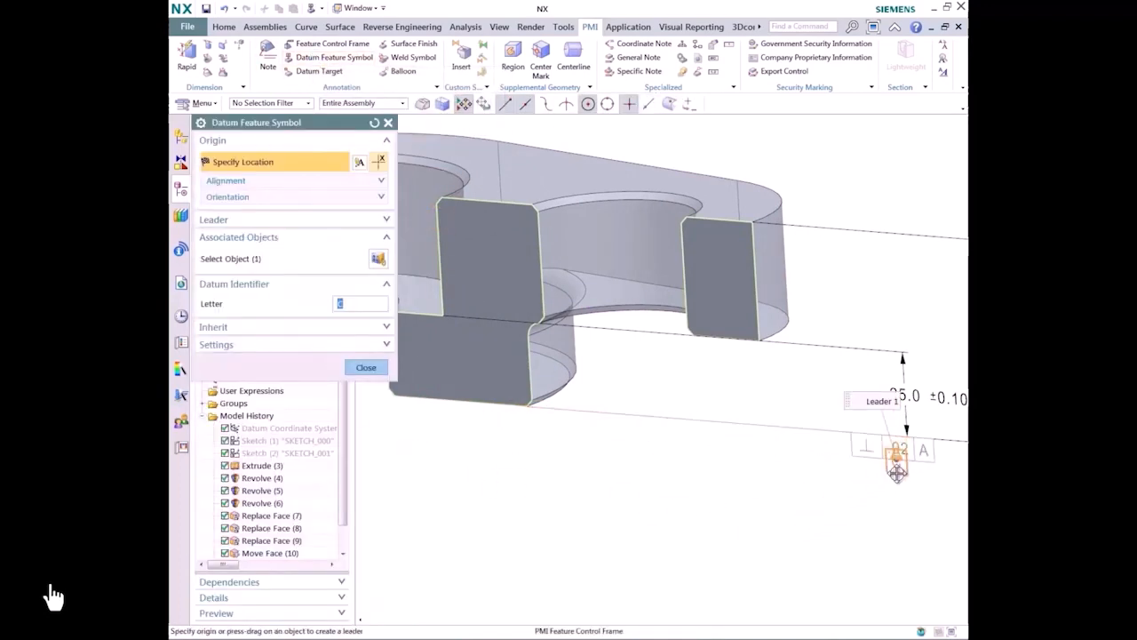
{"action": "left_click_drag", "start_coordinate": [893, 449], "coordinate": [891, 484]}
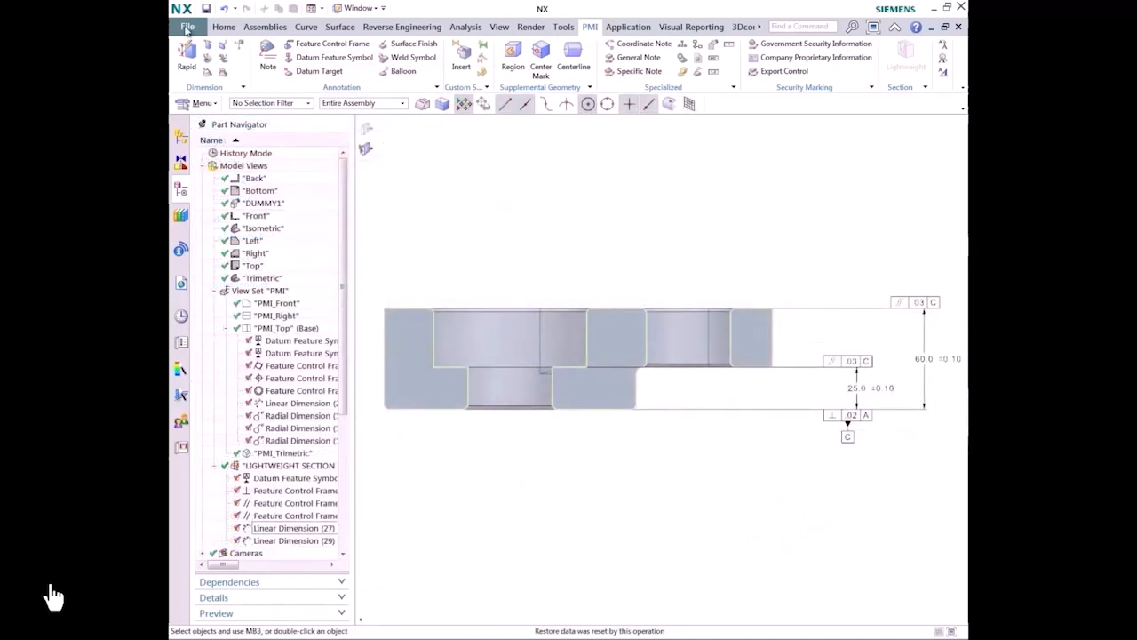
Step: Export the part to a JT file on the desktop, including PMI for Parts Only and precise geometry
{"action": "left_click", "coordinate": [187, 28]}
{"action": "mouse_move", "coordinate": [252, 184]}
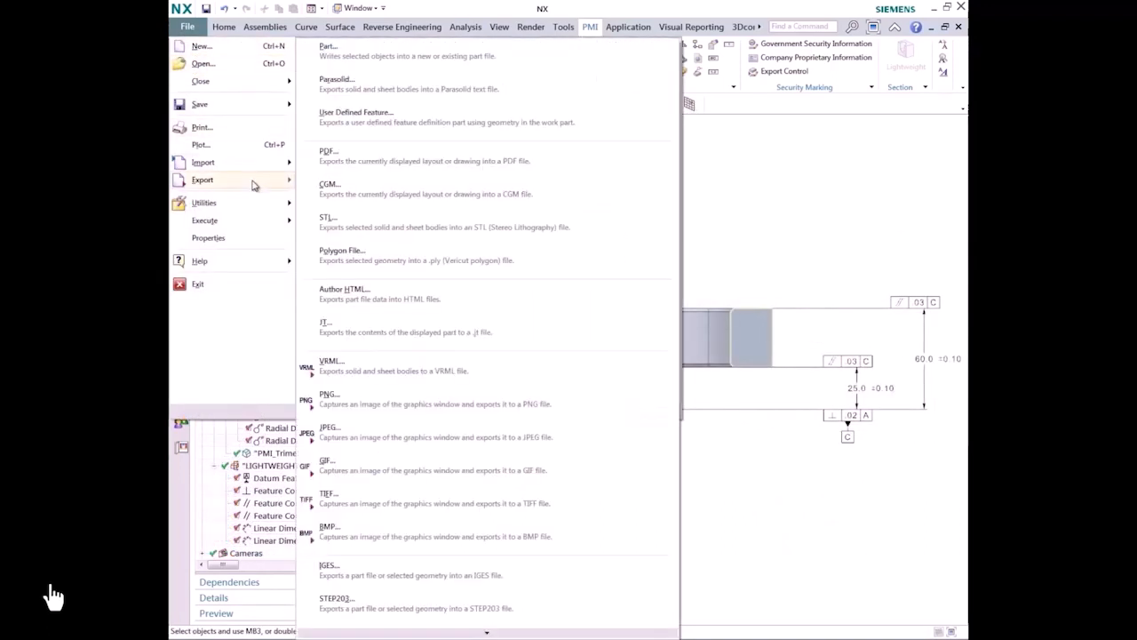
{"action": "left_click", "coordinate": [399, 335]}
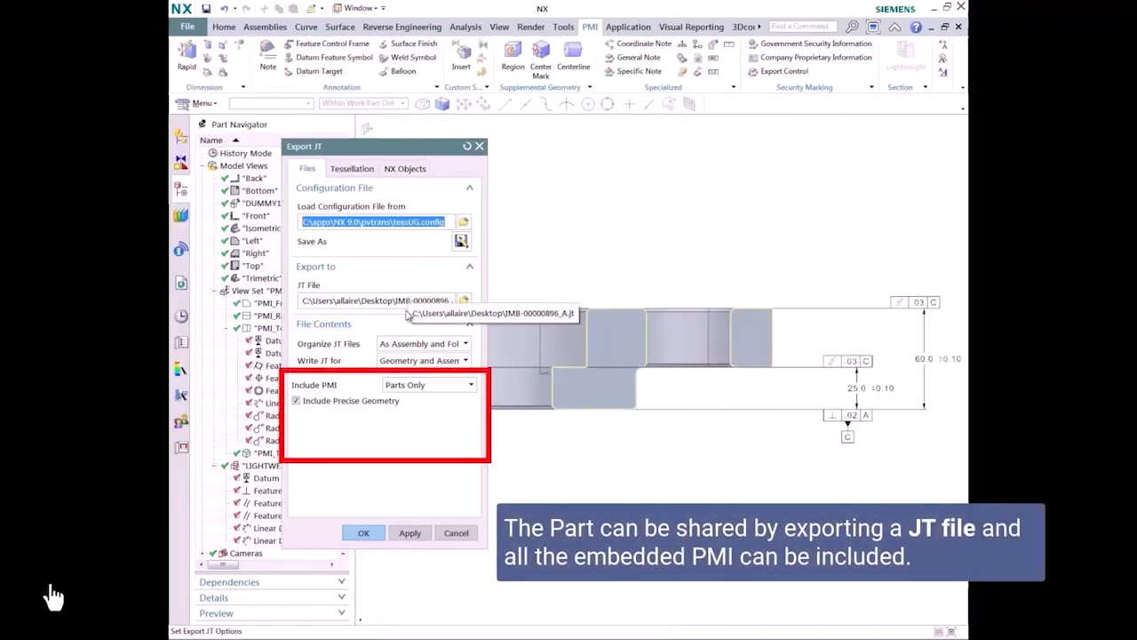
{"action": "left_click", "coordinate": [399, 388]}
{"action": "left_click", "coordinate": [399, 410]}
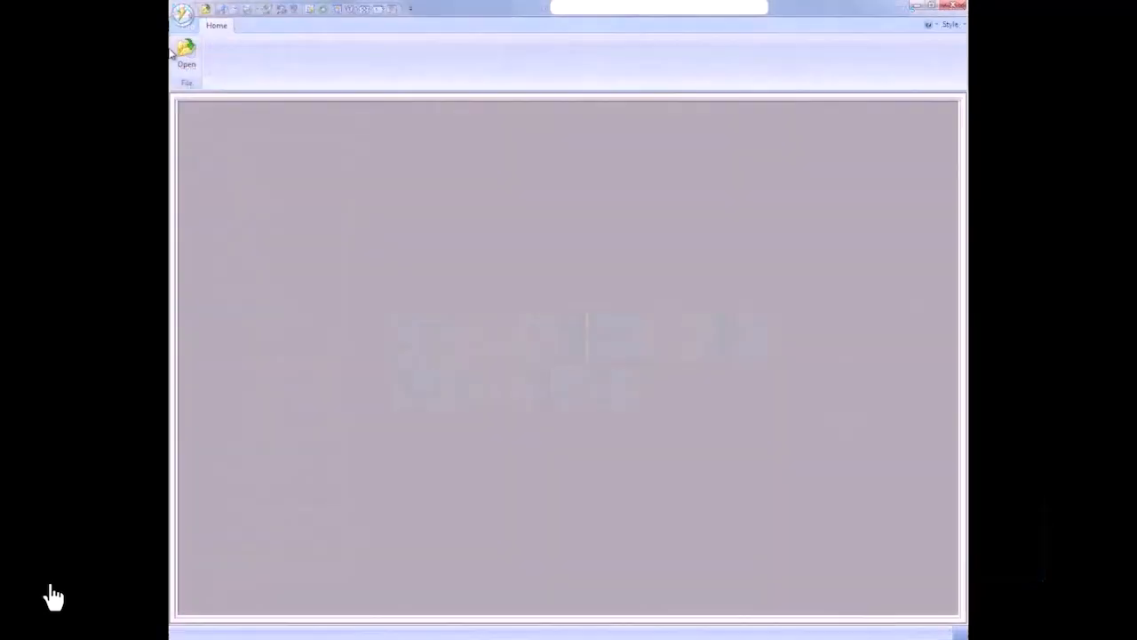
Step: Switch to the JT2Go viewer, open IMB_00000896_A.jt and show its PMI and model view tree
{"action": "left_click", "coordinate": [184, 53]}
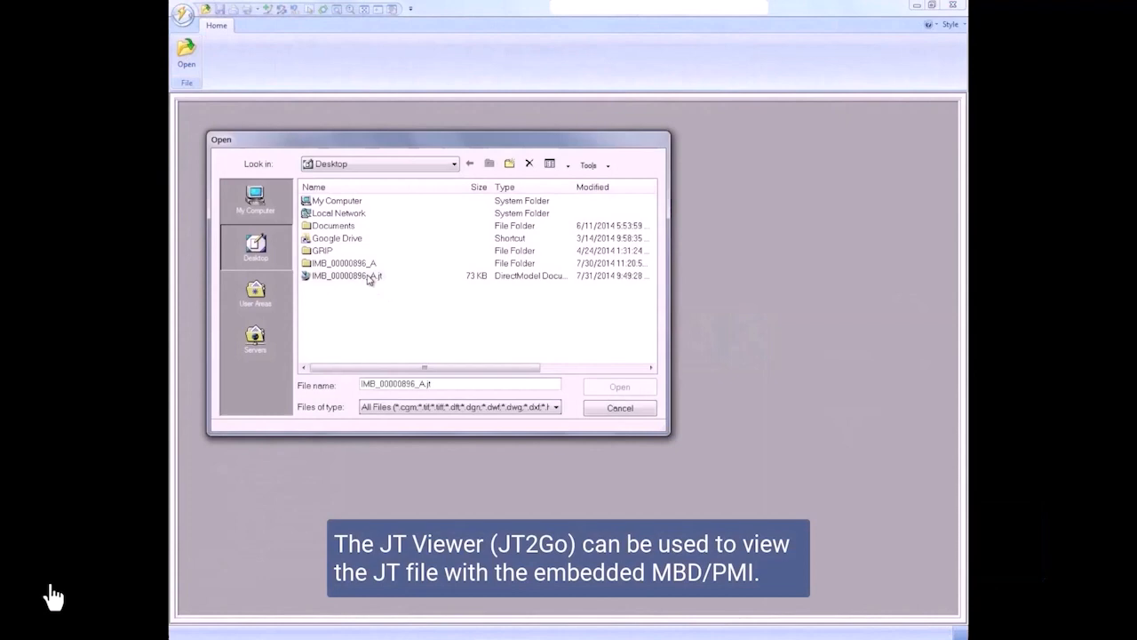
{"action": "double_click", "coordinate": [370, 277]}
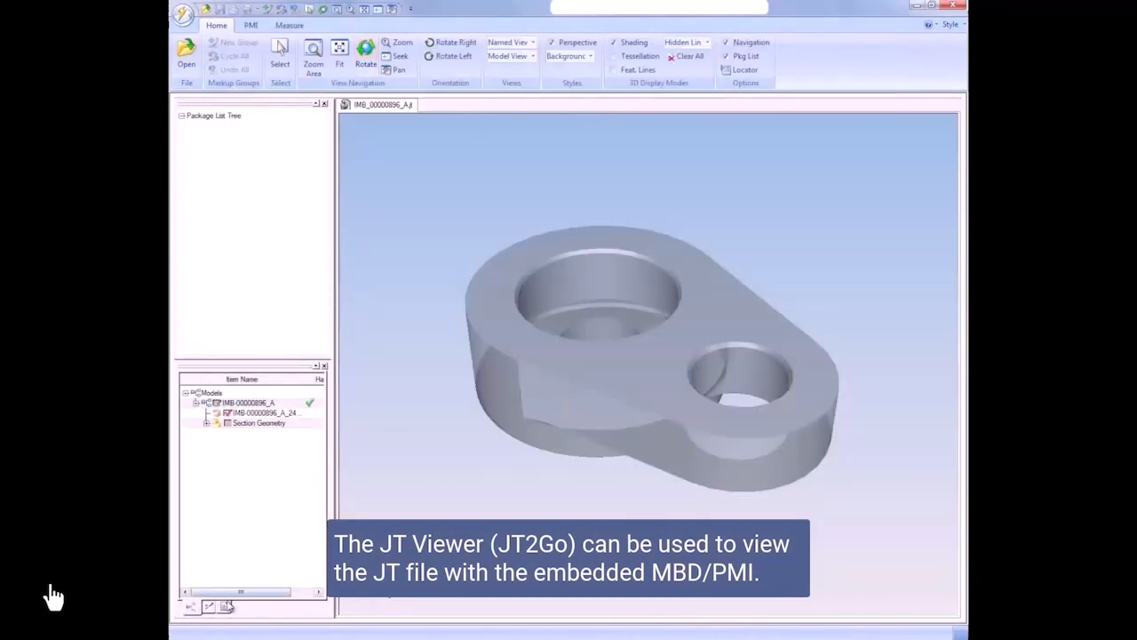
{"action": "left_click", "coordinate": [226, 608]}
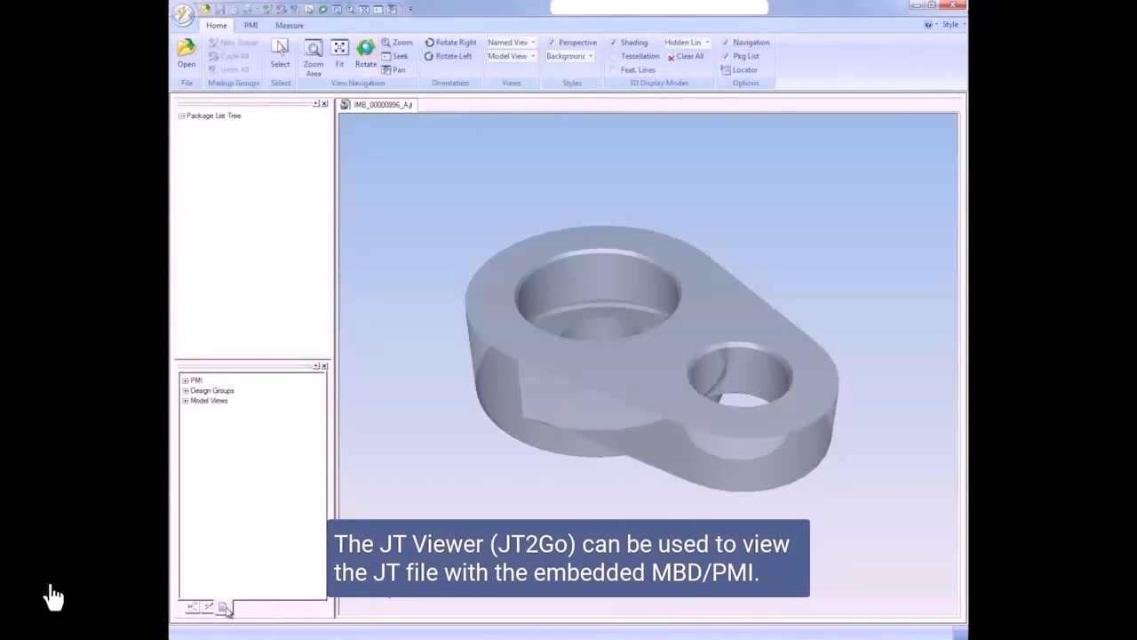
Step: Expand the part's model views and view set, and display PMI_Top with its annotations listed
{"action": "left_click", "coordinate": [196, 410]}
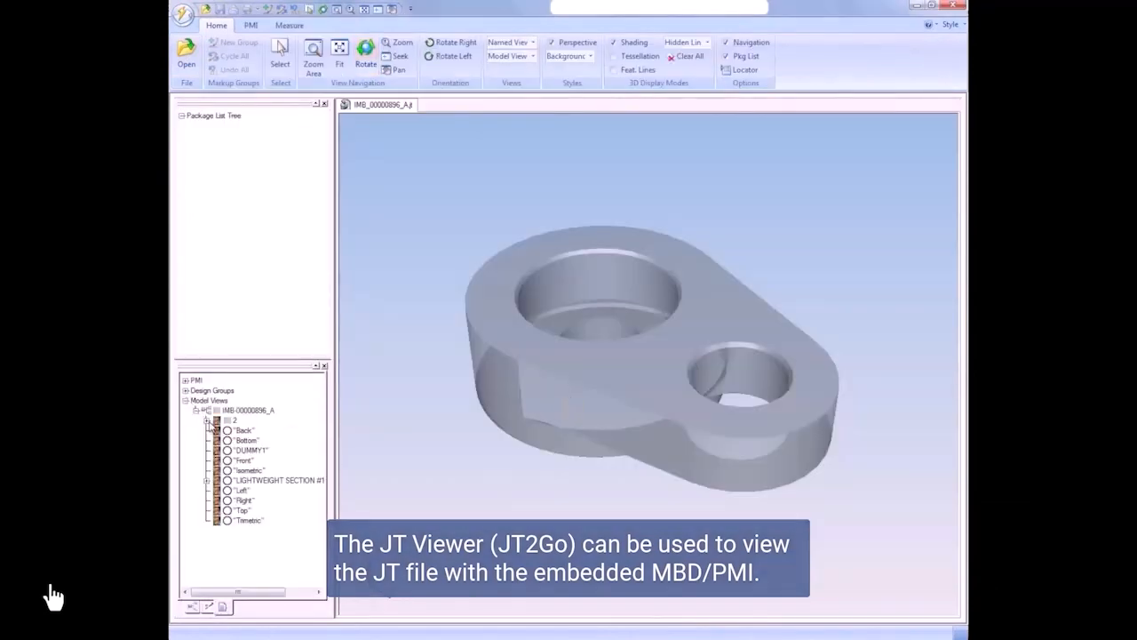
{"action": "left_click", "coordinate": [207, 420]}
{"action": "left_click", "coordinate": [237, 431]}
{"action": "left_click", "coordinate": [216, 431]}
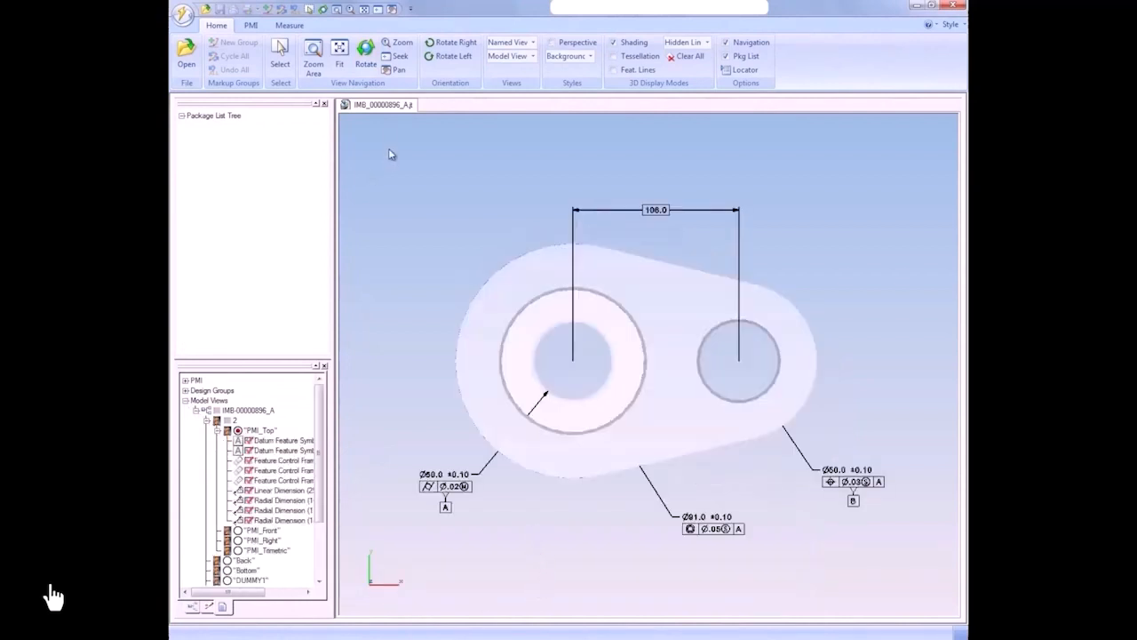
Step: Inspect the faces associated with the cylindricity frame, the concentricity frame and the hole spacing dimension in an oblique view
{"action": "left_click_drag", "start_coordinate": [426, 271], "coordinate": [473, 313]}
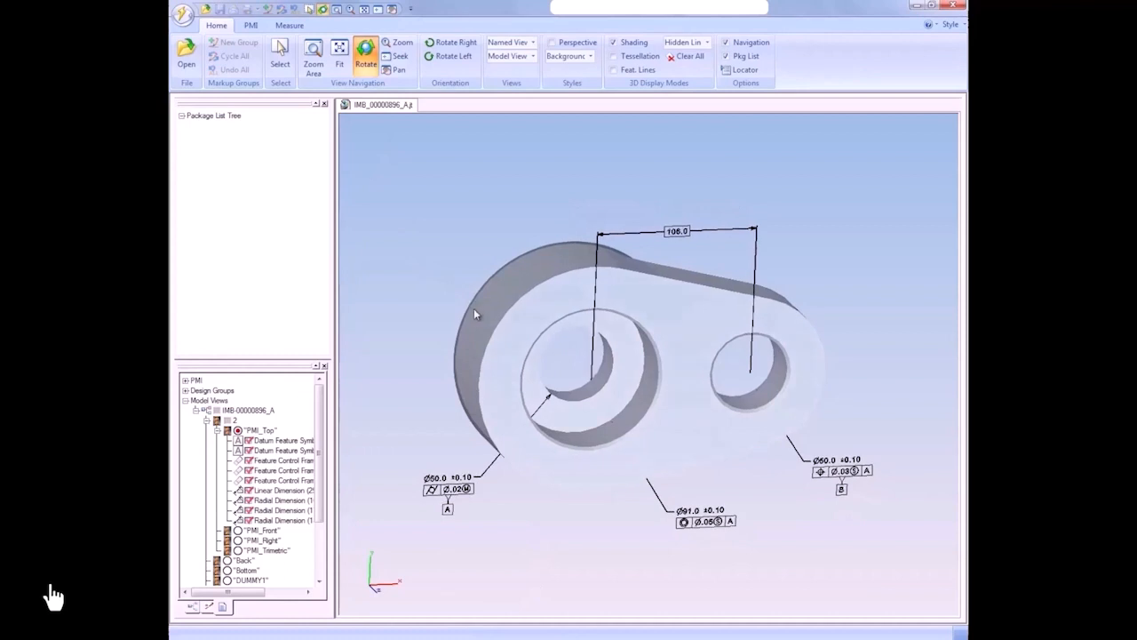
{"action": "left_click", "coordinate": [447, 509]}
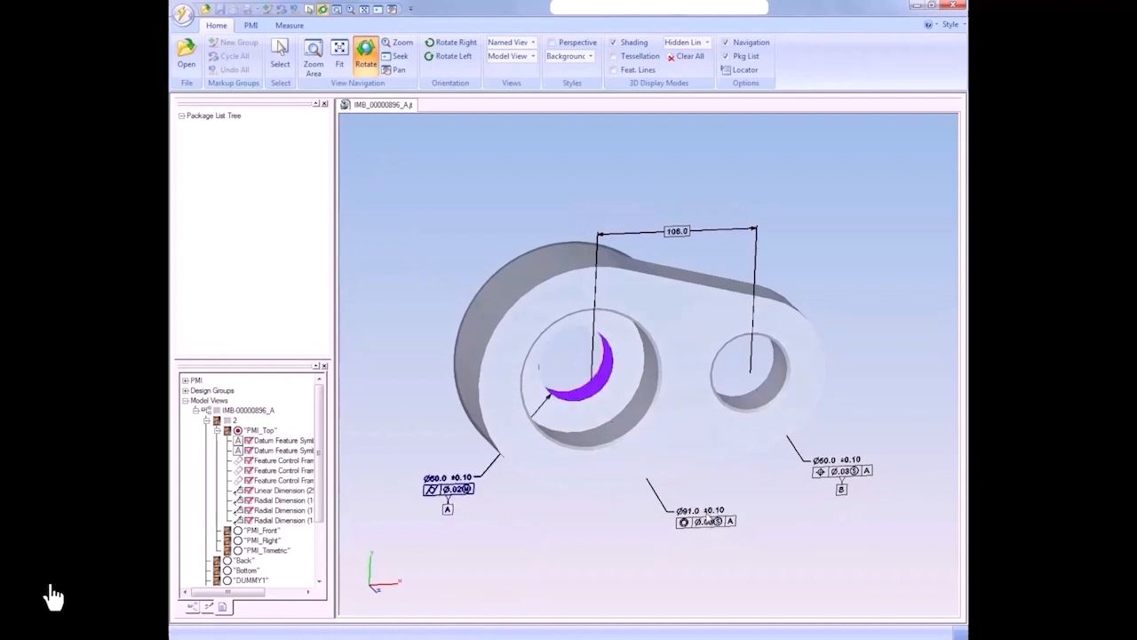
{"action": "left_click", "coordinate": [708, 516]}
{"action": "left_click", "coordinate": [679, 231]}
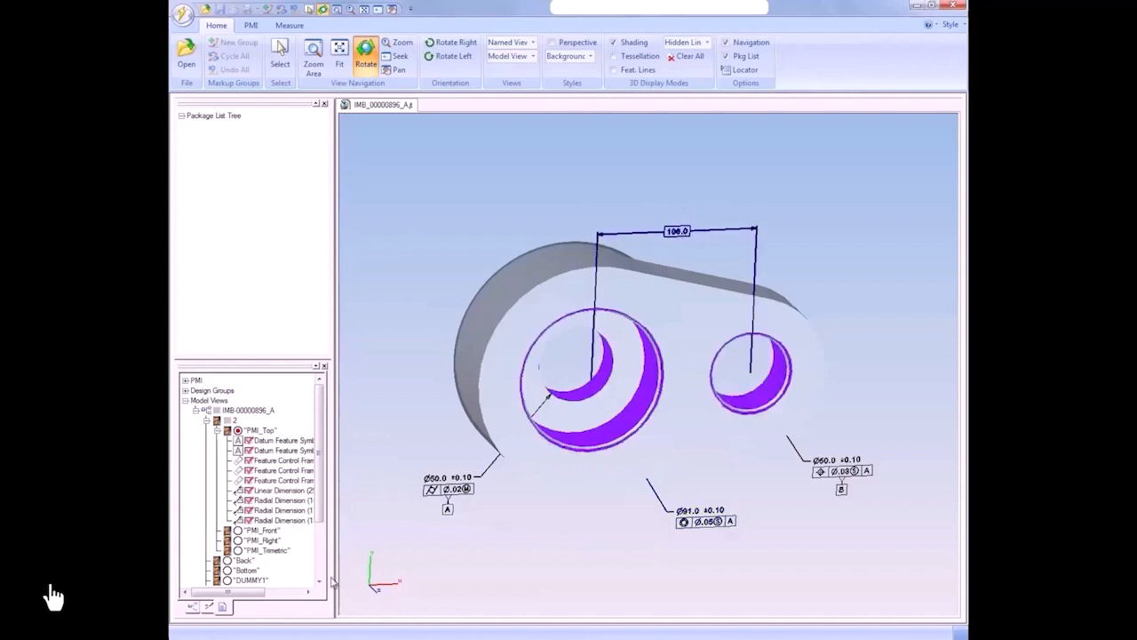
Step: Expand and display the lightweight section model view, and examine its section and PMI at an angle
{"action": "scroll", "coordinate": [267, 497], "scroll_direction": "down", "scroll_amount": 3}
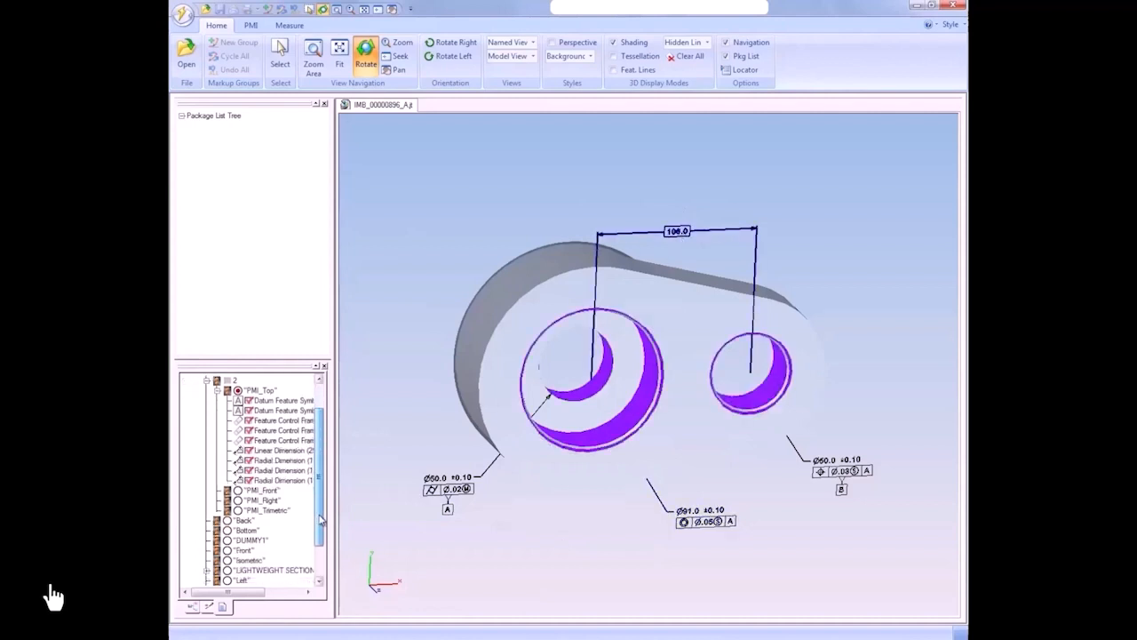
{"action": "left_click", "coordinate": [206, 530]}
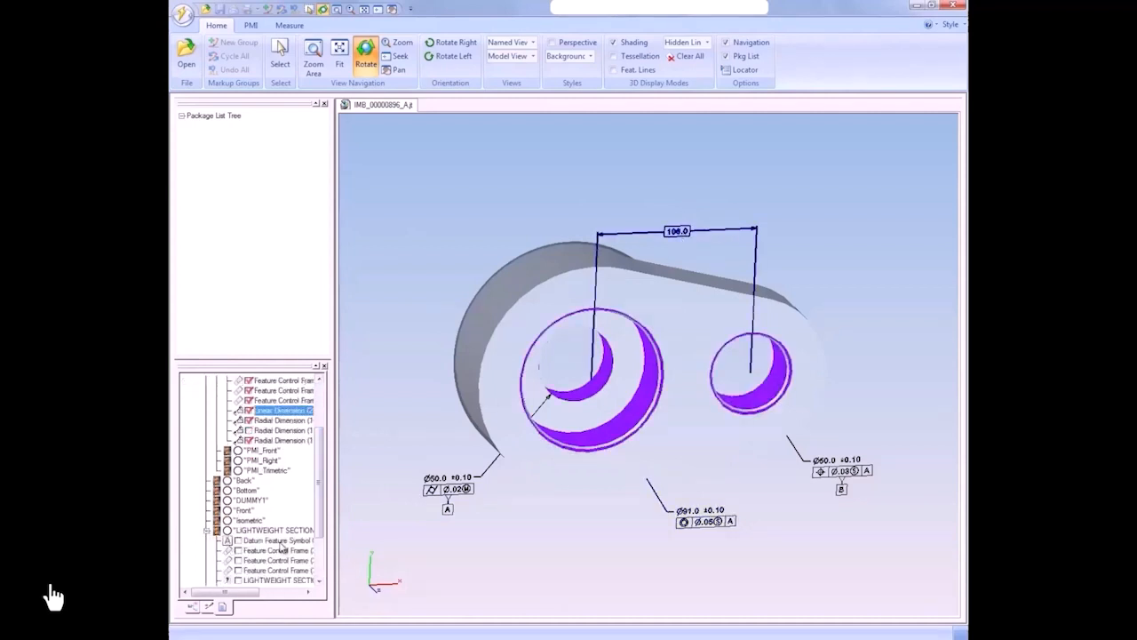
{"action": "left_click", "coordinate": [228, 531]}
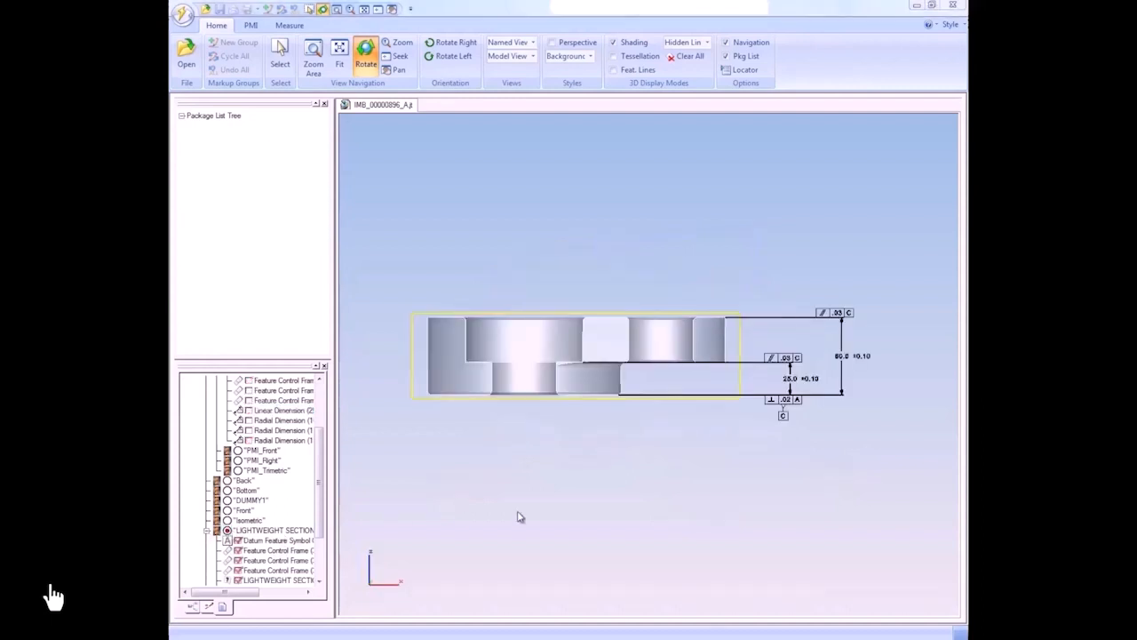
{"action": "left_click_drag", "start_coordinate": [667, 459], "coordinate": [620, 483]}
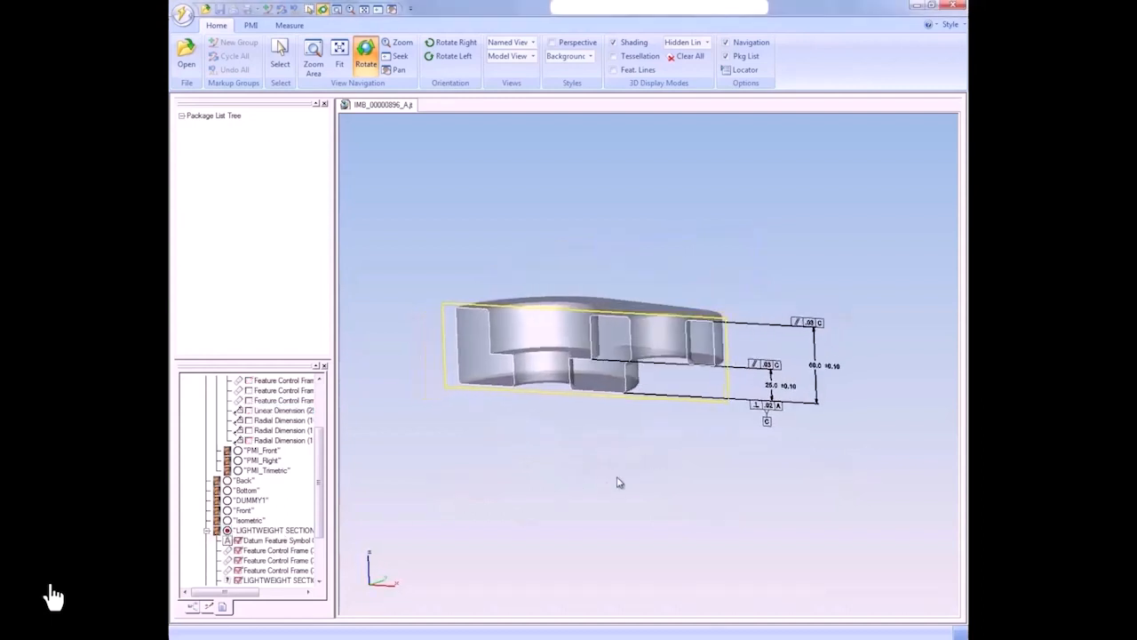
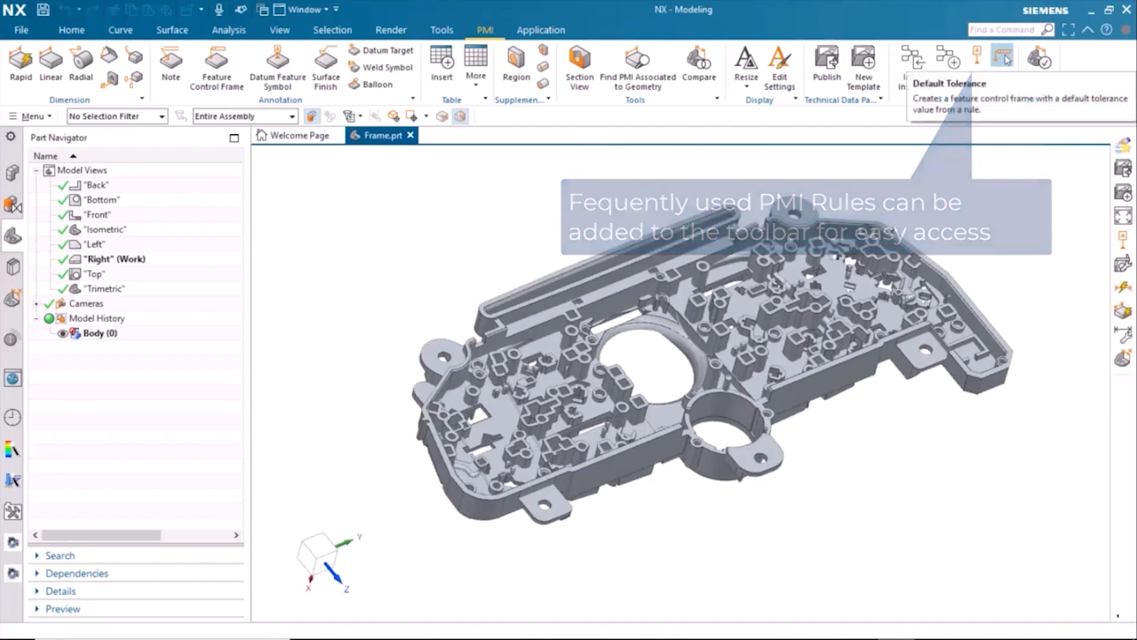
Step: Browse the reuse library's Logical Rules by category: Automation, Datum, Dimension, Feature Control Frame, Model View, Note, Surface Finish and TDP
{"action": "left_click", "coordinate": [12, 267]}
{"action": "left_click", "coordinate": [75, 200]}
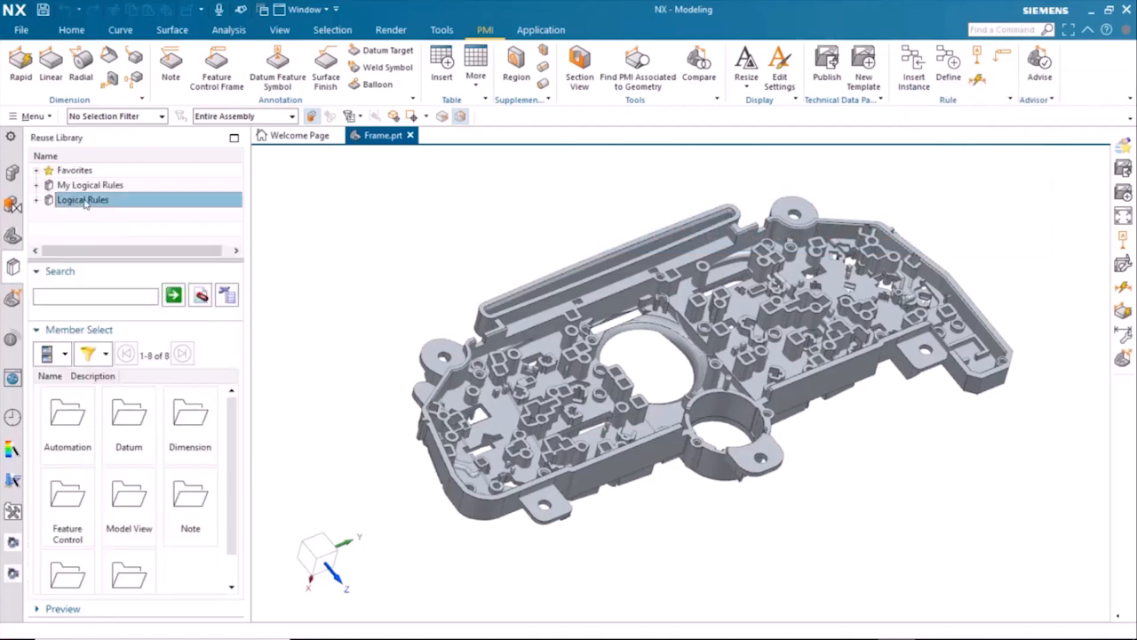
{"action": "left_click", "coordinate": [37, 200]}
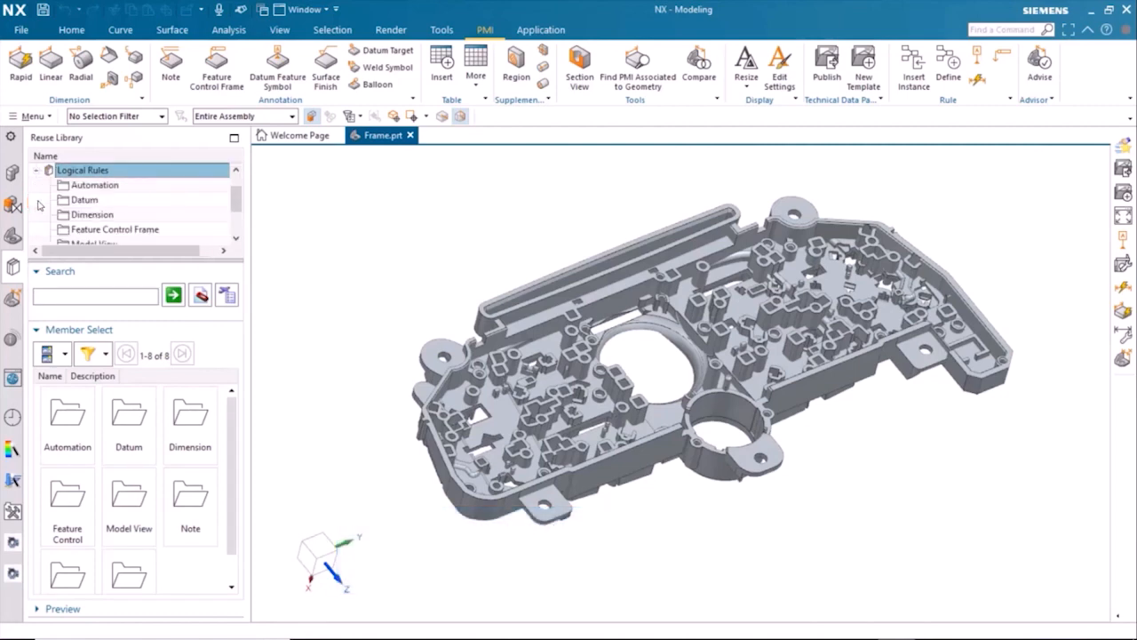
{"action": "left_click", "coordinate": [80, 188]}
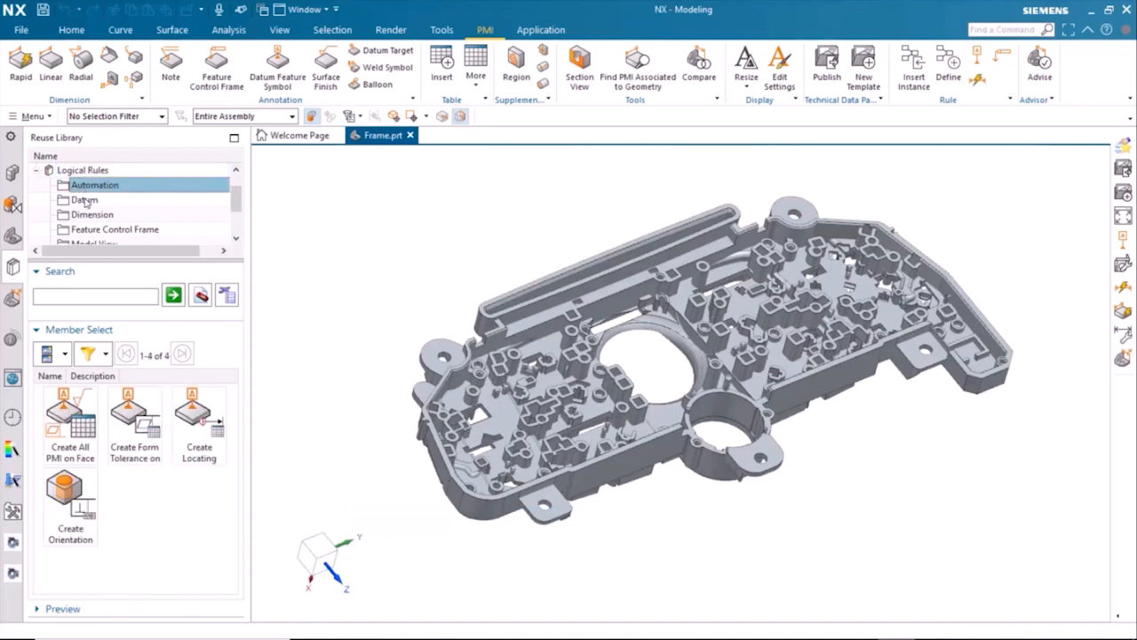
{"action": "left_click", "coordinate": [86, 201]}
{"action": "left_click", "coordinate": [86, 215]}
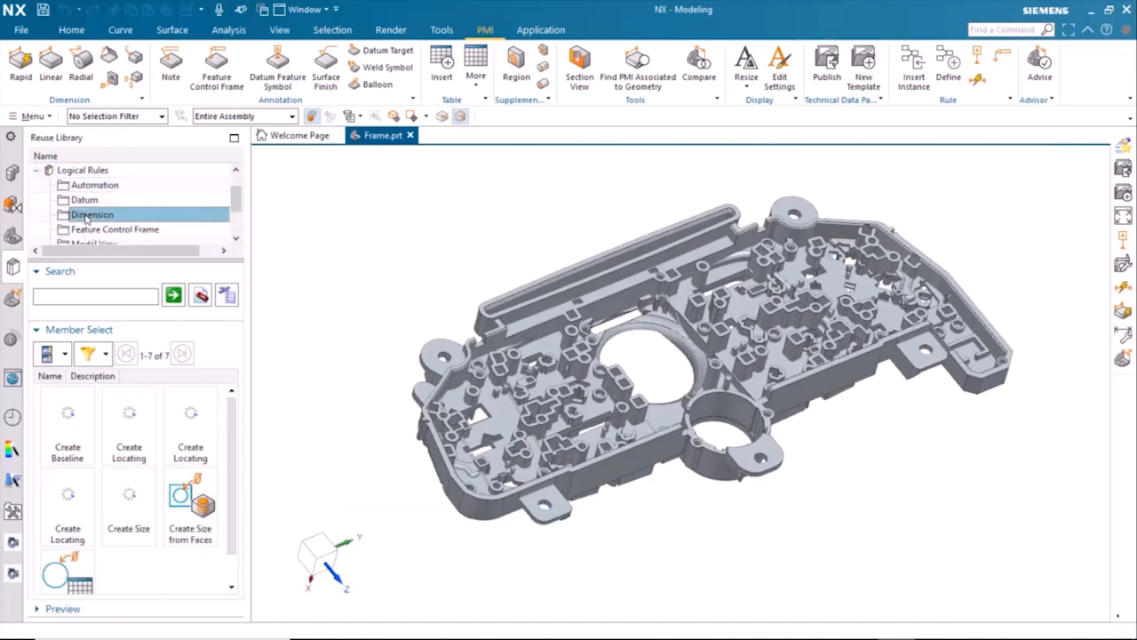
{"action": "left_click", "coordinate": [88, 229]}
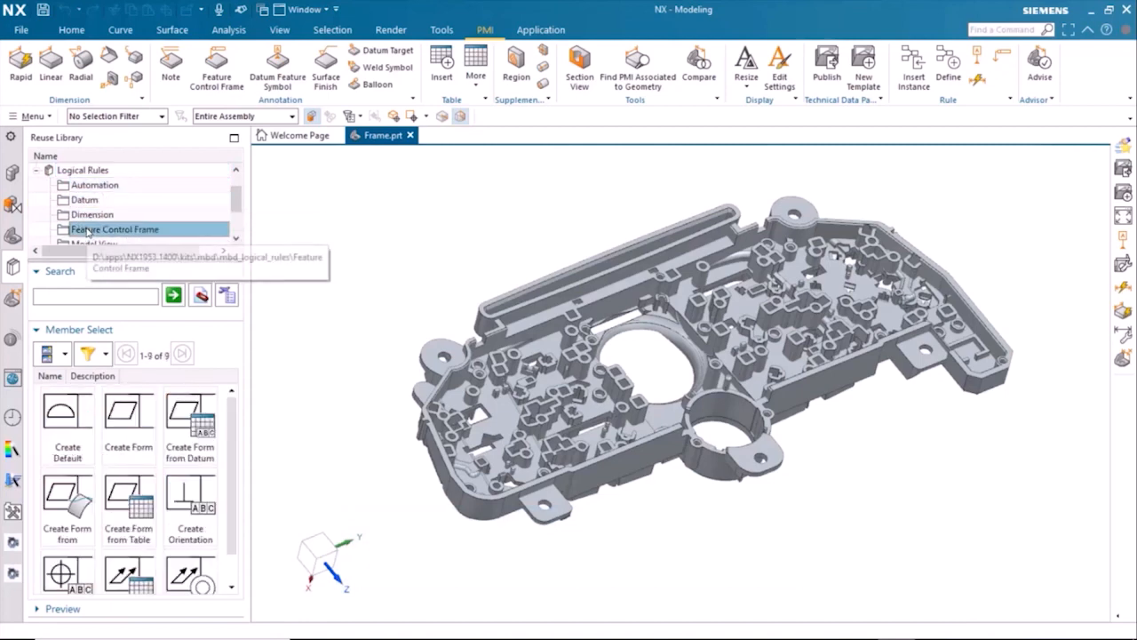
{"action": "scroll", "coordinate": [87, 230], "scroll_direction": "down", "scroll_amount": 1}
{"action": "left_click", "coordinate": [87, 200]}
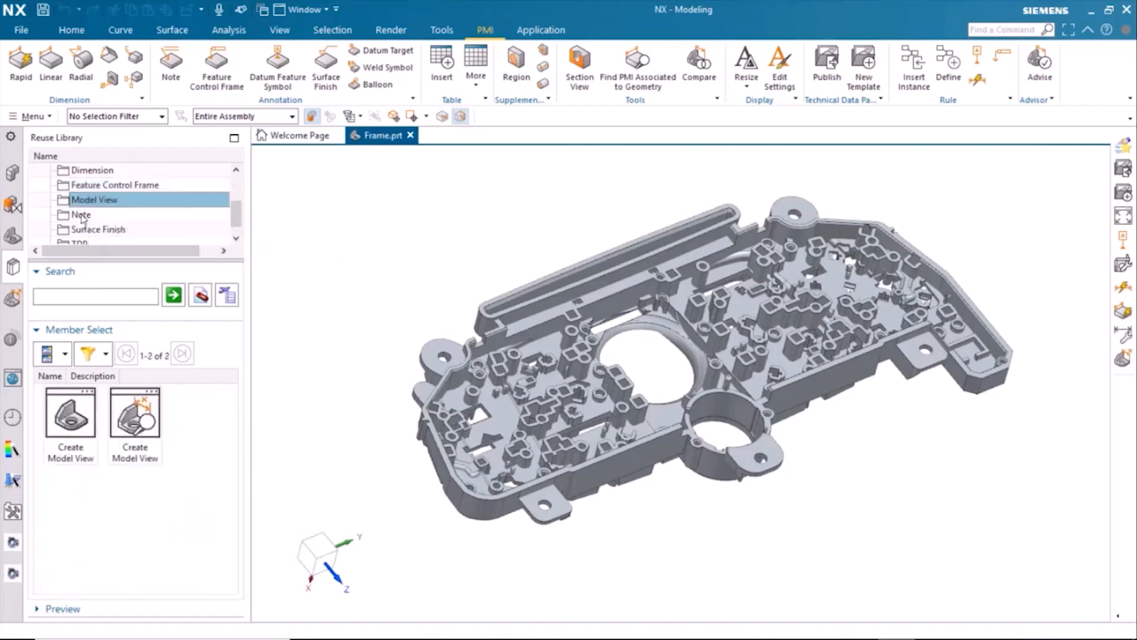
{"action": "left_click", "coordinate": [82, 215]}
{"action": "left_click", "coordinate": [86, 230]}
{"action": "scroll", "coordinate": [88, 232], "scroll_direction": "down", "scroll_amount": 1}
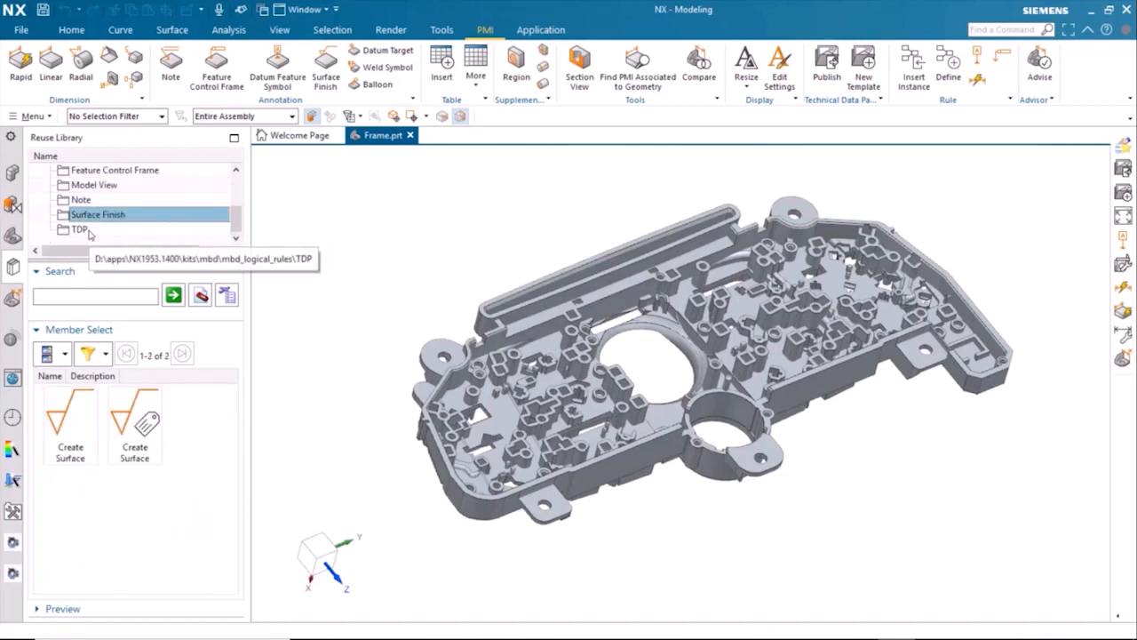
{"action": "left_click", "coordinate": [87, 230]}
{"action": "scroll", "coordinate": [90, 228], "scroll_direction": "up", "scroll_amount": 2}
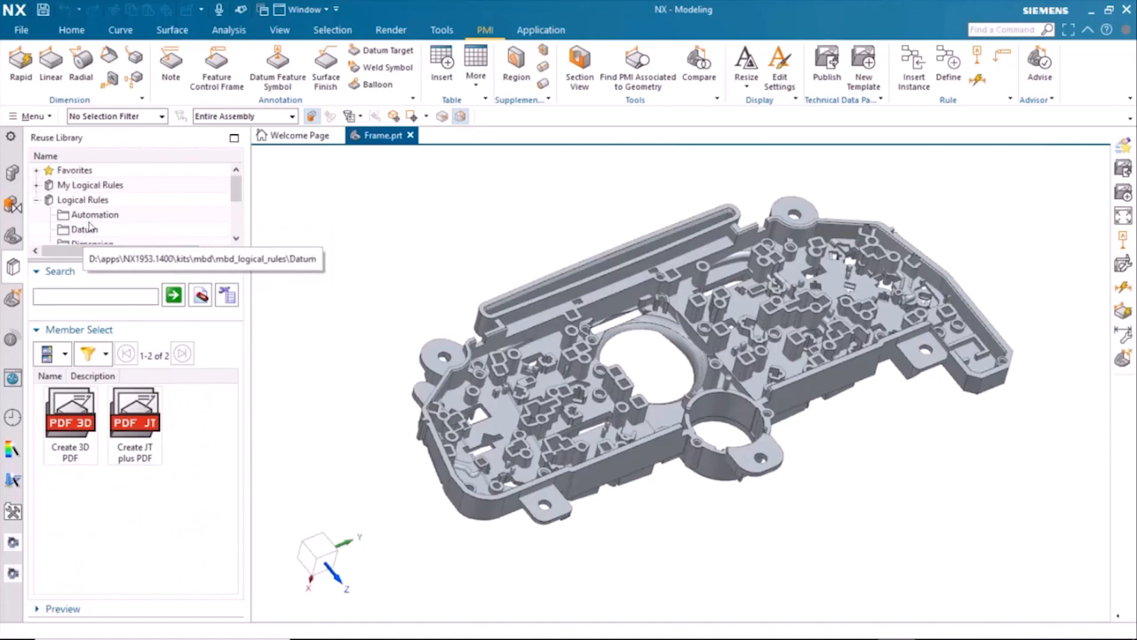
Step: Apply the Create Across Faces datum rule with letter A to the top face of a small boss near the frame's corner ear
{"action": "left_click", "coordinate": [86, 229]}
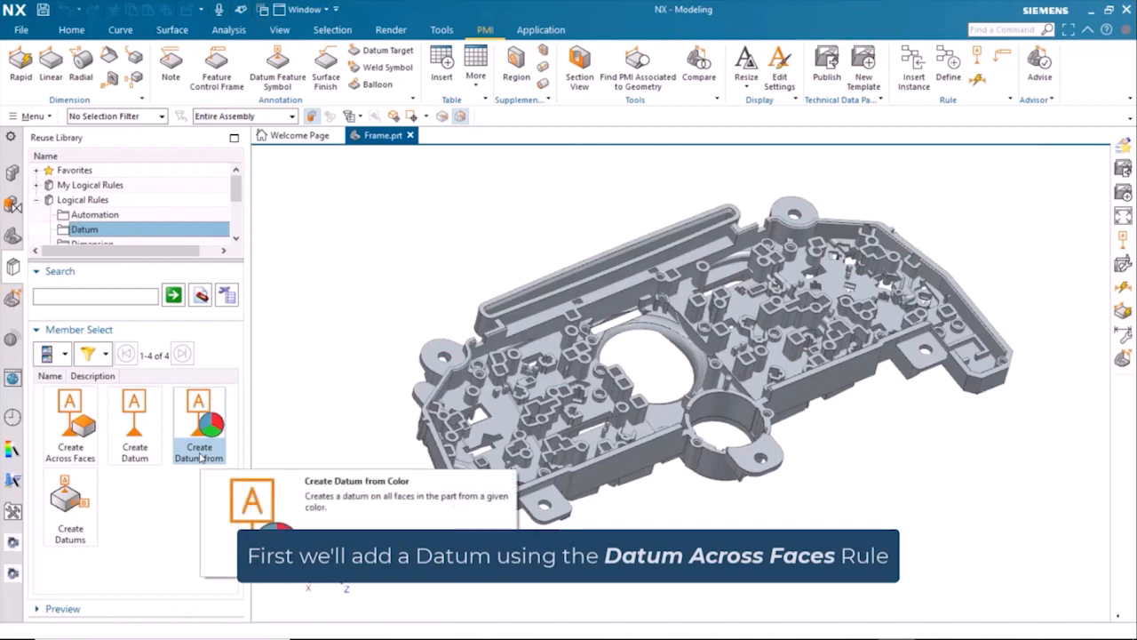
{"action": "double_click", "coordinate": [76, 424]}
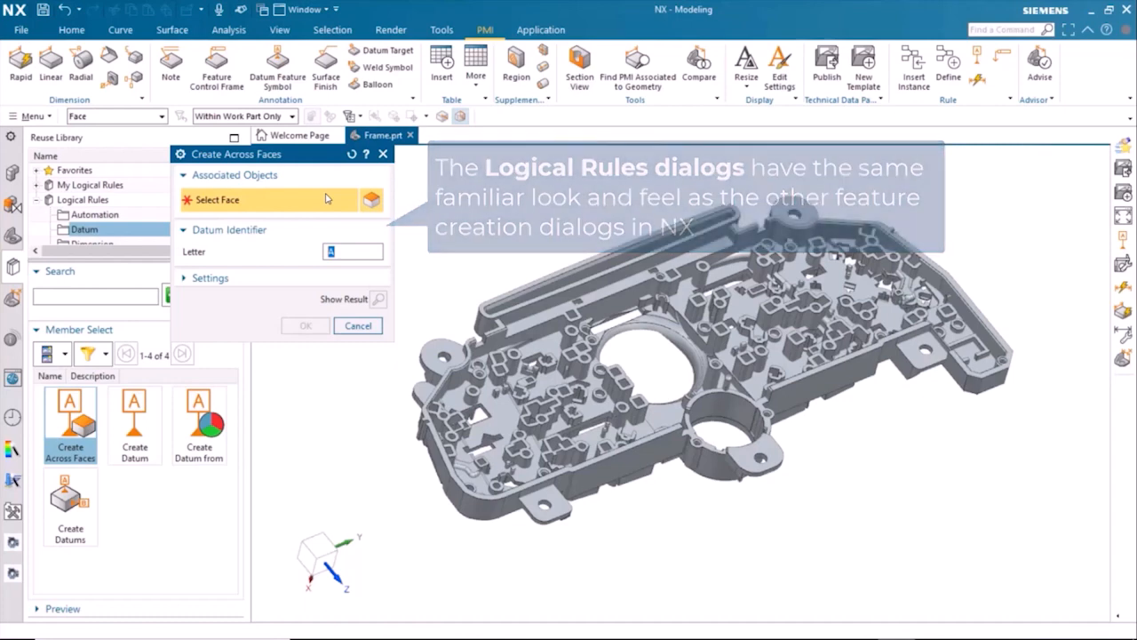
{"action": "left_click", "coordinate": [478, 373]}
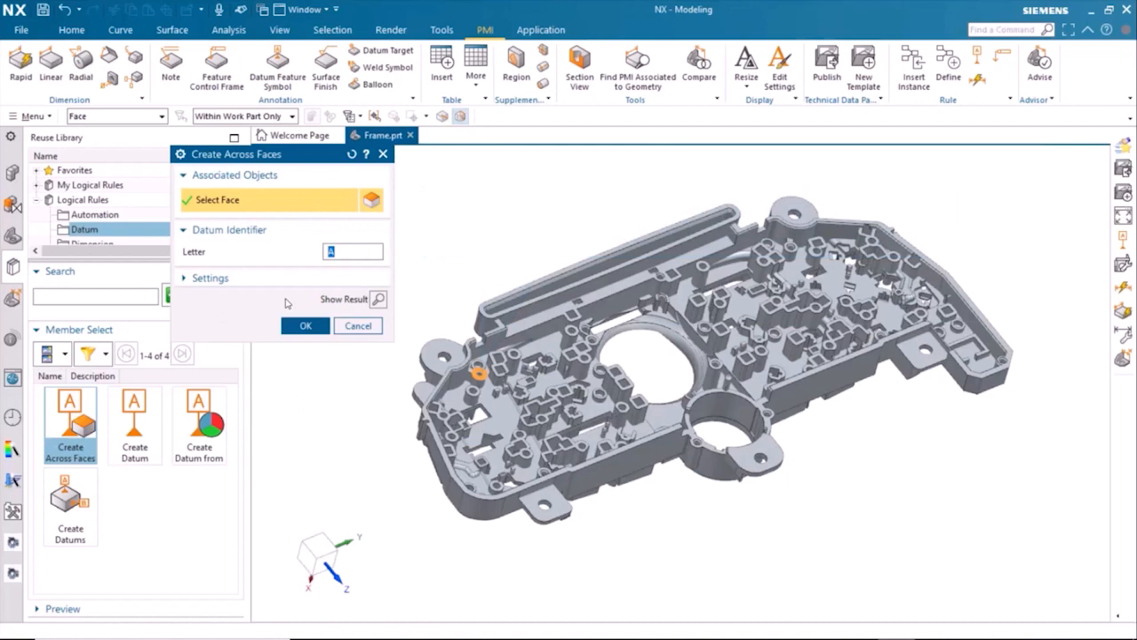
{"action": "left_click", "coordinate": [303, 326]}
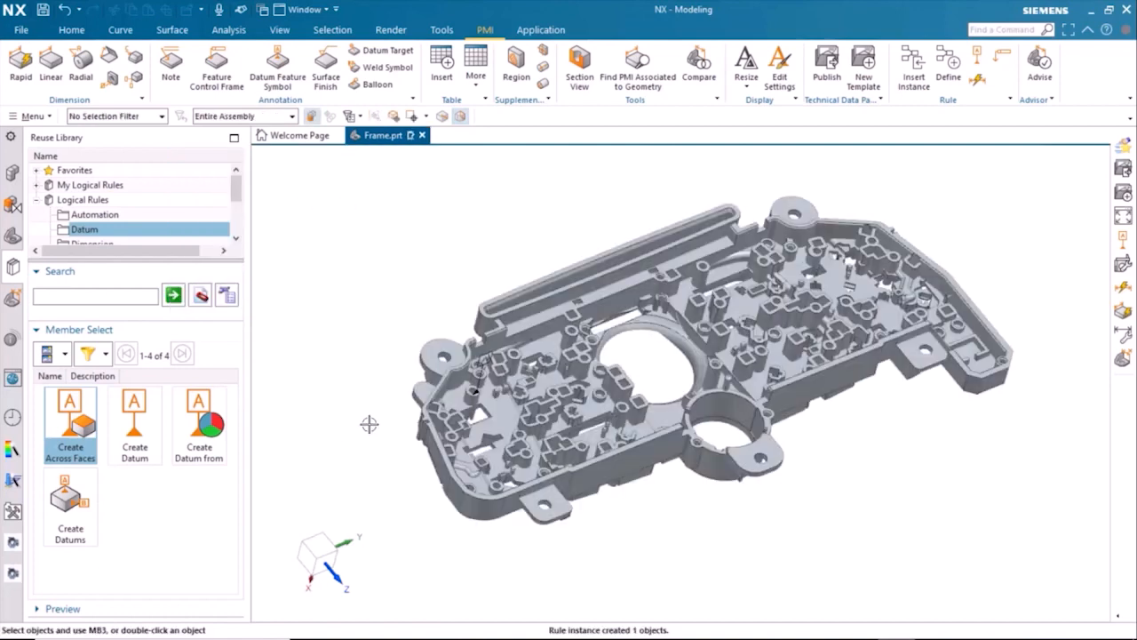
Step: Inspect up close the faces associated with datum feature symbol A, and clear the selection
{"action": "left_click", "coordinate": [484, 366]}
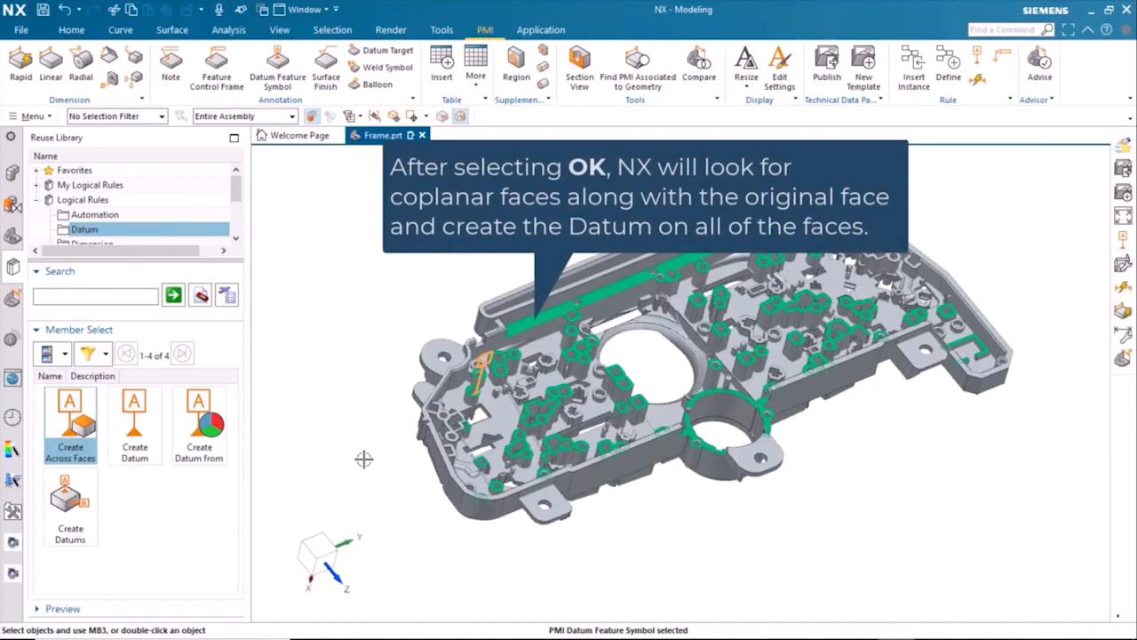
{"action": "scroll", "coordinate": [636, 539], "scroll_direction": "up", "scroll_amount": 5}
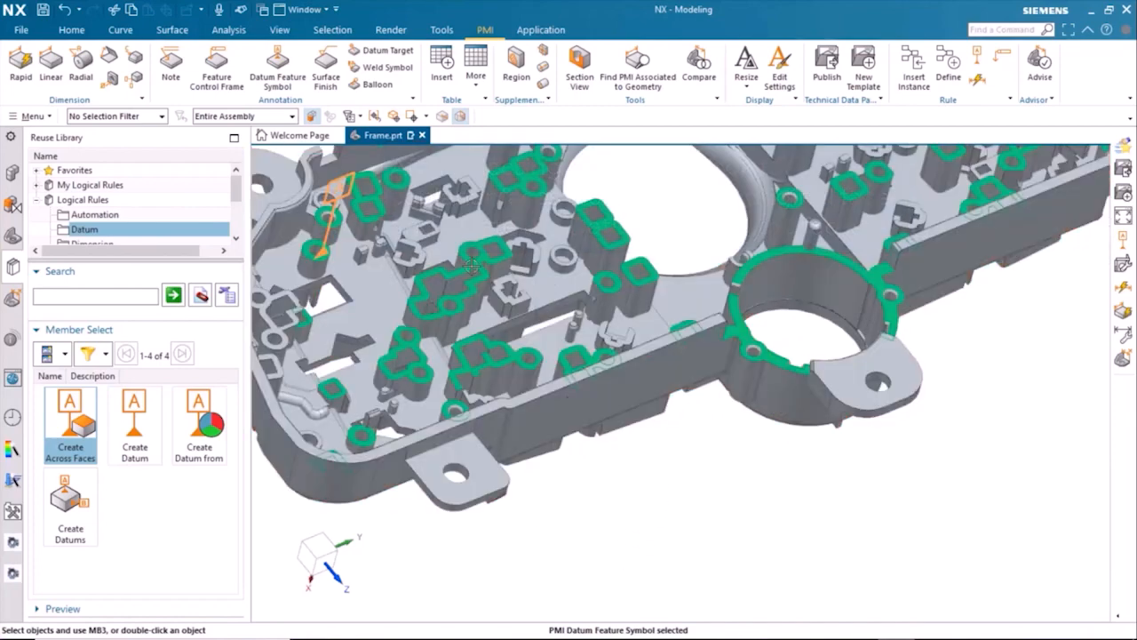
{"action": "middle_click_drag", "start_coordinate": [715, 464], "coordinate": [644, 546], "text": "shift"}
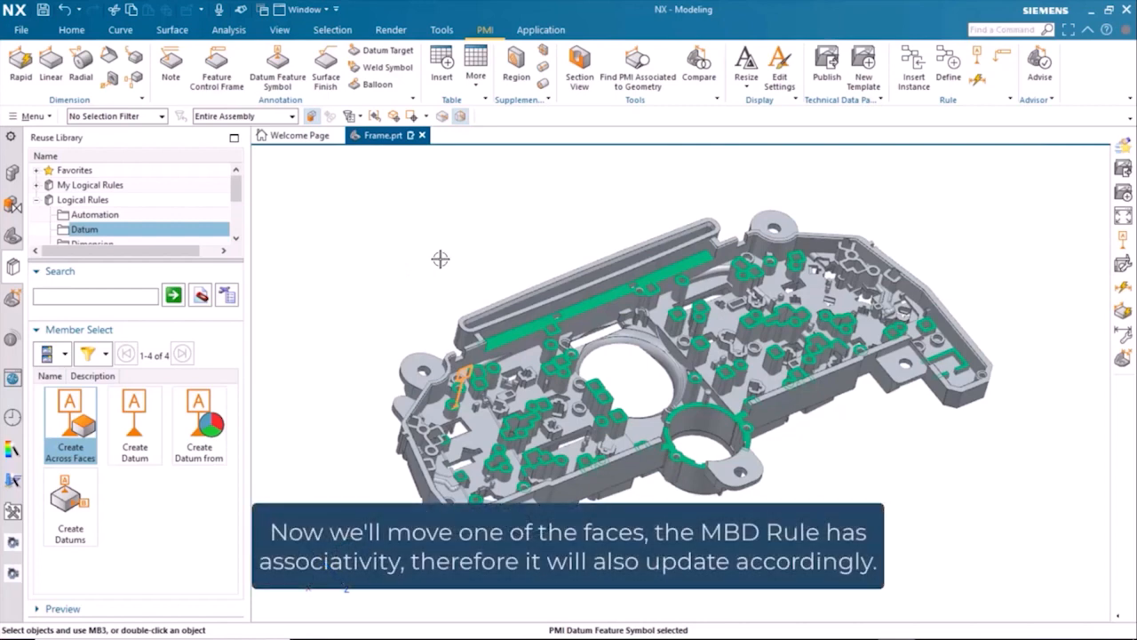
{"action": "key", "text": "Escape"}
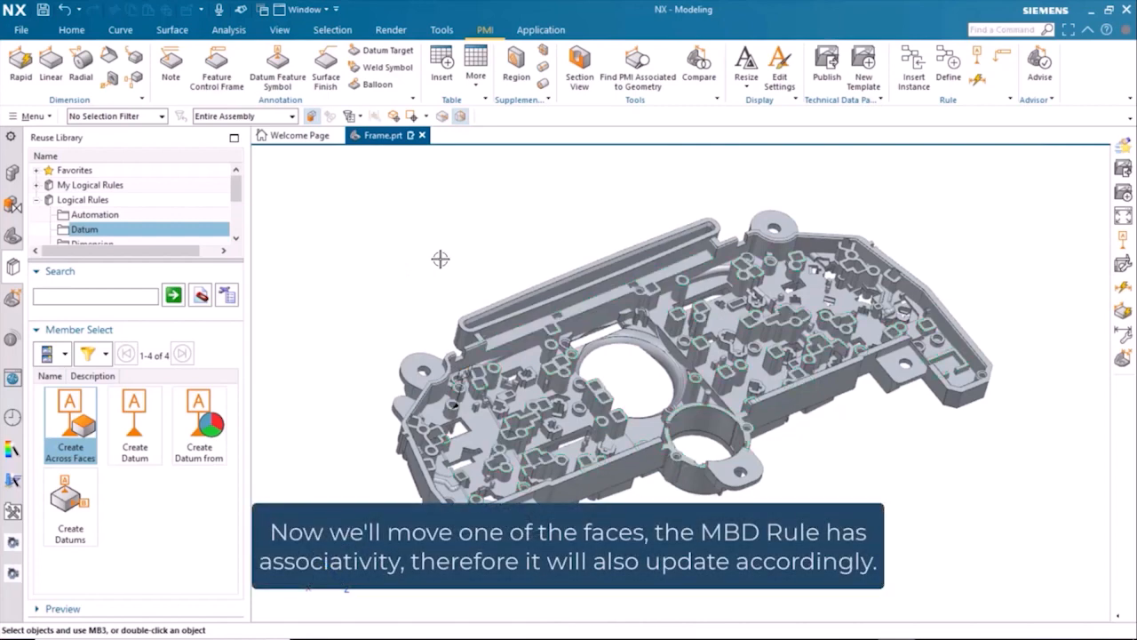
Step: Move the top face of the small boss beside the large round opening by 10 mm with Move Face
{"action": "left_click", "coordinate": [73, 30]}
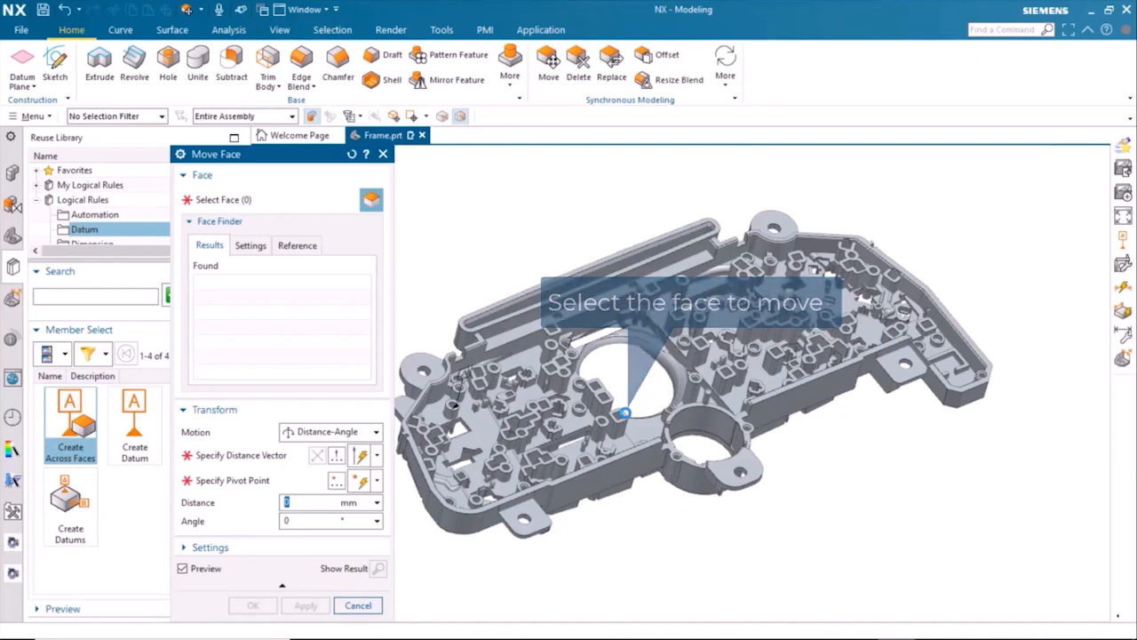
{"action": "left_click", "coordinate": [623, 414]}
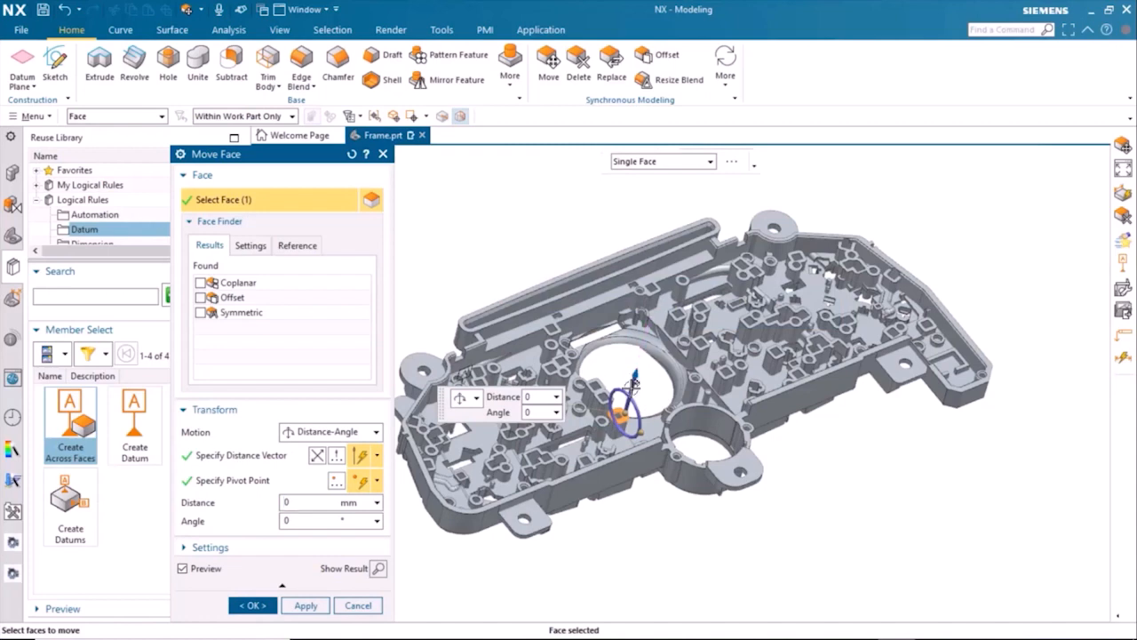
{"action": "double_click", "coordinate": [630, 388]}
{"action": "type", "text": "10"}
{"action": "key", "text": "Return"}
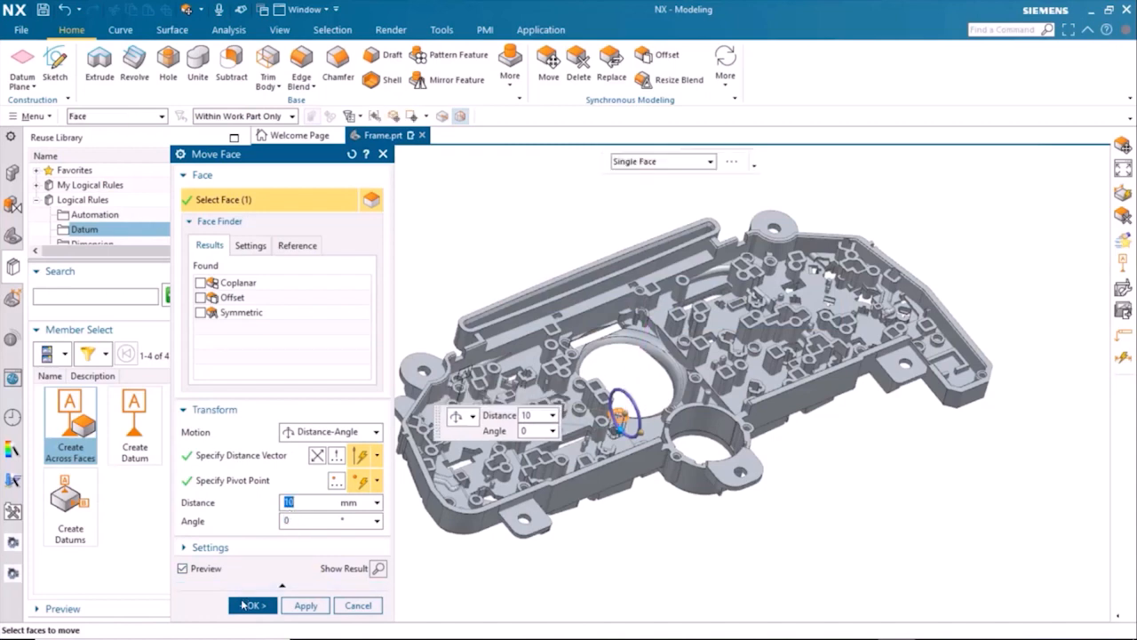
{"action": "left_click", "coordinate": [253, 605]}
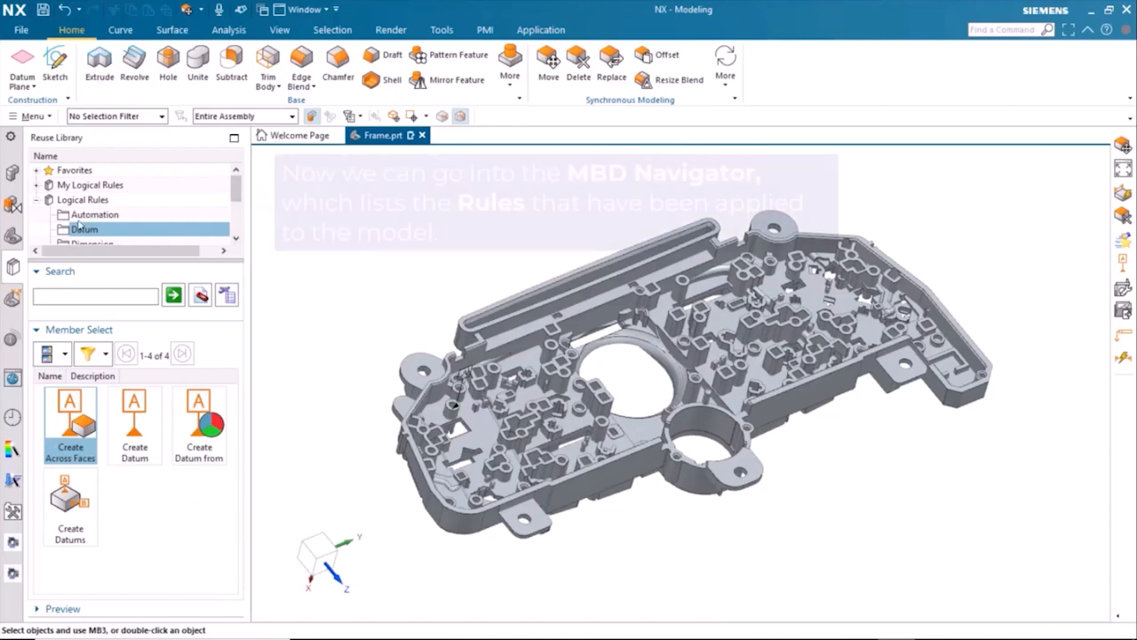
Step: Check the Create Across Faces rule and its datum feature symbol in the MBD Navigator, and update the rule for the moved face
{"action": "left_click", "coordinate": [13, 297]}
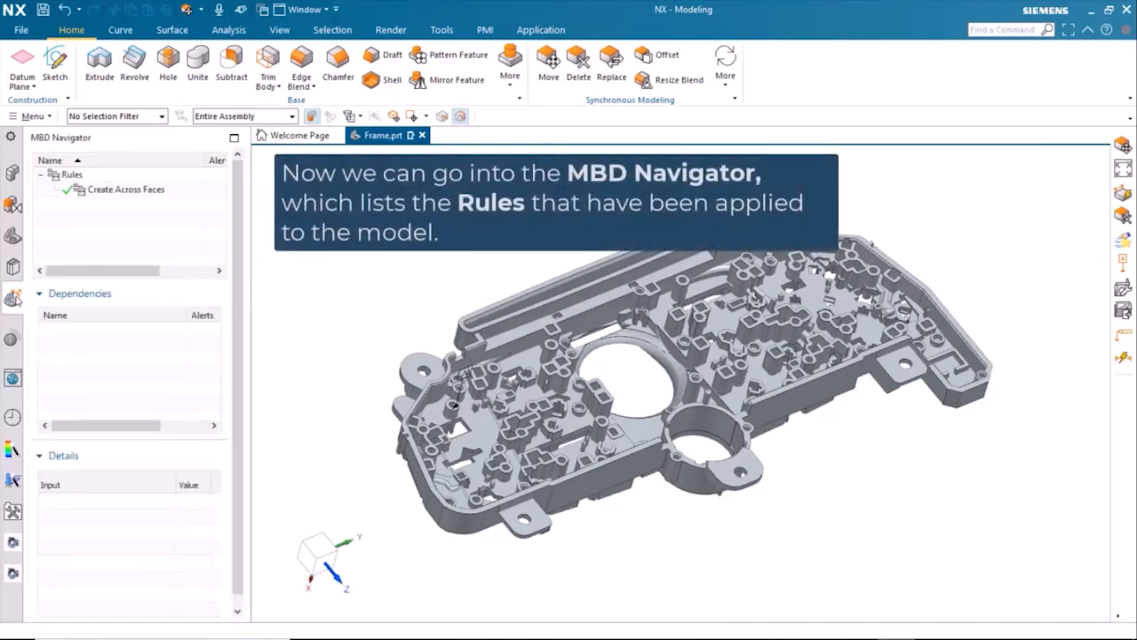
{"action": "left_click", "coordinate": [102, 194]}
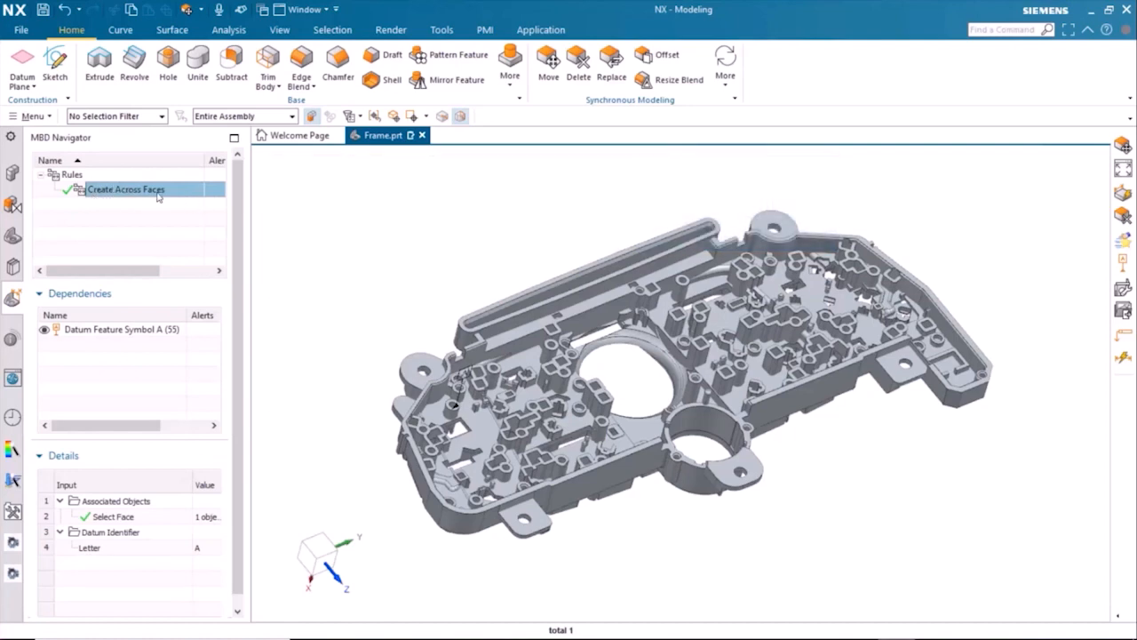
{"action": "left_click", "coordinate": [111, 335]}
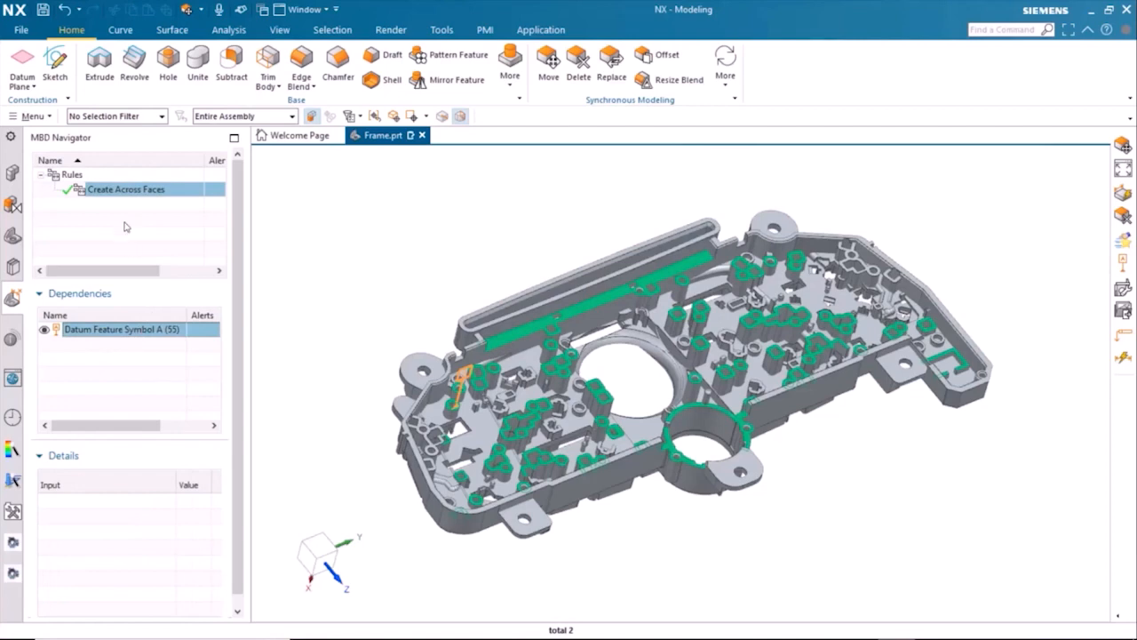
{"action": "right_click", "coordinate": [121, 193]}
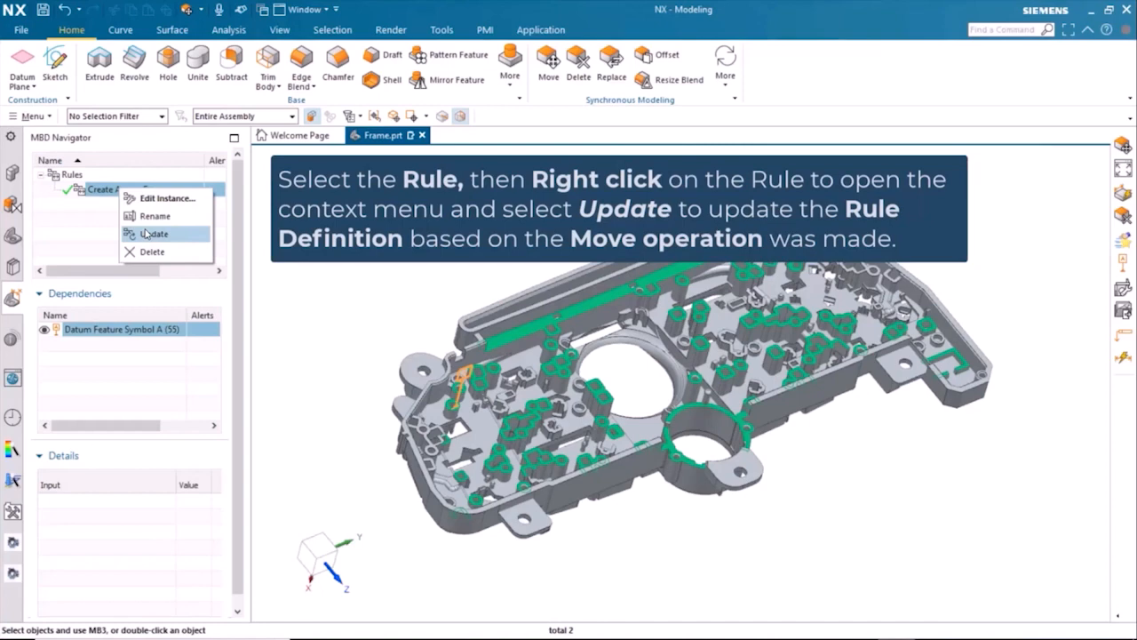
{"action": "left_click", "coordinate": [146, 232]}
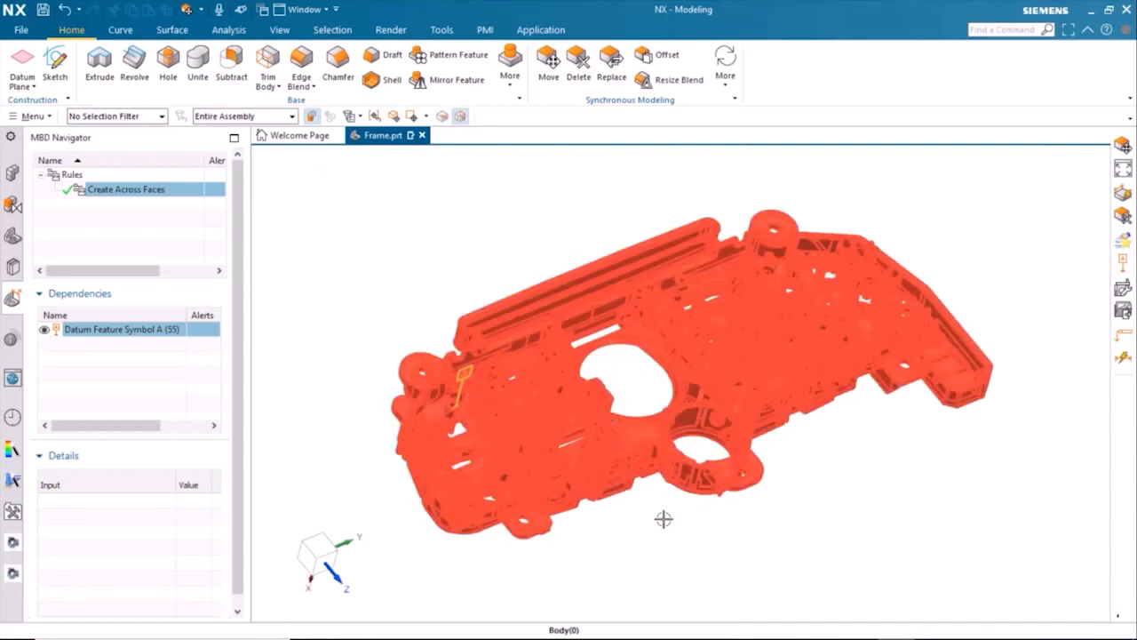
{"action": "key", "text": "Escape"}
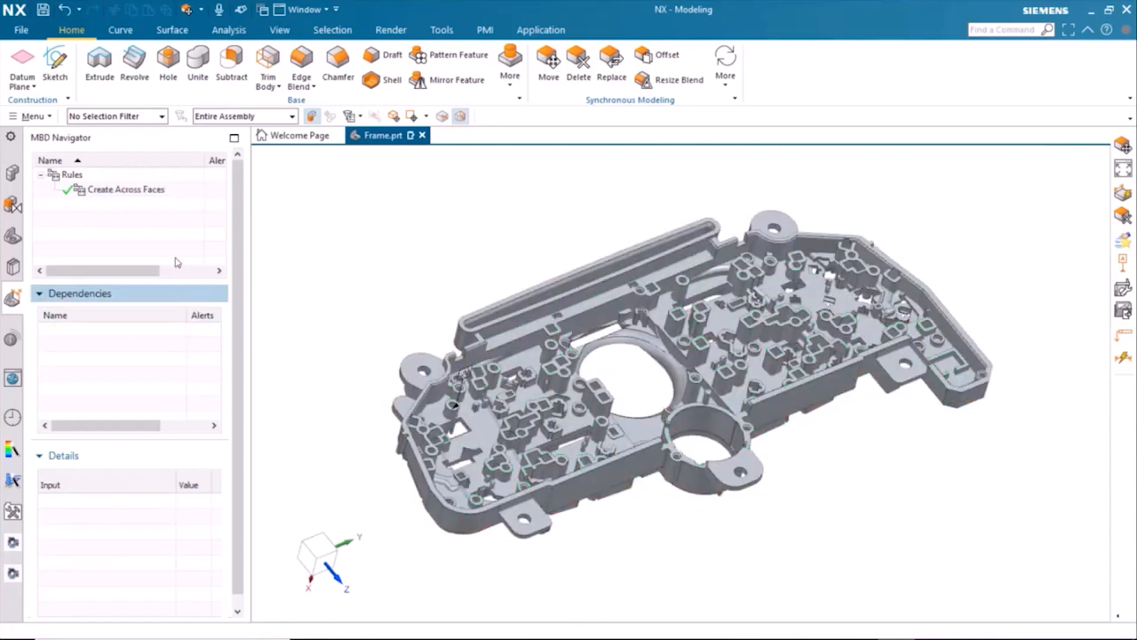
Step: Apply the Create Position from Datum rule with tolerance 0.15, no frame material modifier, and datum A at MMC as primary datum
{"action": "left_click", "coordinate": [13, 266]}
{"action": "scroll", "coordinate": [84, 223], "scroll_direction": "down", "scroll_amount": 1}
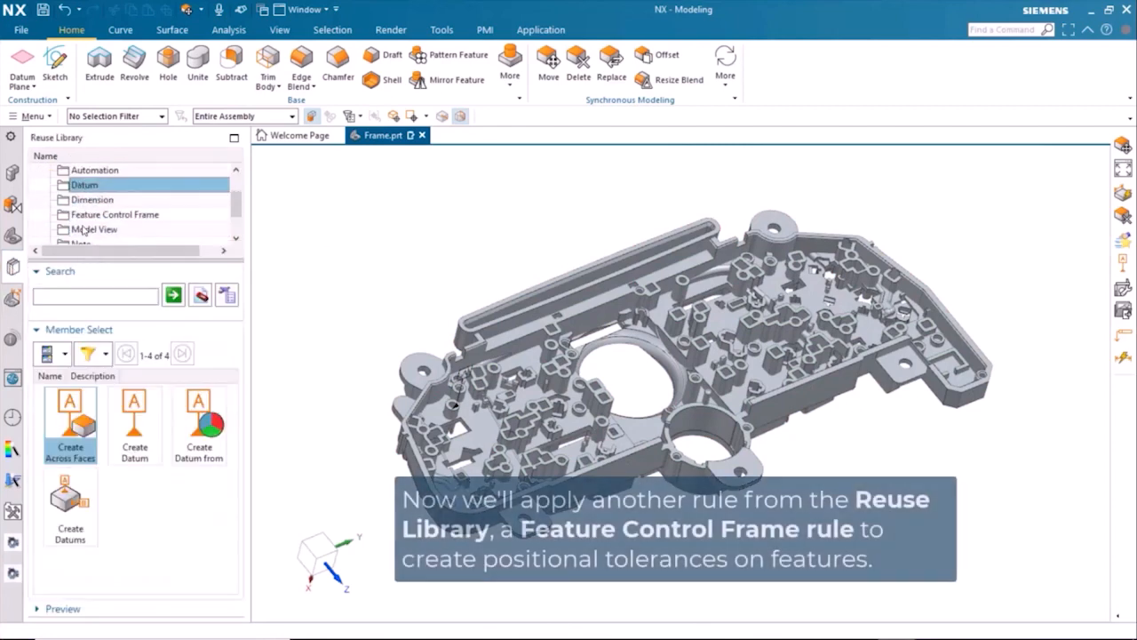
{"action": "left_click", "coordinate": [97, 216]}
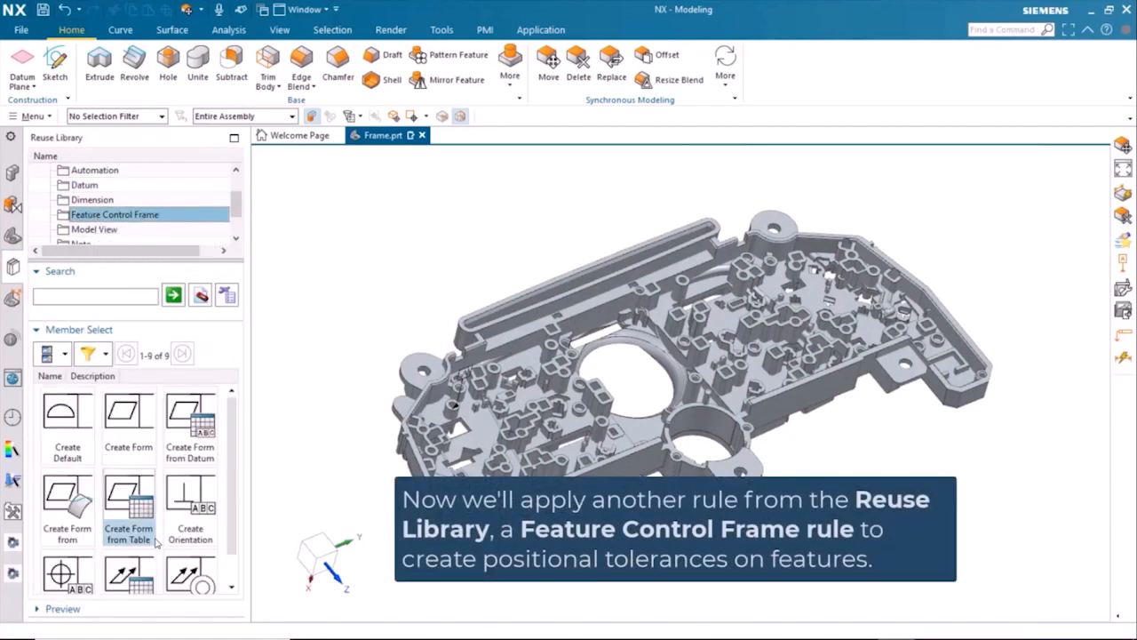
{"action": "left_click", "coordinate": [69, 573]}
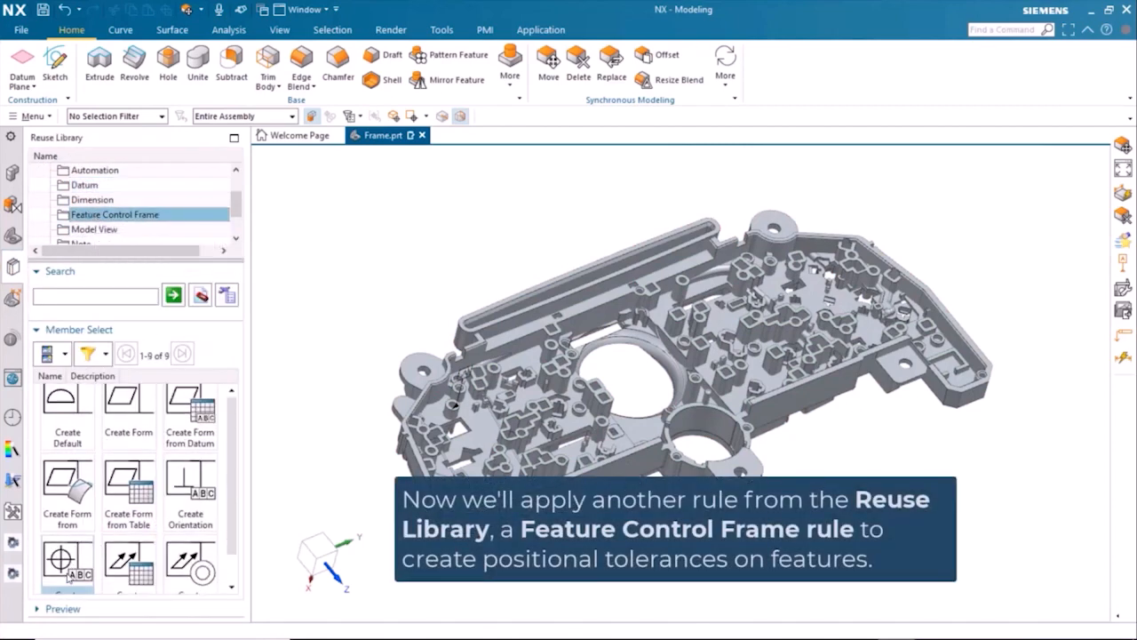
{"action": "double_click", "coordinate": [70, 539]}
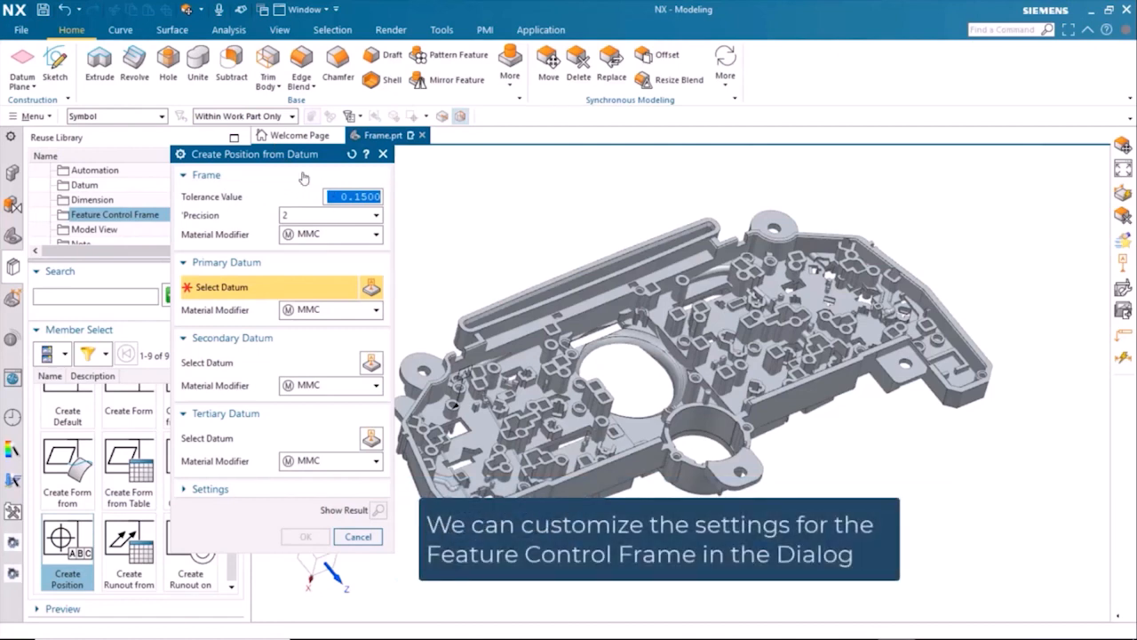
{"action": "left_click", "coordinate": [357, 235]}
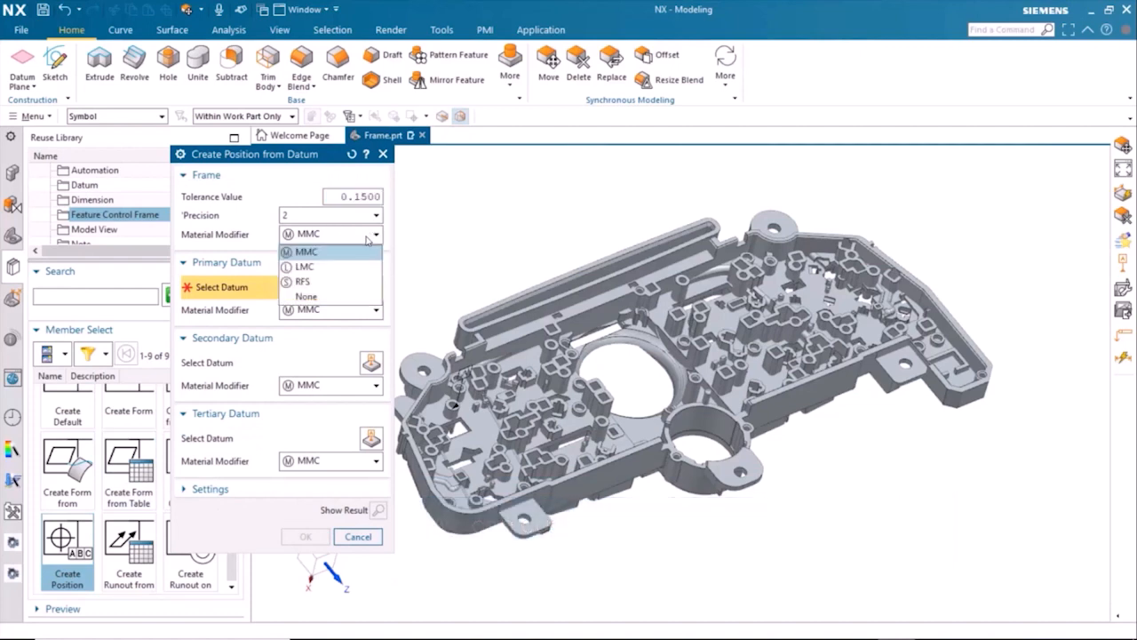
{"action": "left_click", "coordinate": [307, 300]}
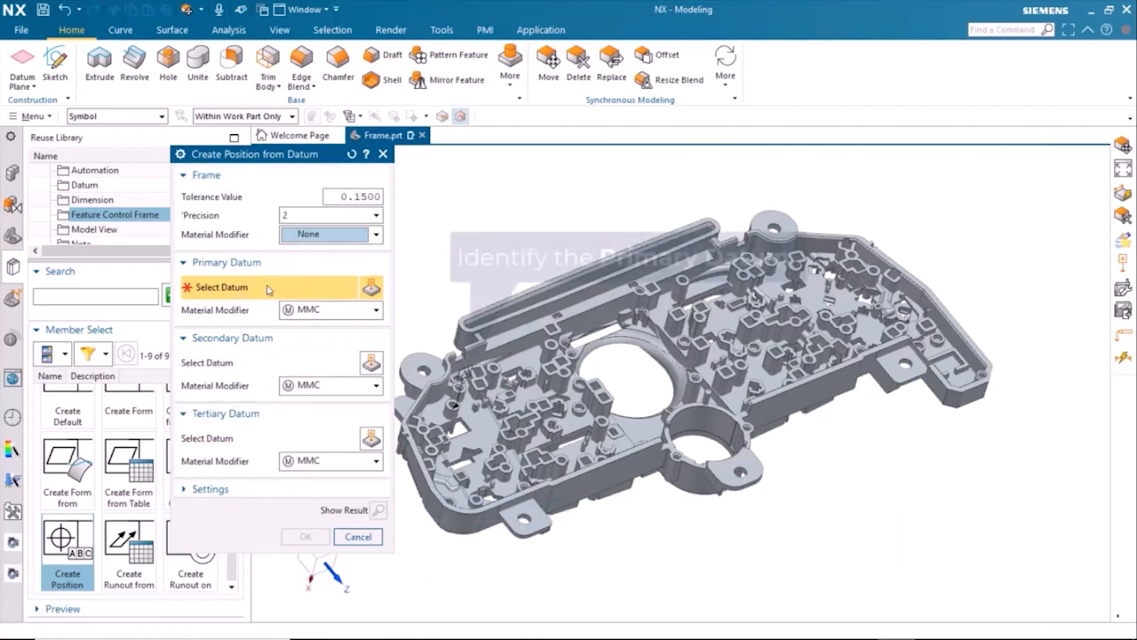
{"action": "left_click", "coordinate": [462, 372]}
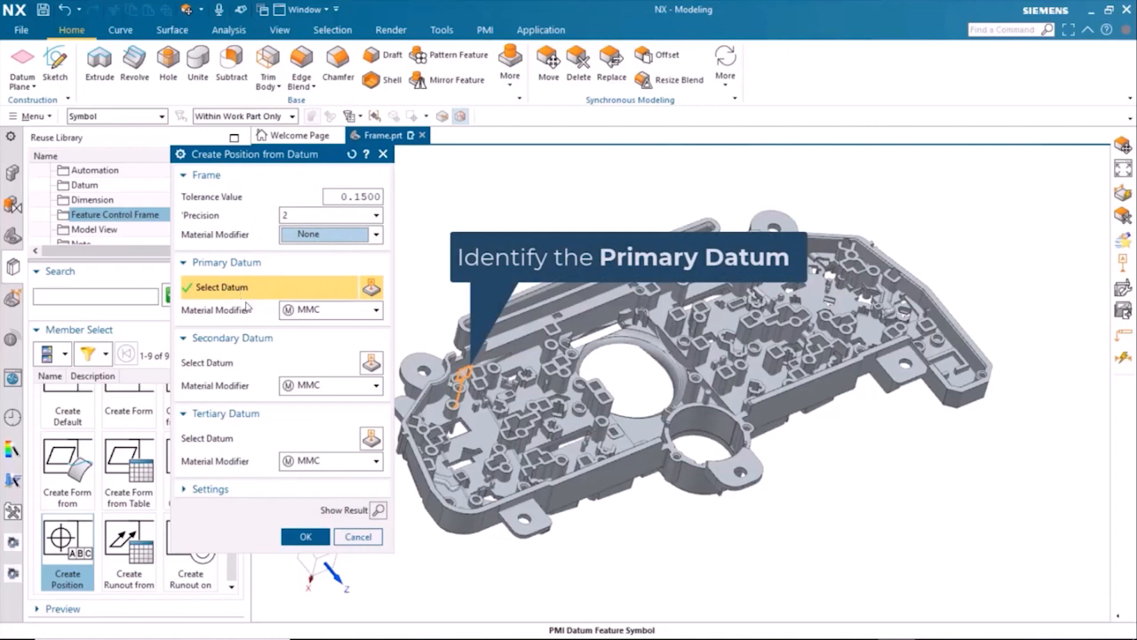
{"action": "left_click", "coordinate": [305, 536]}
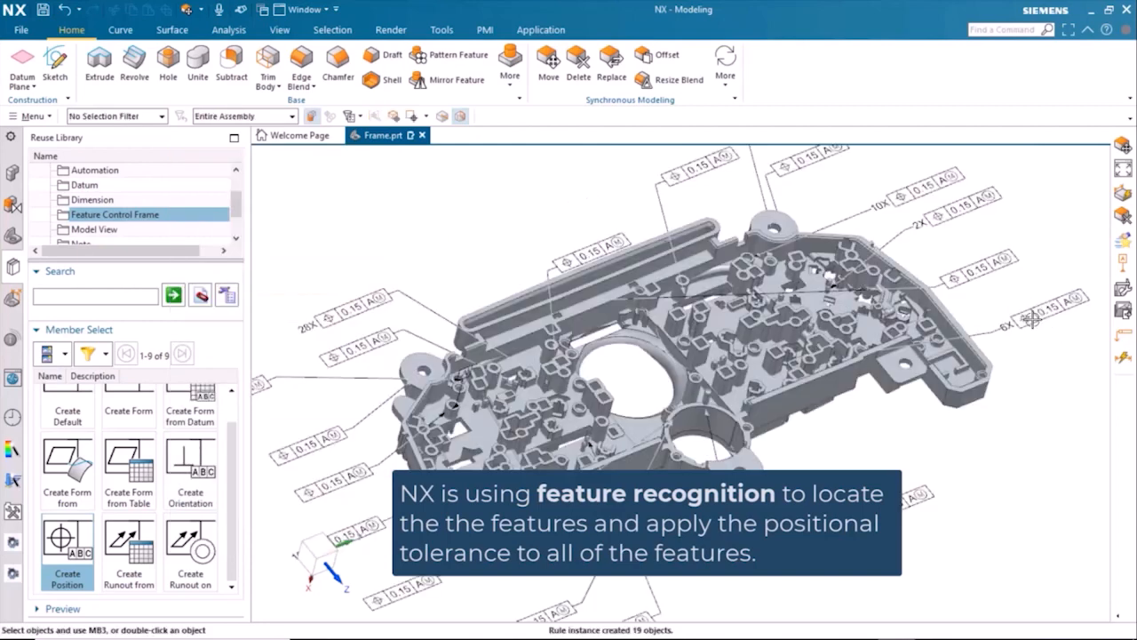
Step: Reposition the 6X position feature control frame into the clear space below its original place, beside the frame's end
{"action": "left_click", "coordinate": [1011, 402]}
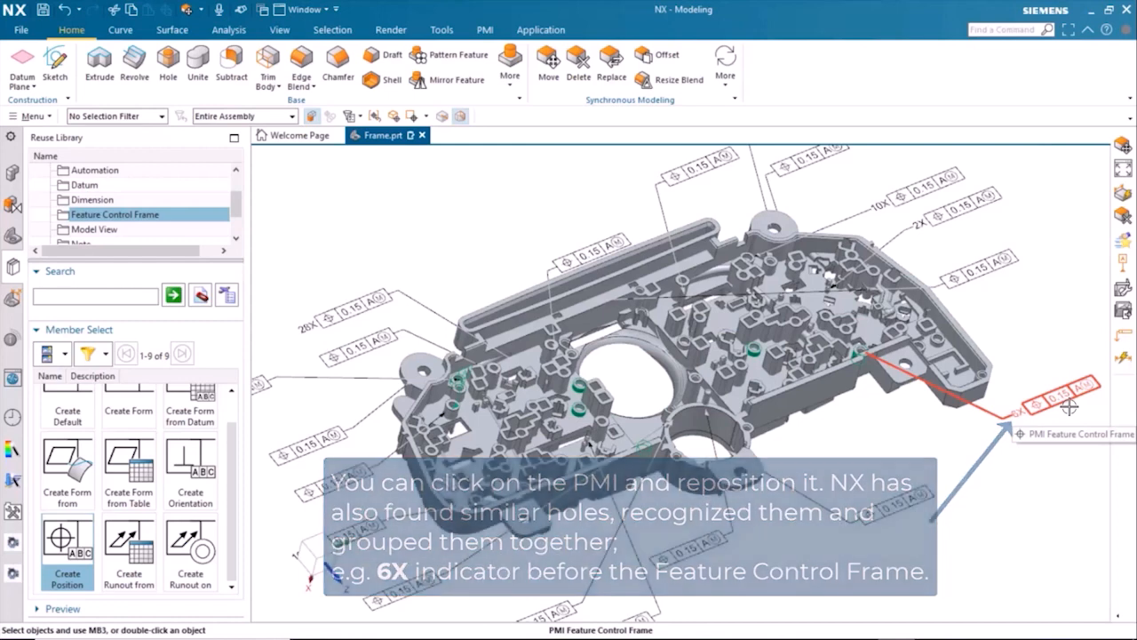
Step: Reposition two position feature control frames beside the smaller round opening into the clear space along the frame's edge
{"action": "left_click_drag", "start_coordinate": [1051, 414], "coordinate": [894, 501]}
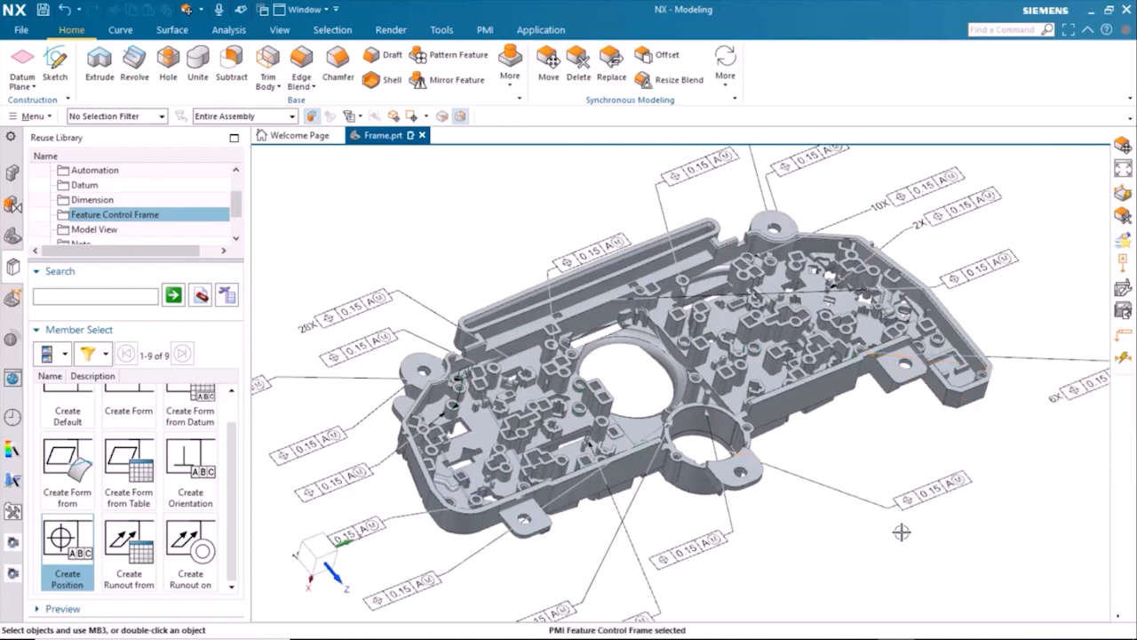
{"action": "left_click_drag", "start_coordinate": [726, 550], "coordinate": [866, 432]}
Step: Review the dependencies of the Create Position from Datum rule in the MBD Navigator and set its tolerance value to 0.200
{"action": "left_click", "coordinate": [12, 297]}
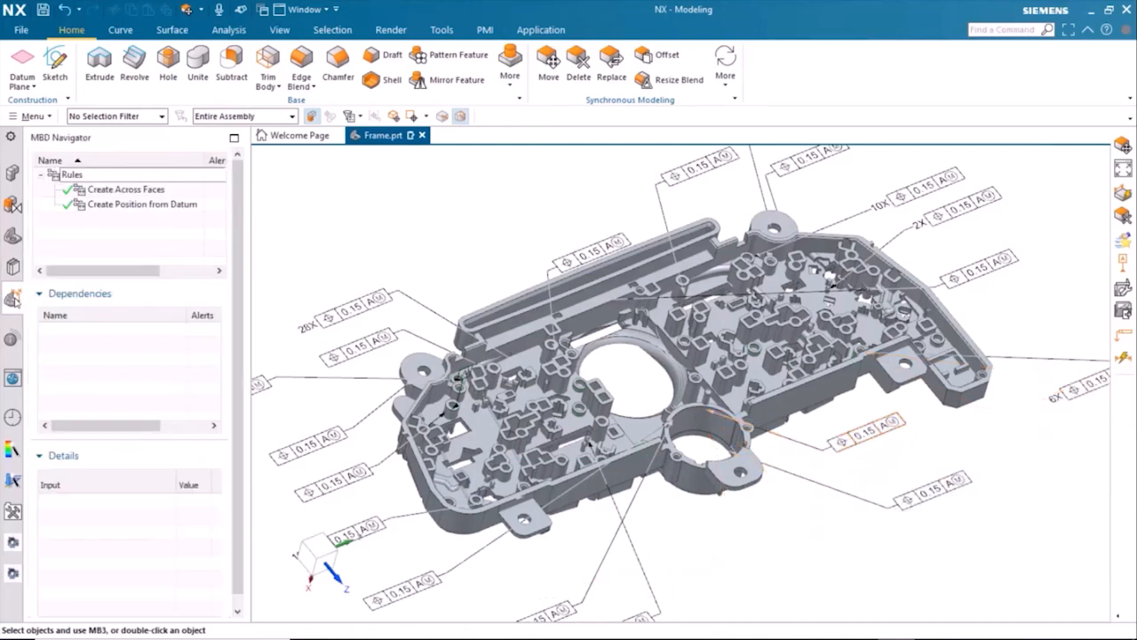
{"action": "left_click", "coordinate": [96, 205]}
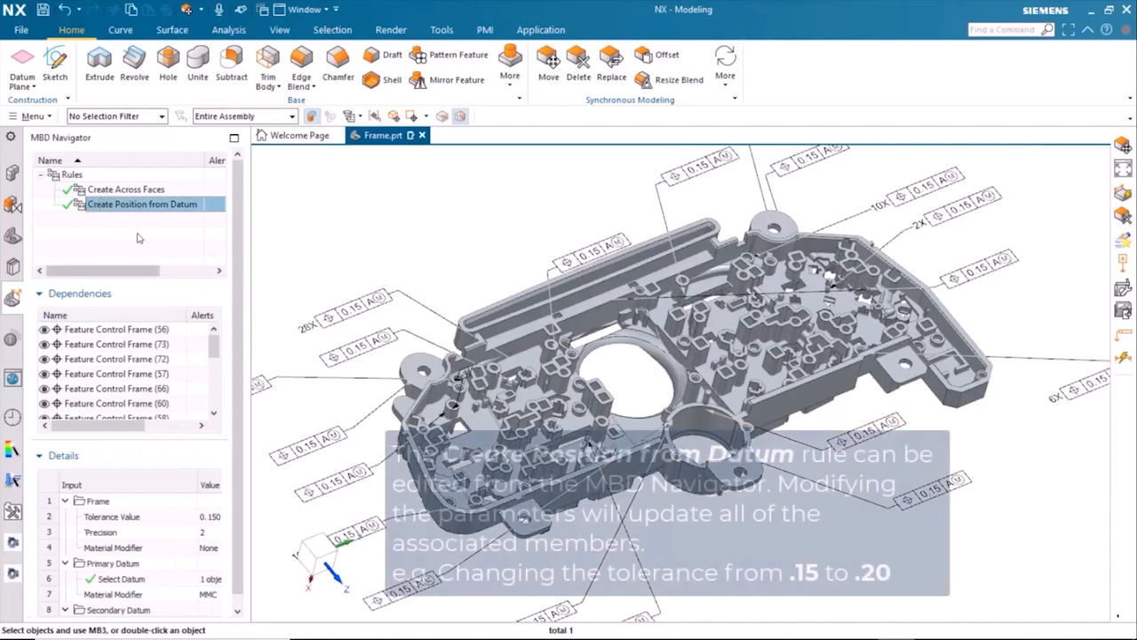
{"action": "scroll", "coordinate": [127, 406], "scroll_direction": "down", "scroll_amount": 3}
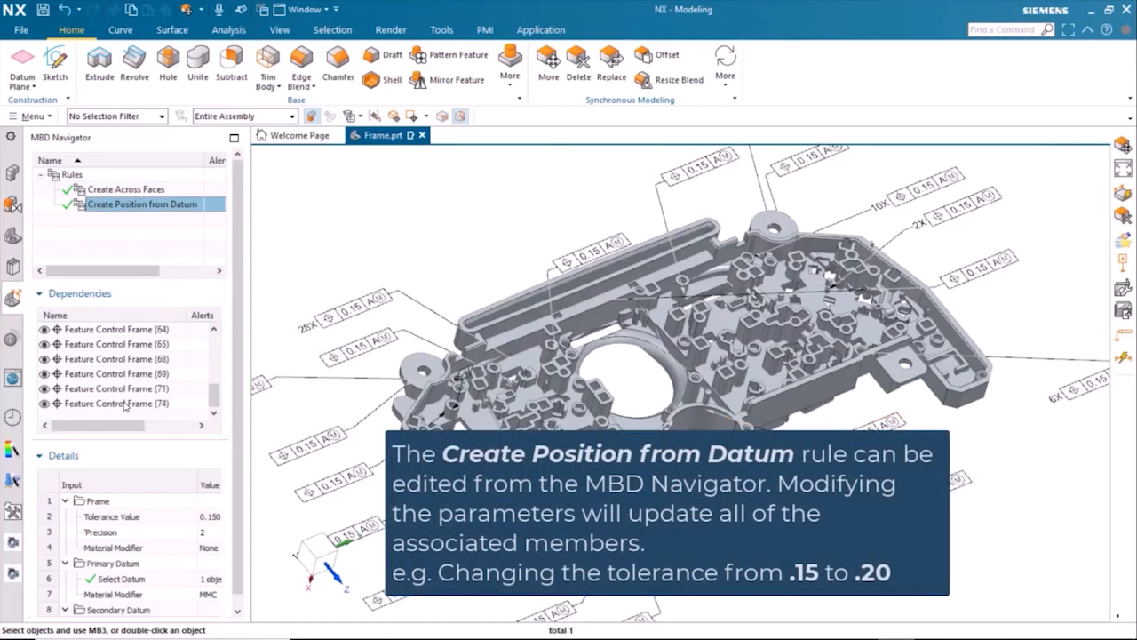
{"action": "scroll", "coordinate": [127, 405], "scroll_direction": "up", "scroll_amount": 3}
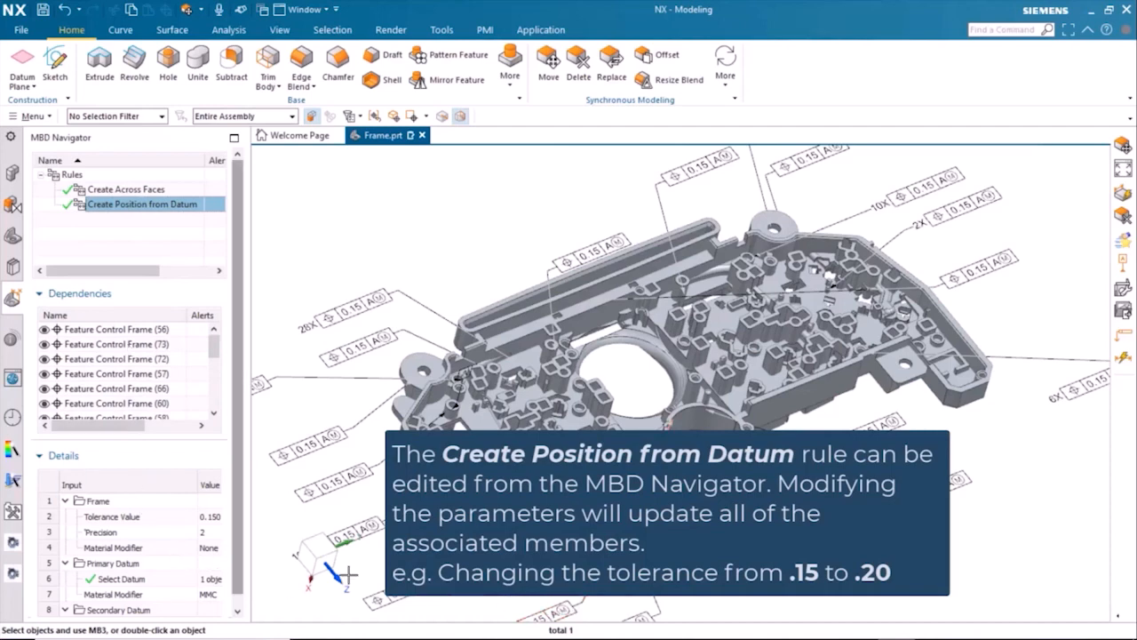
{"action": "double_click", "coordinate": [212, 518]}
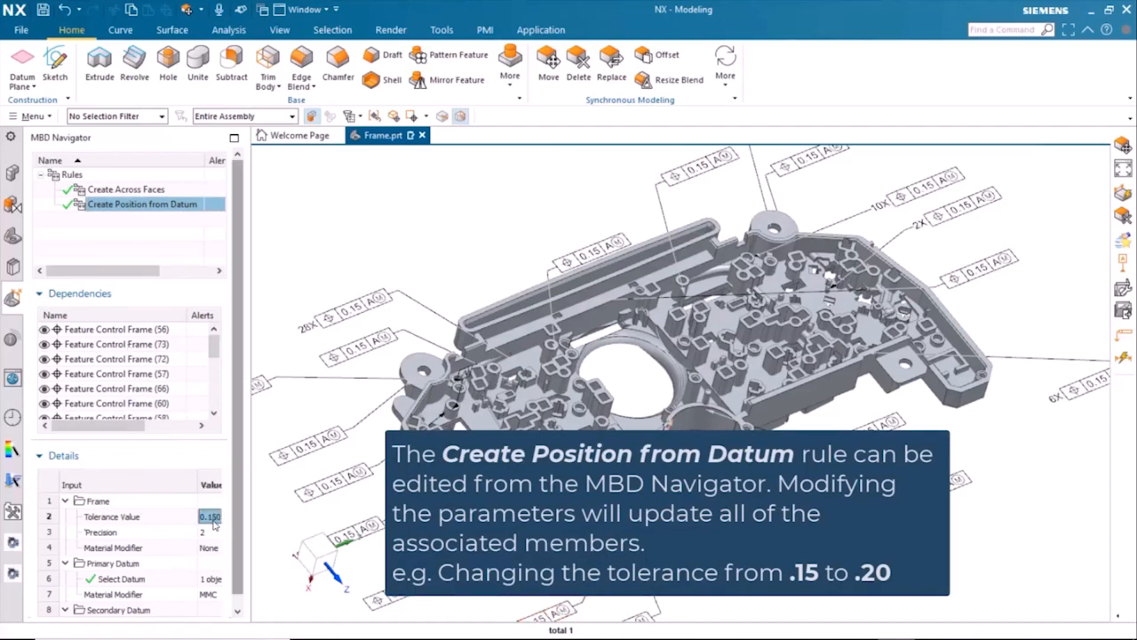
{"action": "double_click", "coordinate": [213, 521]}
{"action": "left_click", "coordinate": [218, 518]}
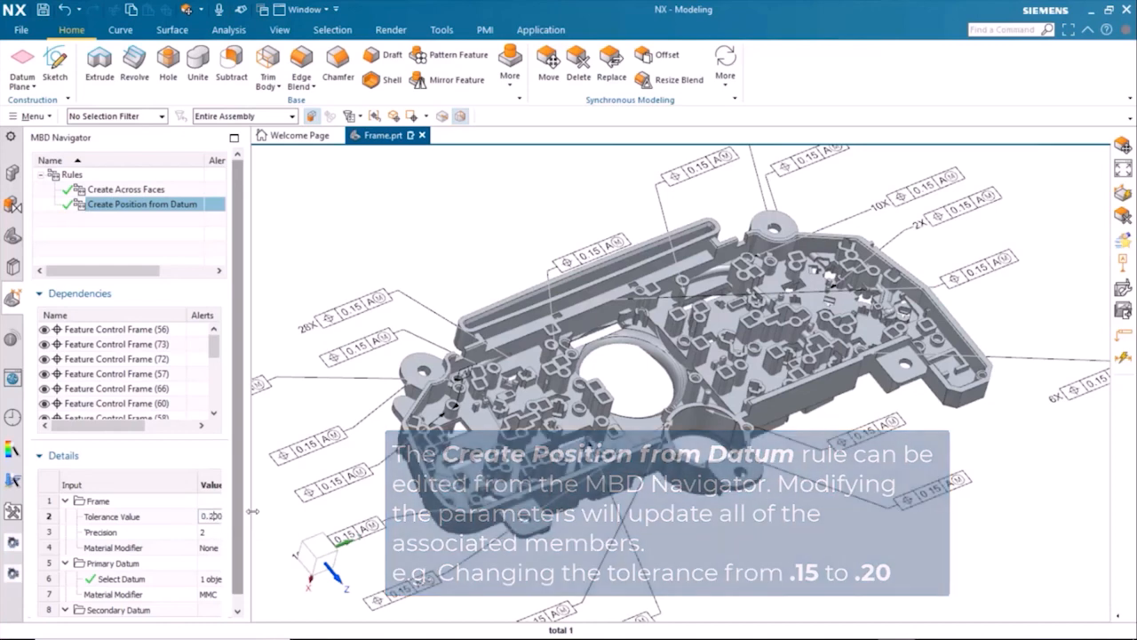
{"action": "key", "text": "Return"}
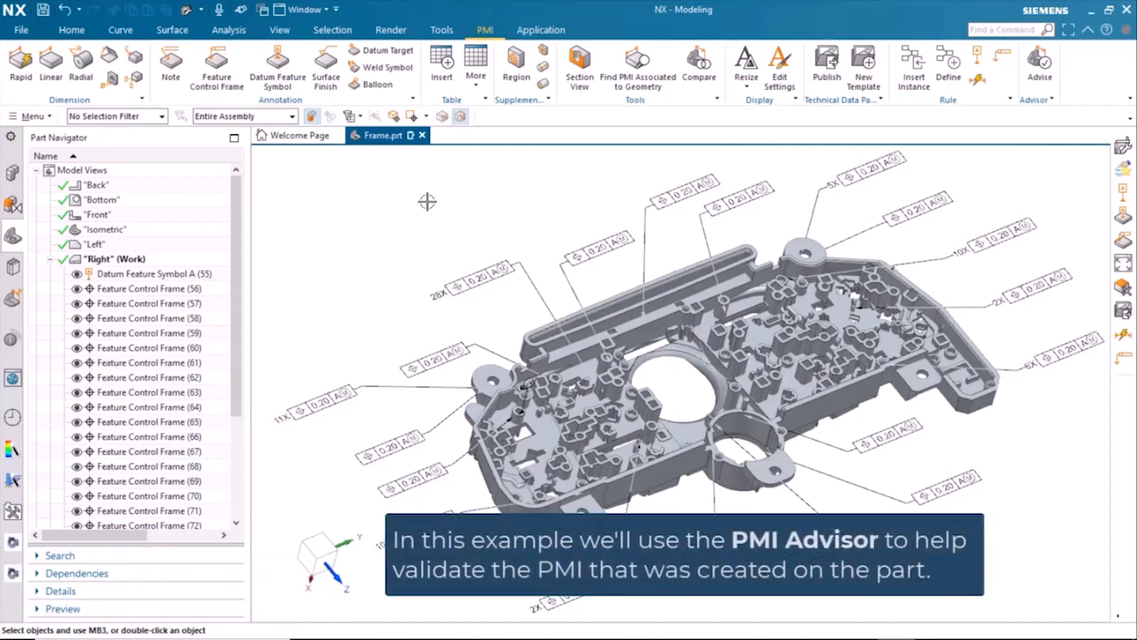
Step: Open the PMI Advisor configuration and keep the checking mode at Advise and the active standard at ISO
{"action": "left_click", "coordinate": [49, 117]}
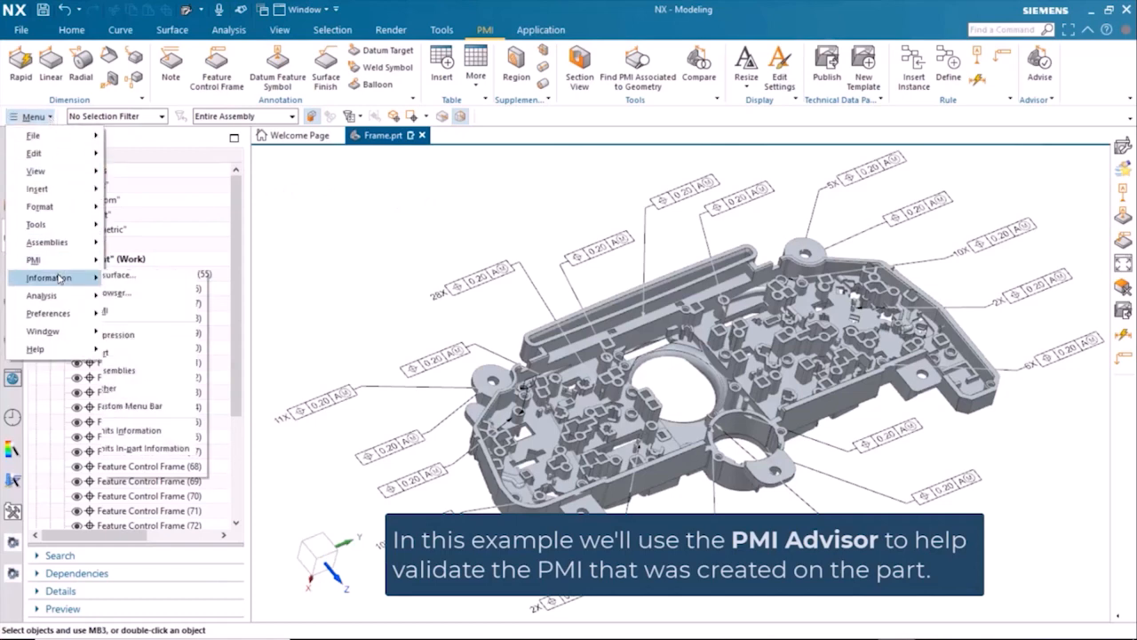
{"action": "mouse_move", "coordinate": [66, 265]}
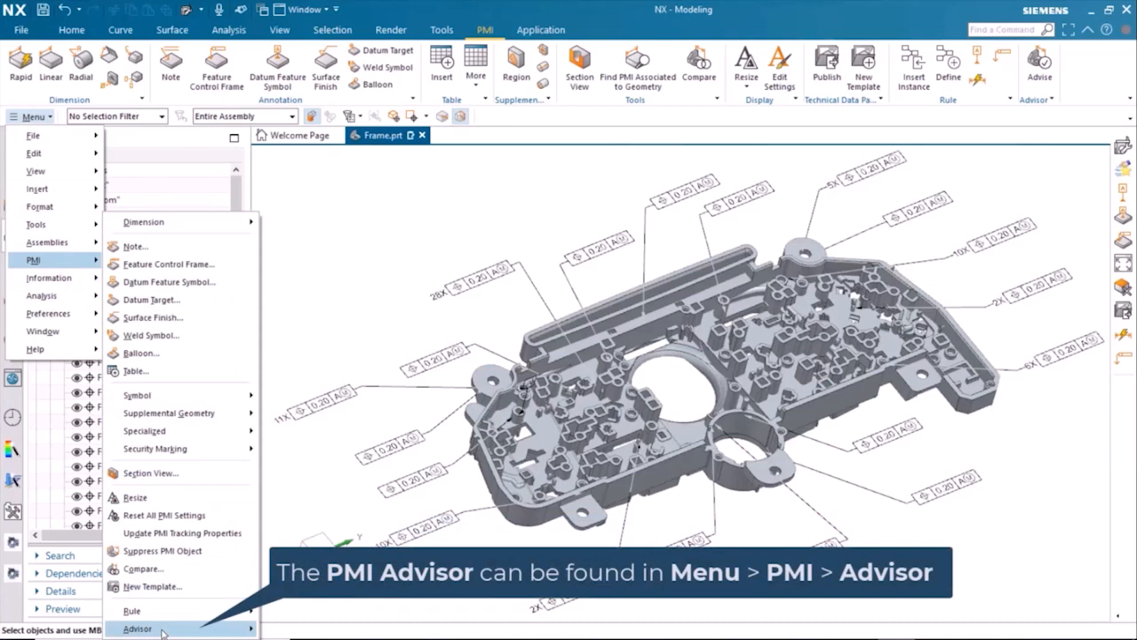
{"action": "mouse_move", "coordinate": [162, 632]}
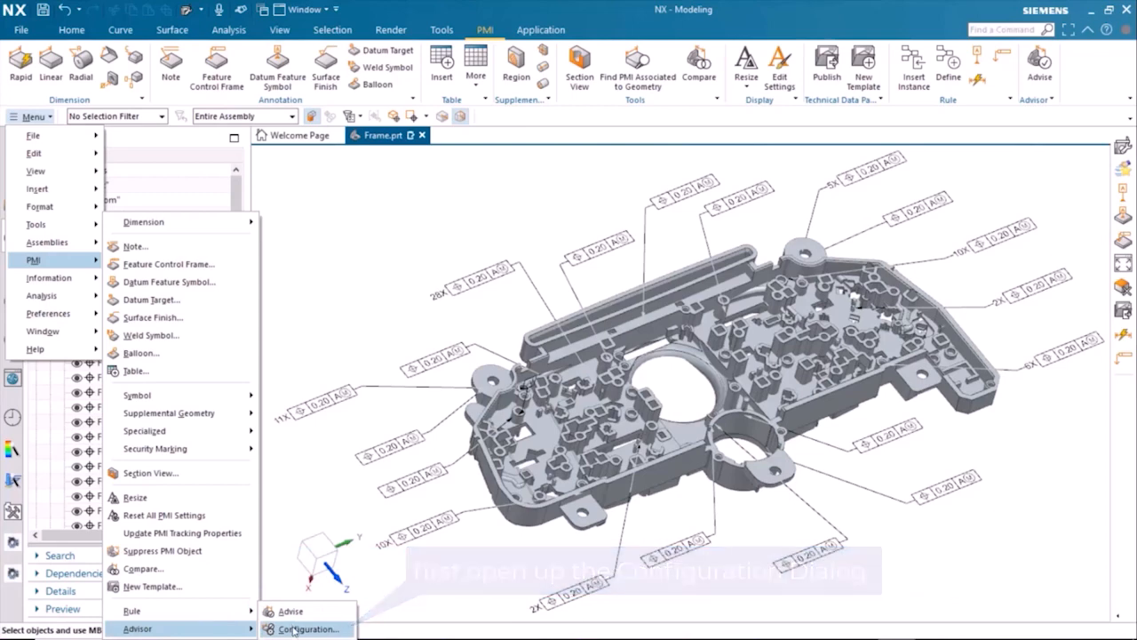
{"action": "left_click", "coordinate": [294, 628]}
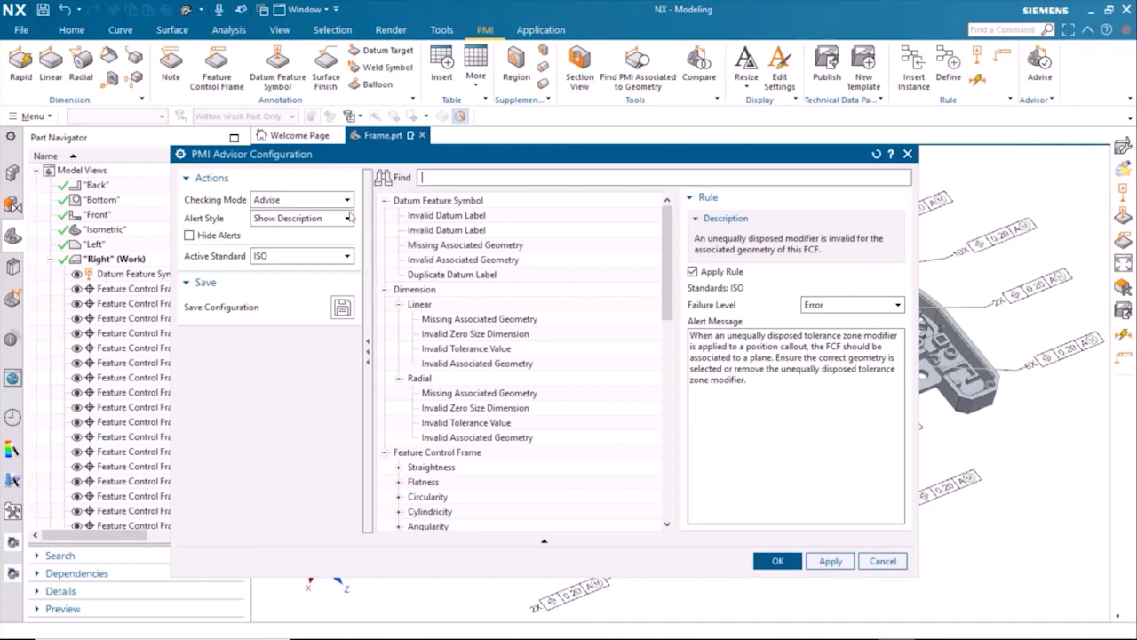
{"action": "left_click", "coordinate": [346, 201]}
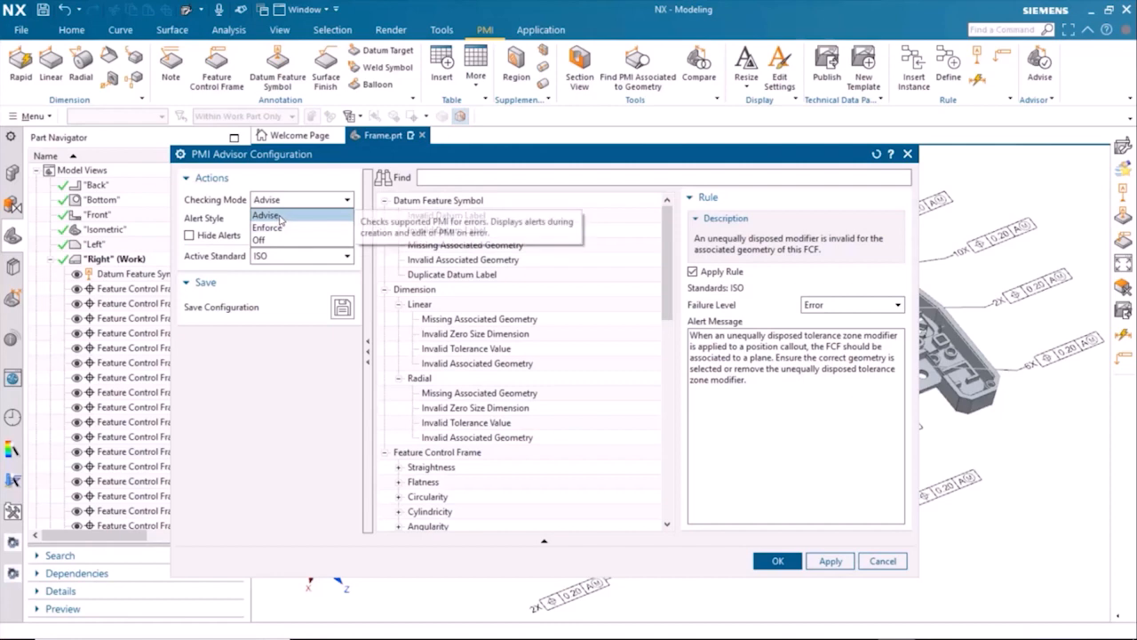
{"action": "left_click", "coordinate": [282, 215]}
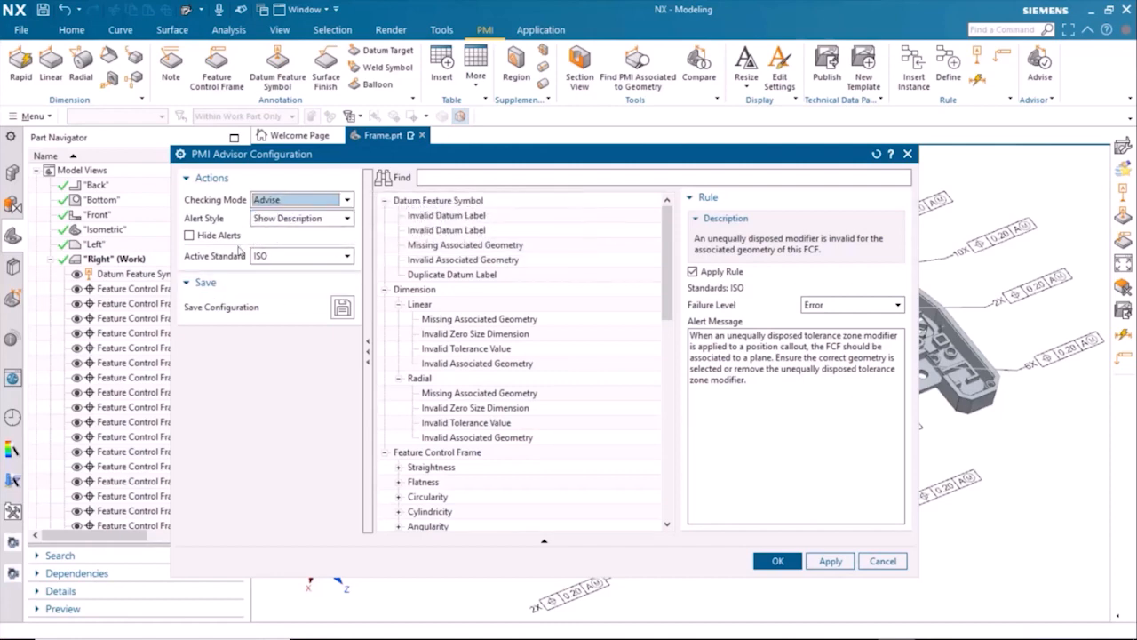
{"action": "left_click", "coordinate": [347, 256]}
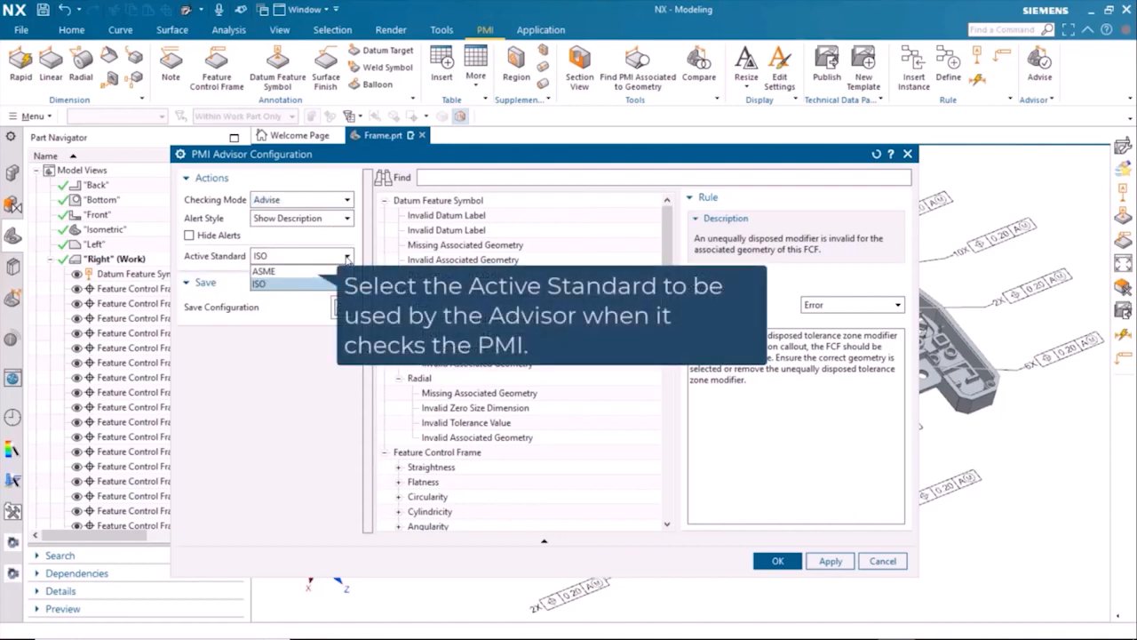
{"action": "left_click", "coordinate": [302, 332]}
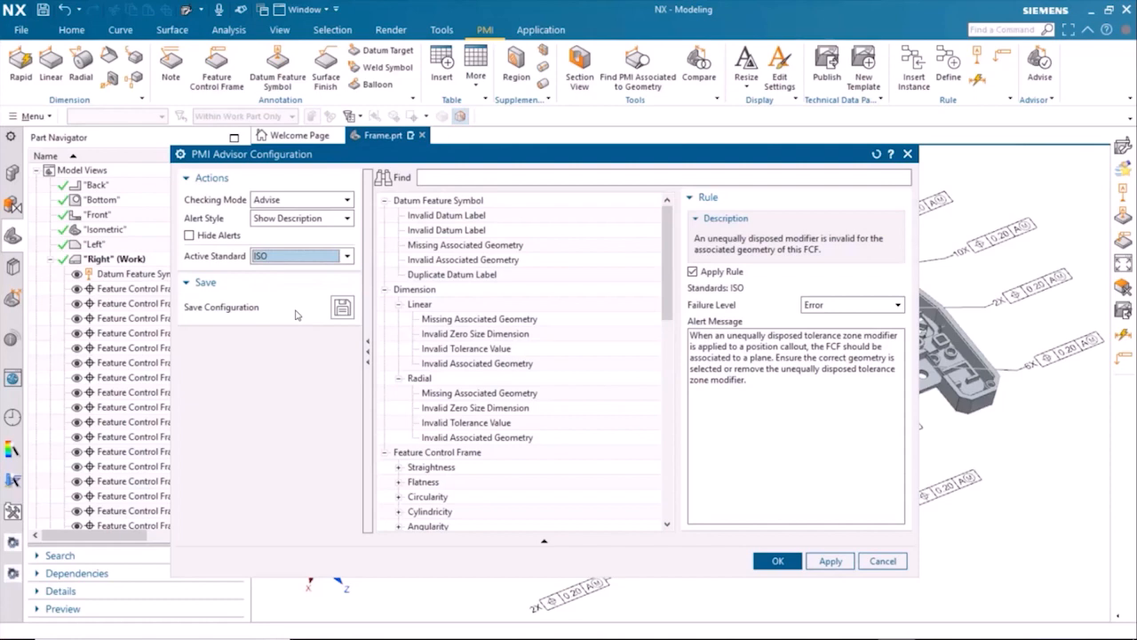
Step: Examine the advisor's checking rules for datum feature symbols, linear dimensions and straightness feature control frames
{"action": "left_click", "coordinate": [385, 289]}
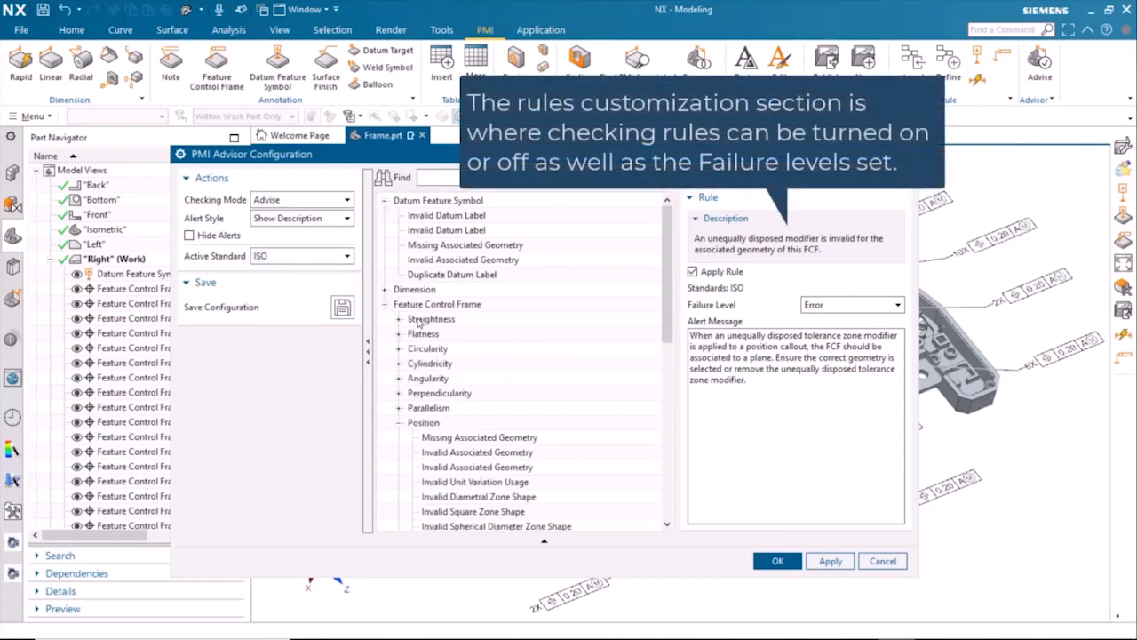
{"action": "left_click", "coordinate": [429, 216]}
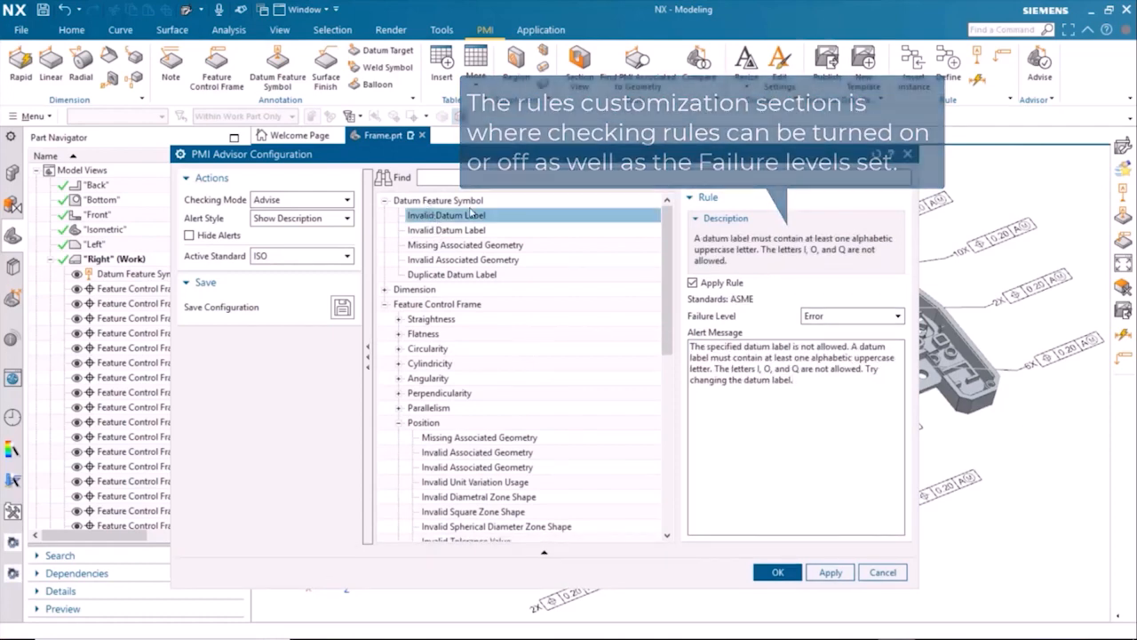
{"action": "left_click", "coordinate": [455, 230]}
{"action": "left_click", "coordinate": [456, 244]}
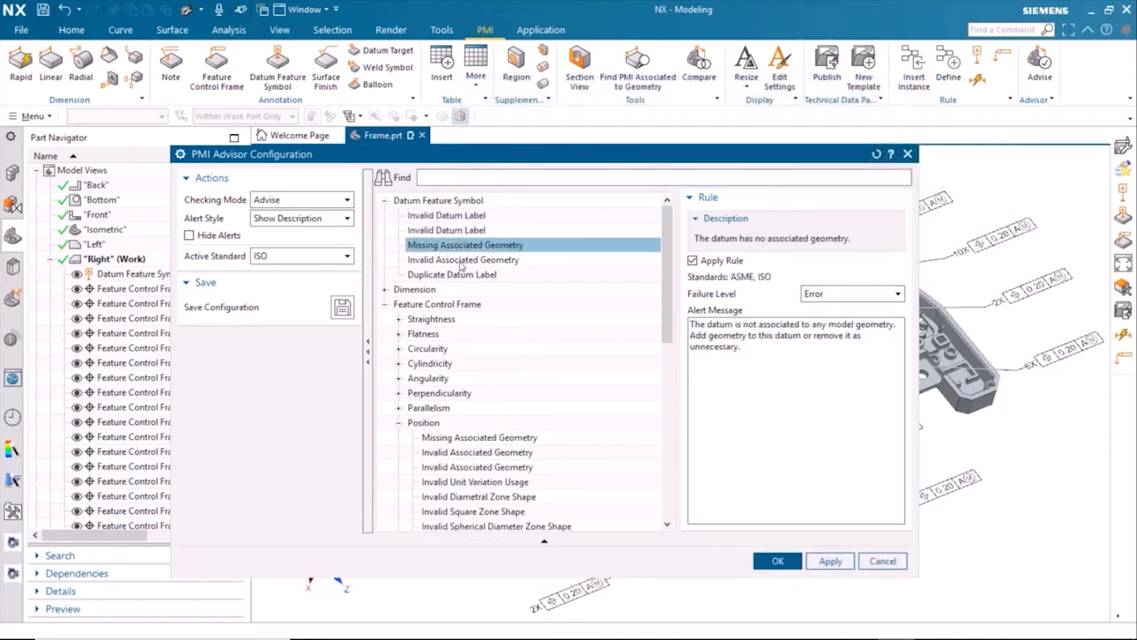
{"action": "left_click", "coordinate": [462, 260]}
{"action": "left_click", "coordinate": [461, 288]}
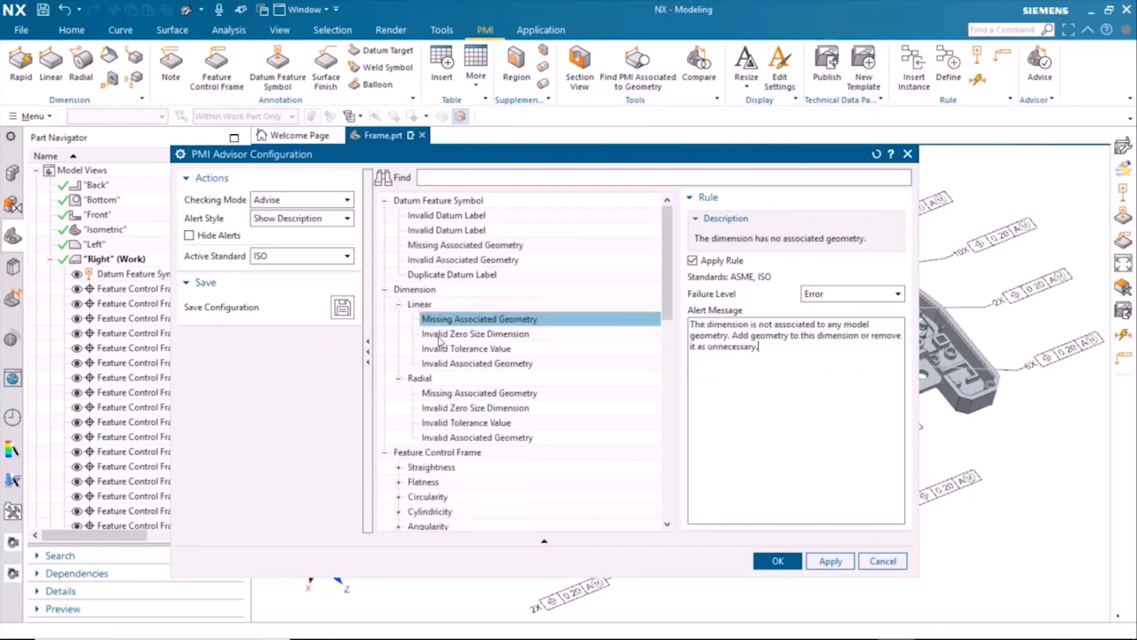
{"action": "scroll", "coordinate": [449, 391], "scroll_direction": "down", "scroll_amount": 4}
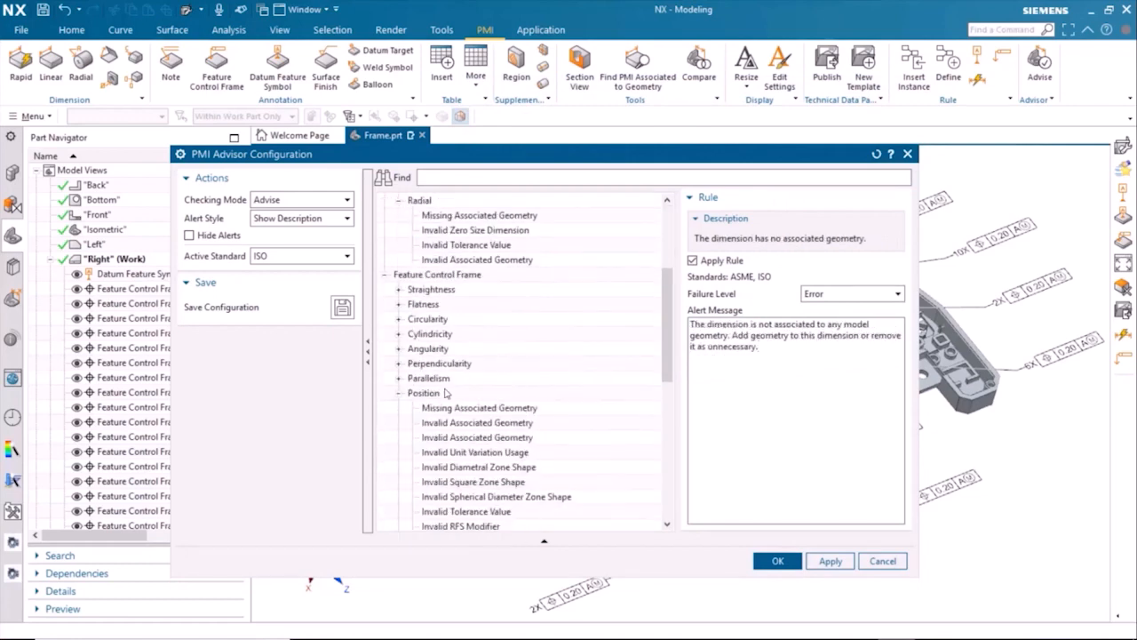
{"action": "left_click", "coordinate": [400, 289]}
{"action": "left_click", "coordinate": [453, 320]}
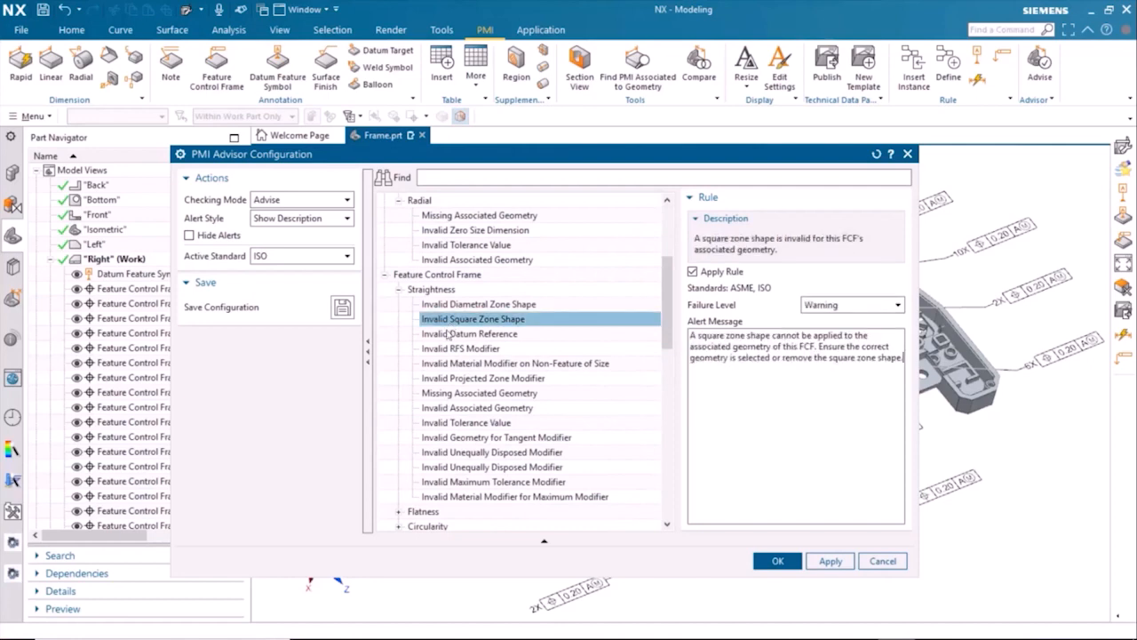
{"action": "left_click", "coordinate": [457, 335]}
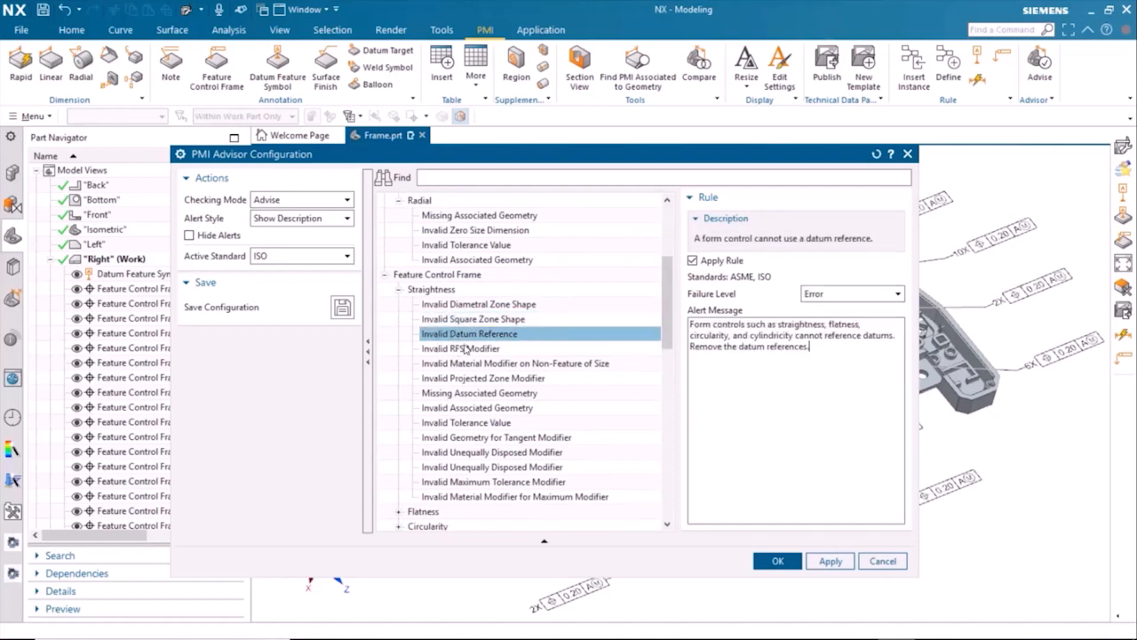
{"action": "left_click", "coordinate": [463, 348]}
{"action": "left_click", "coordinate": [465, 378]}
Step: Switch the straightness Missing Associated Geometry rule off and on again, keep its failure level at Error, and accept the configuration
{"action": "left_click", "coordinate": [460, 395]}
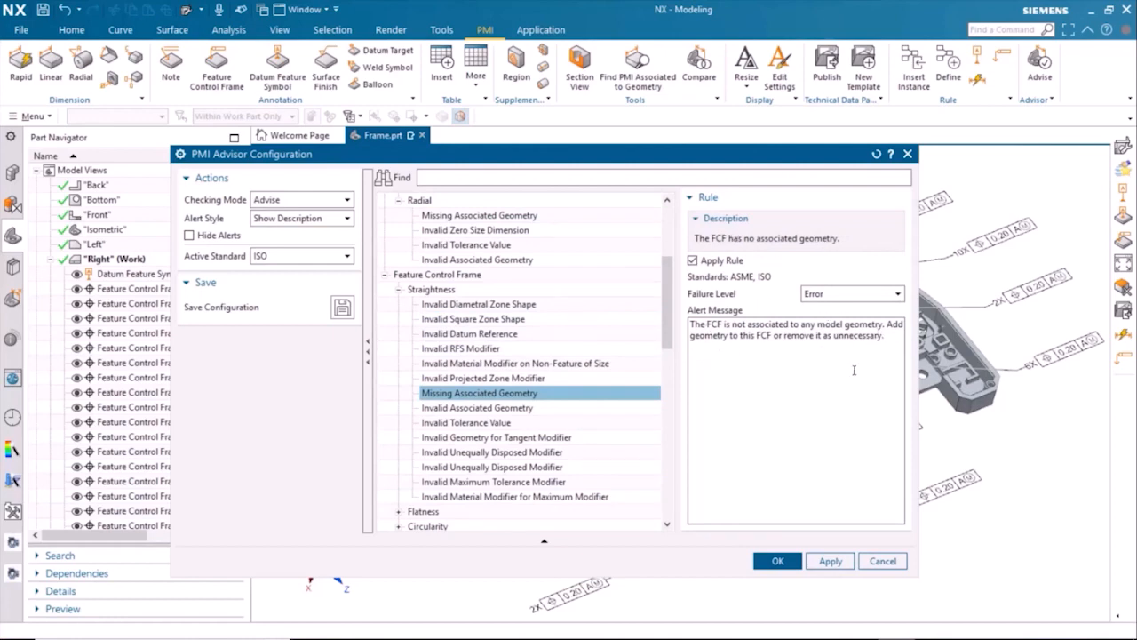
{"action": "left_click", "coordinate": [693, 261]}
{"action": "left_click", "coordinate": [693, 260]}
{"action": "left_click", "coordinate": [880, 294]}
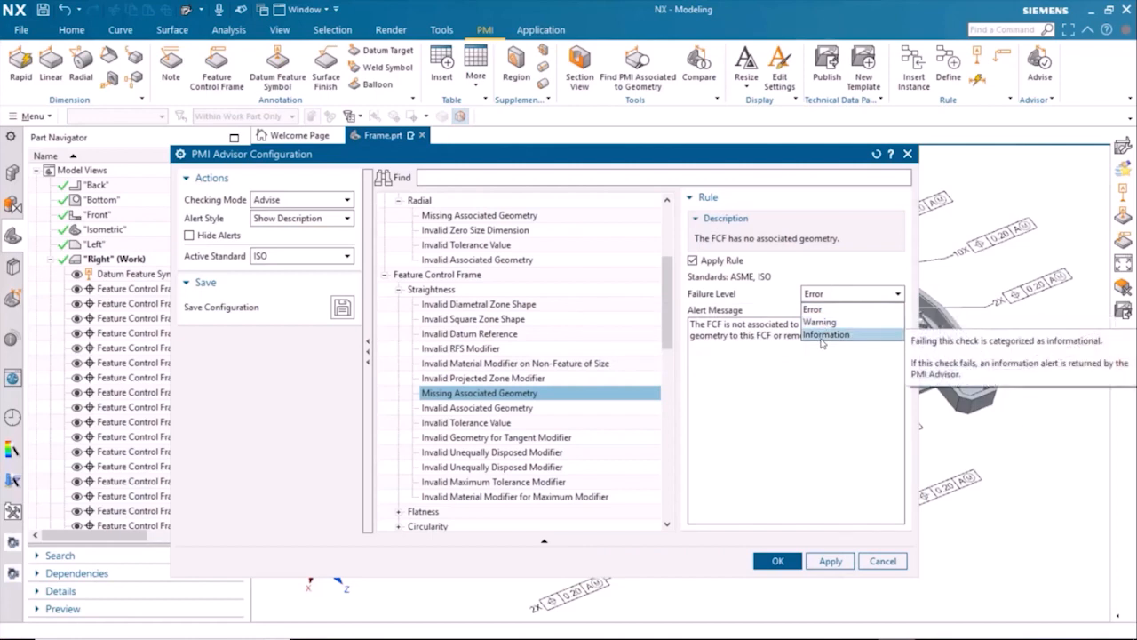
{"action": "left_click", "coordinate": [772, 387]}
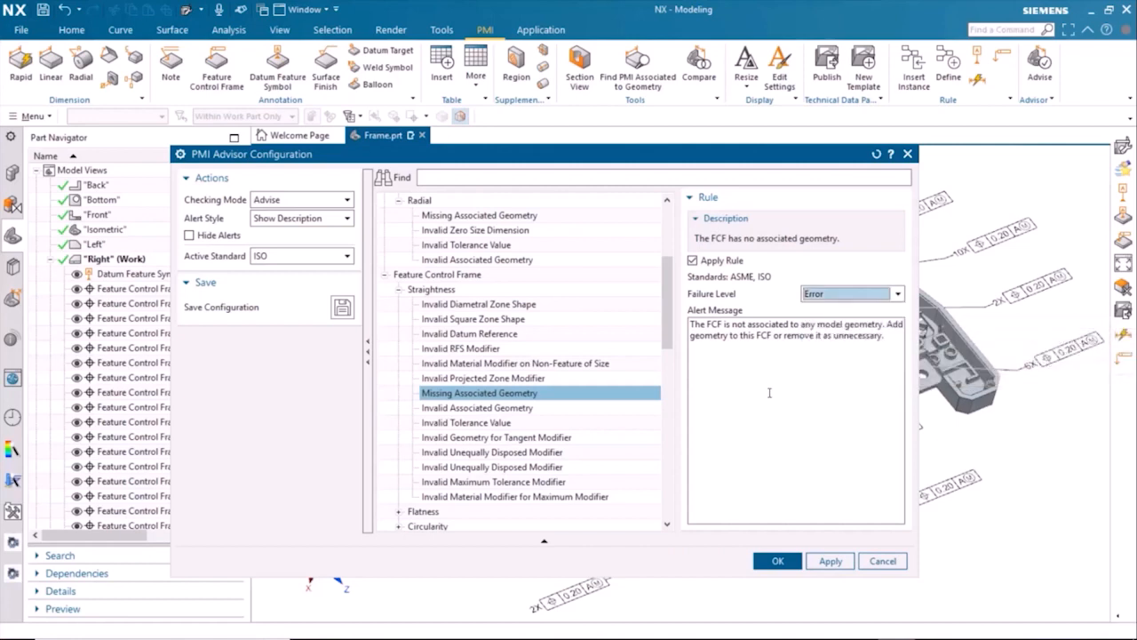
{"action": "left_click", "coordinate": [775, 560]}
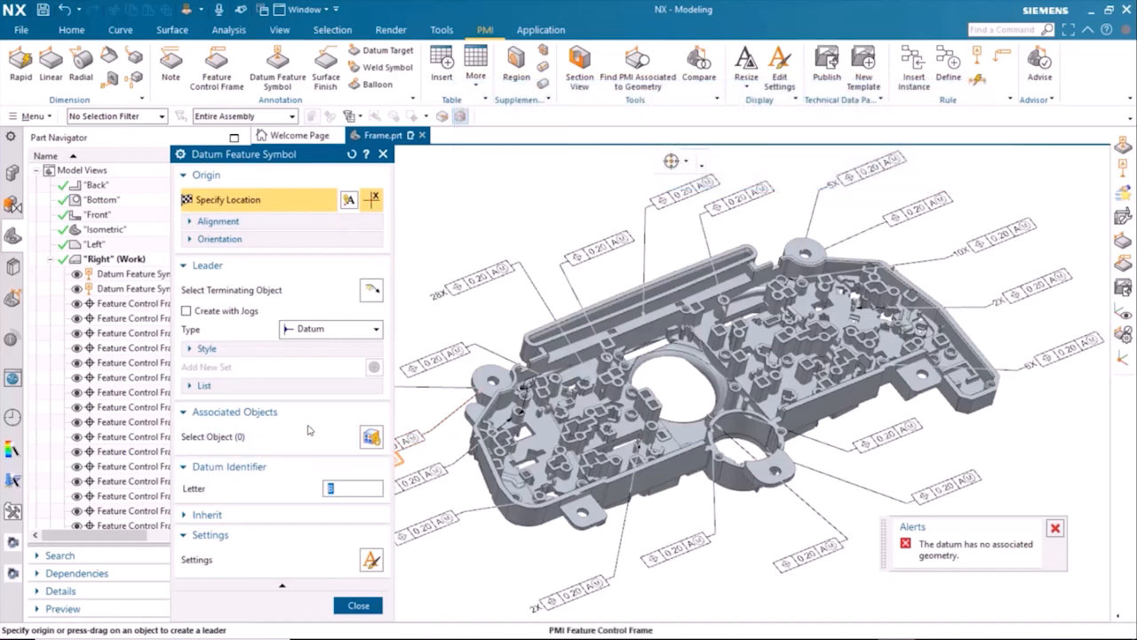
Step: Place a datum feature symbol with letter I on the edge of the tab beside the smaller round opening
{"action": "type", "text": "I"}
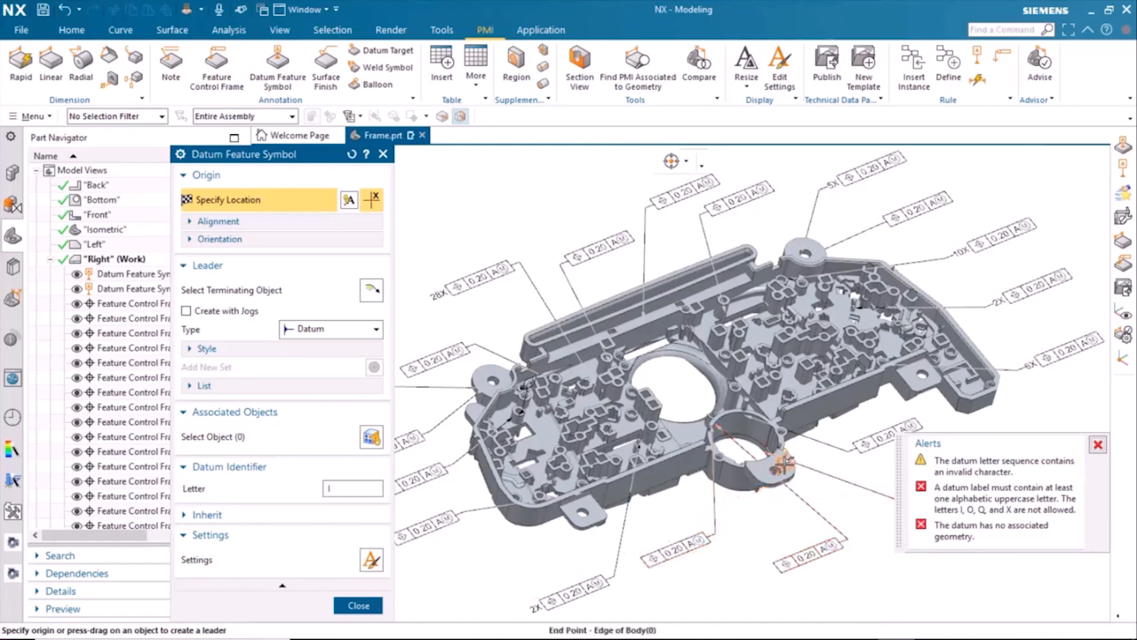
{"action": "left_click", "coordinate": [782, 468]}
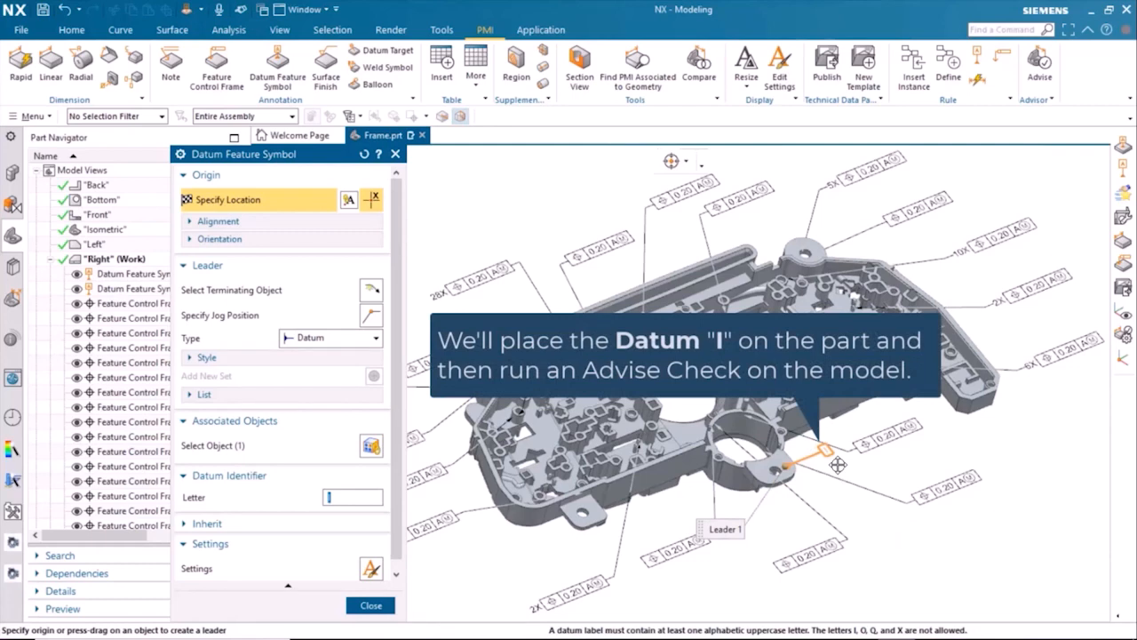
{"action": "left_click", "coordinate": [836, 462]}
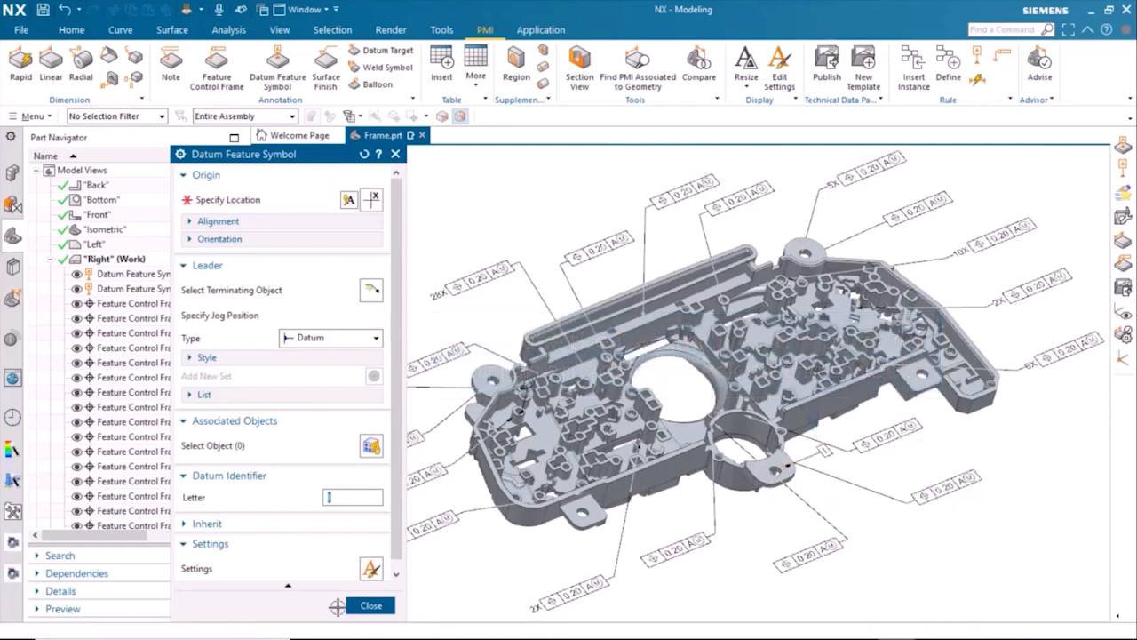
{"action": "left_click", "coordinate": [369, 605]}
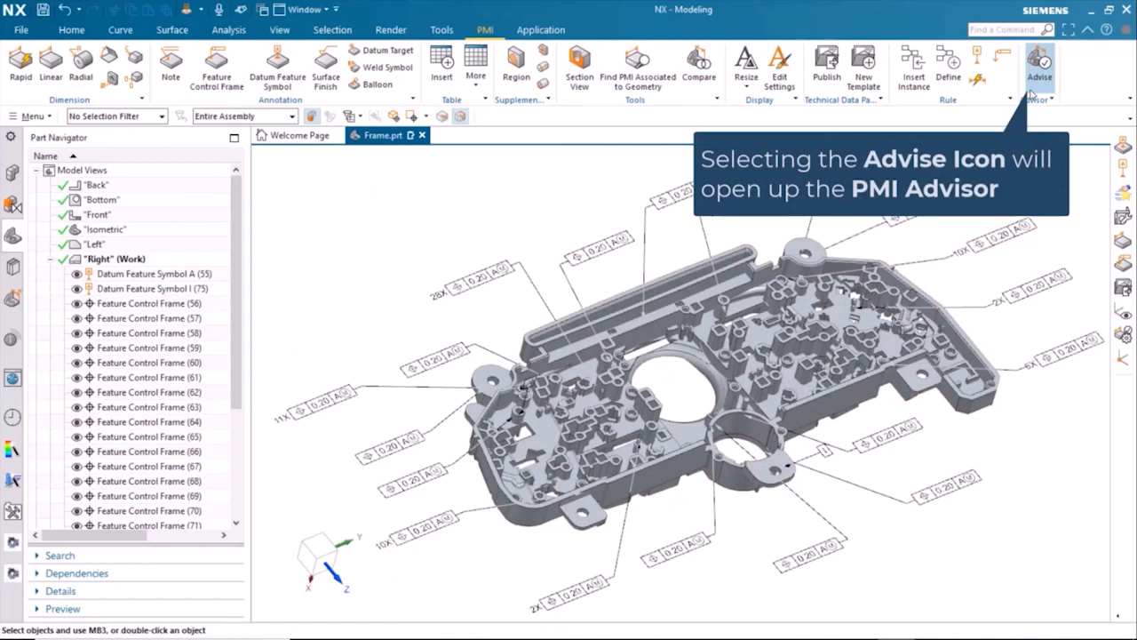
Step: Run a PMI Advisor check on the model and inspect the result for datum feature symbol A
{"action": "left_click", "coordinate": [1036, 82]}
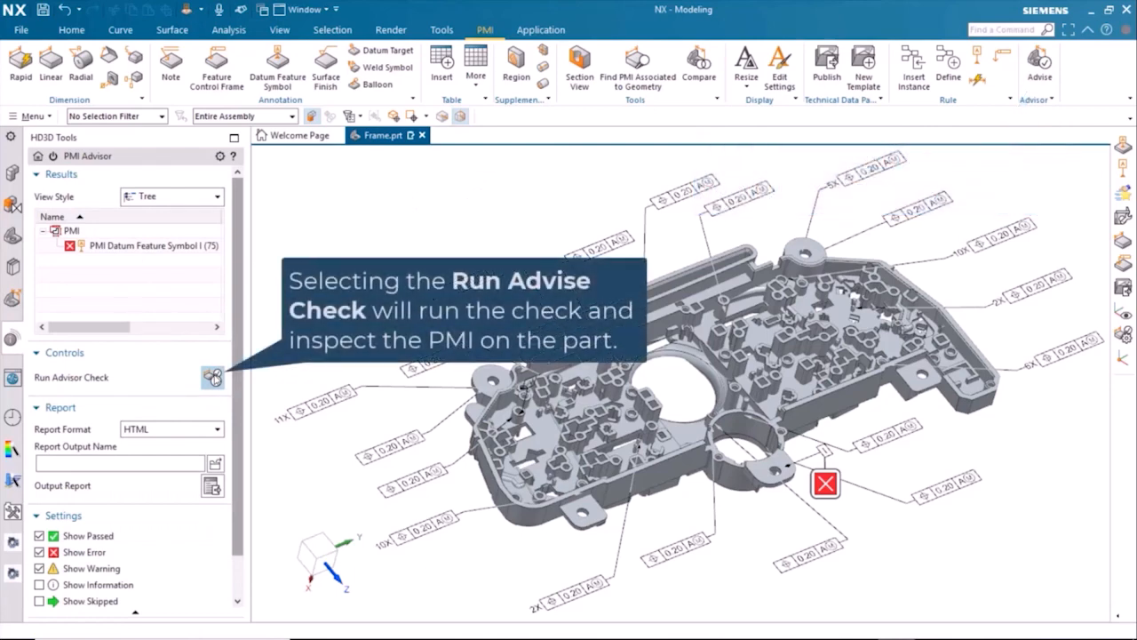
{"action": "left_click", "coordinate": [215, 379]}
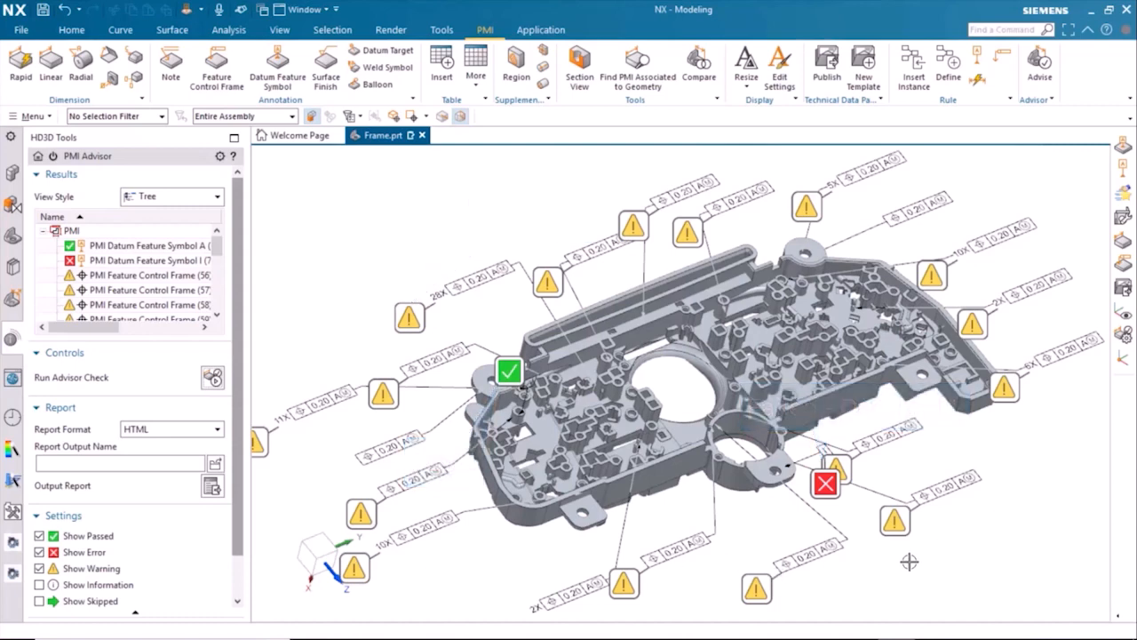
{"action": "mouse_move", "coordinate": [507, 374]}
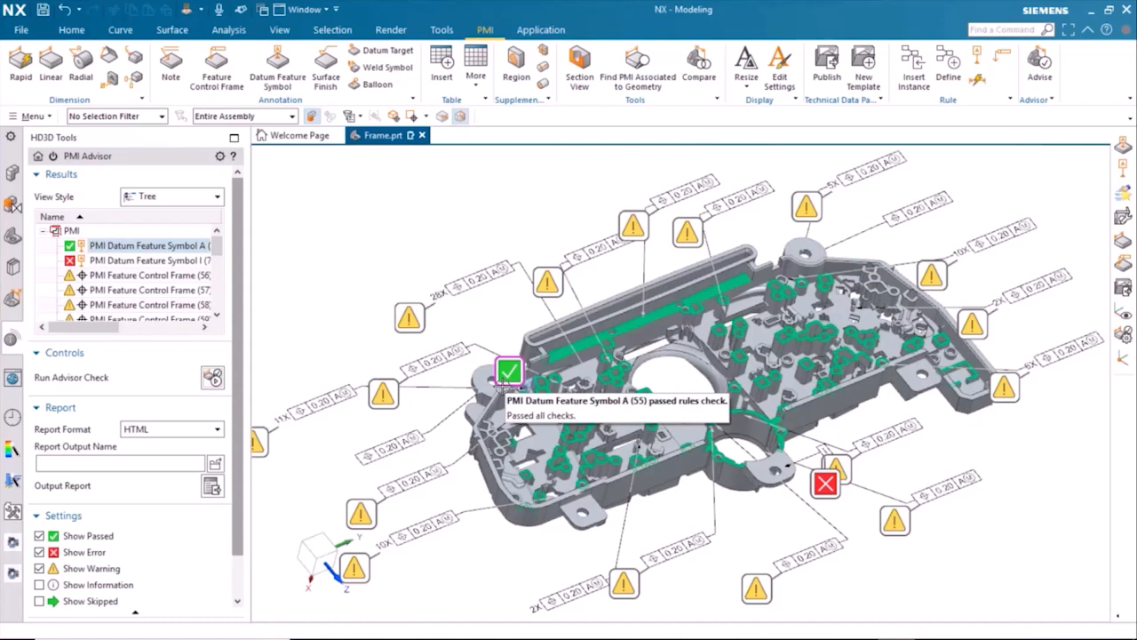
Step: Change the letter of the failing datum feature symbol I to B and rerun the PMI Advisor check
{"action": "mouse_move", "coordinate": [547, 281]}
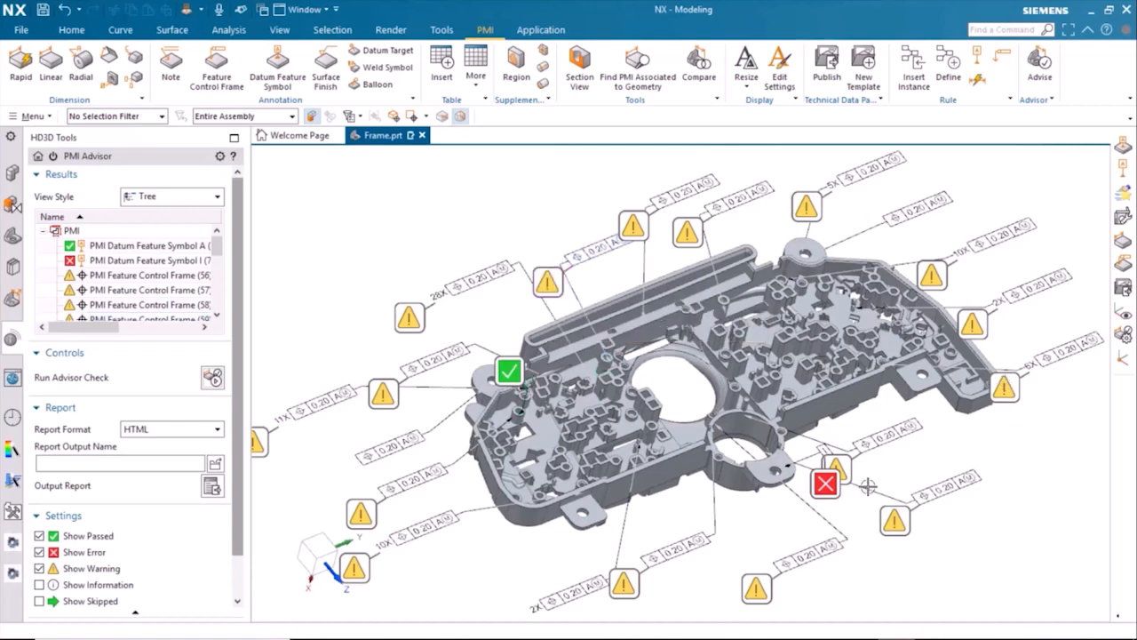
{"action": "mouse_move", "coordinate": [825, 484]}
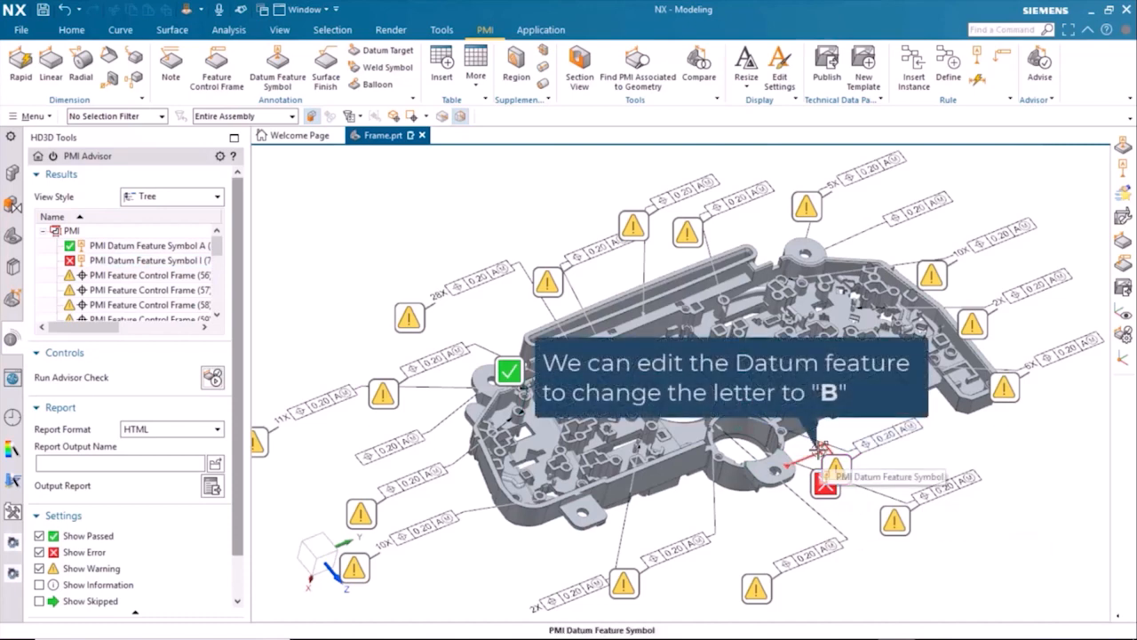
{"action": "double_click", "coordinate": [821, 449]}
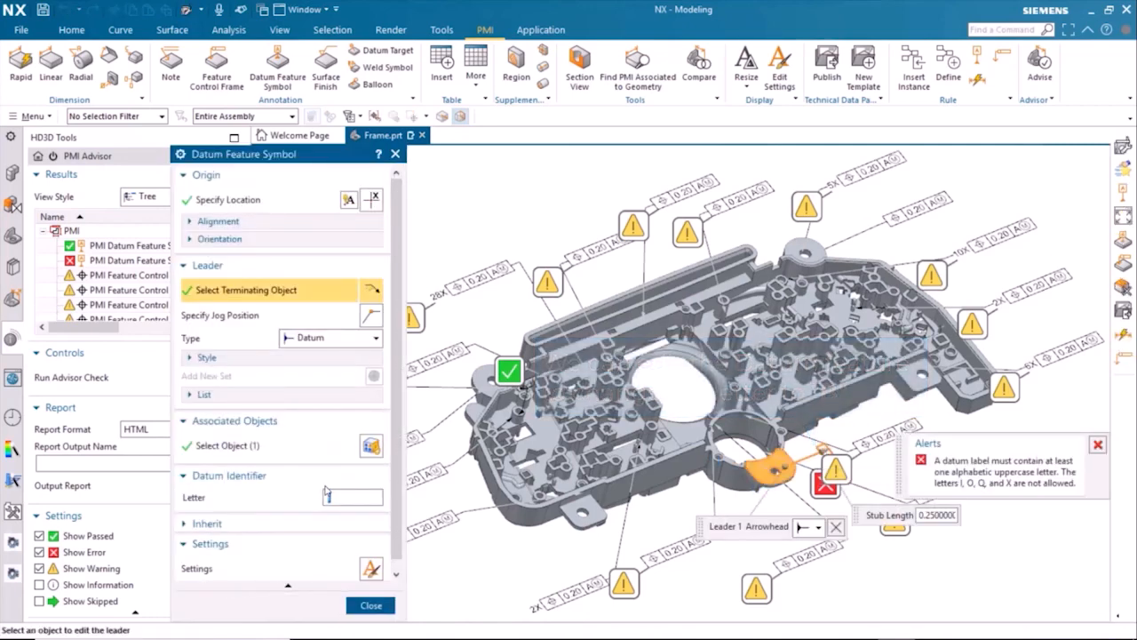
{"action": "left_click", "coordinate": [326, 496]}
{"action": "type", "text": "B"}
{"action": "left_click", "coordinate": [370, 605]}
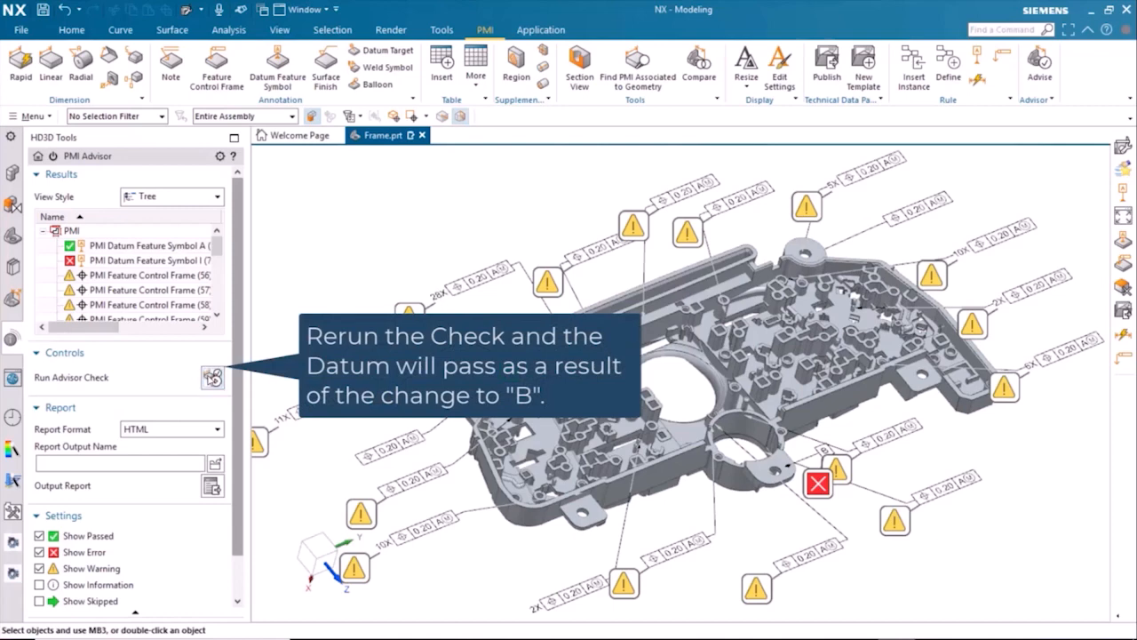
{"action": "left_click", "coordinate": [214, 377]}
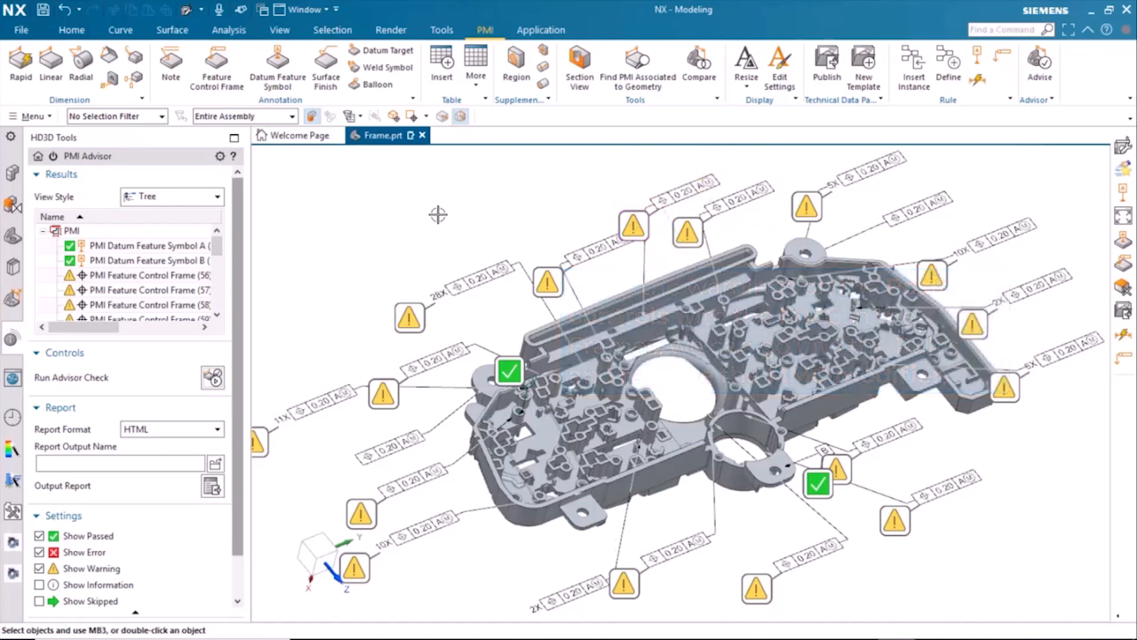
Step: Set the primary datum's material modifier to None in the Create Position from Datum rule and rerun the PMI Advisor check
{"action": "left_click", "coordinate": [12, 298]}
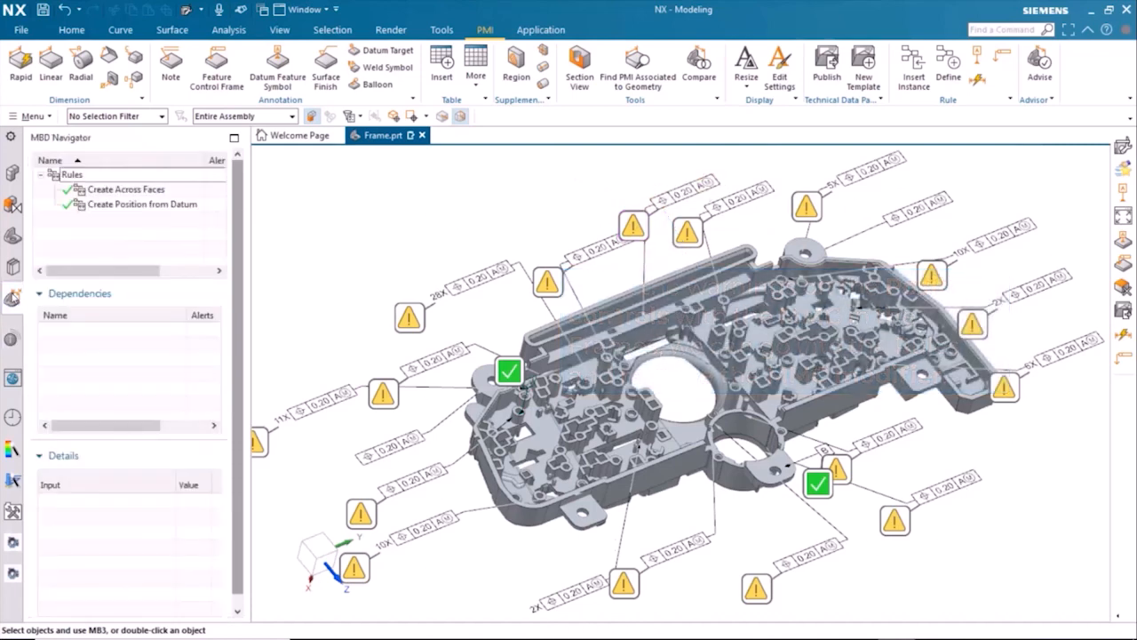
{"action": "left_click", "coordinate": [123, 206]}
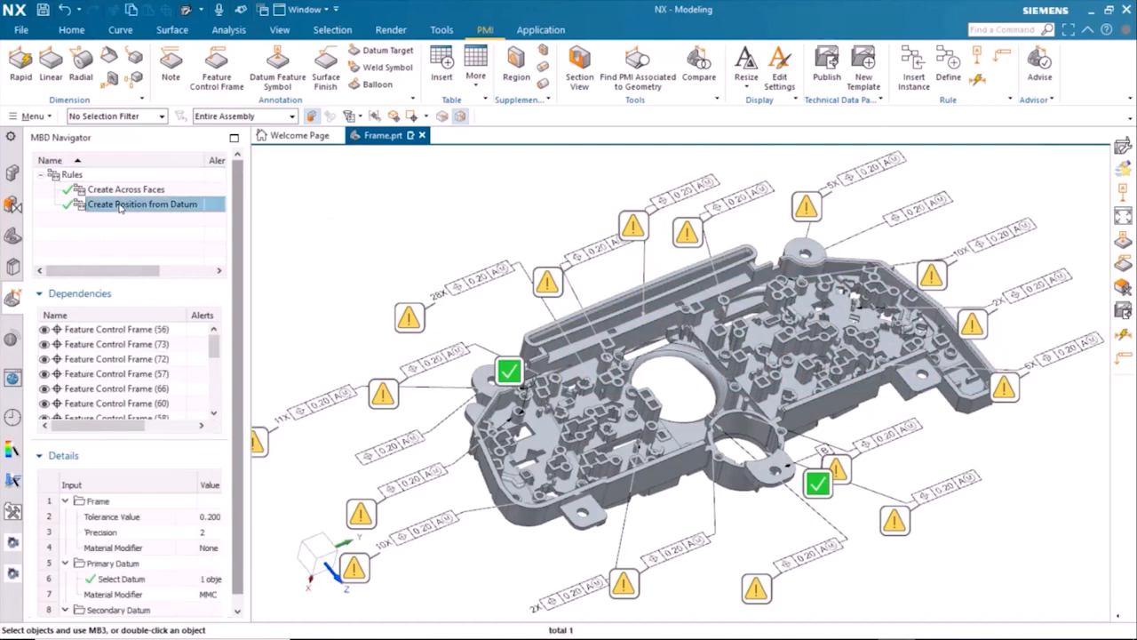
{"action": "left_click", "coordinate": [210, 597]}
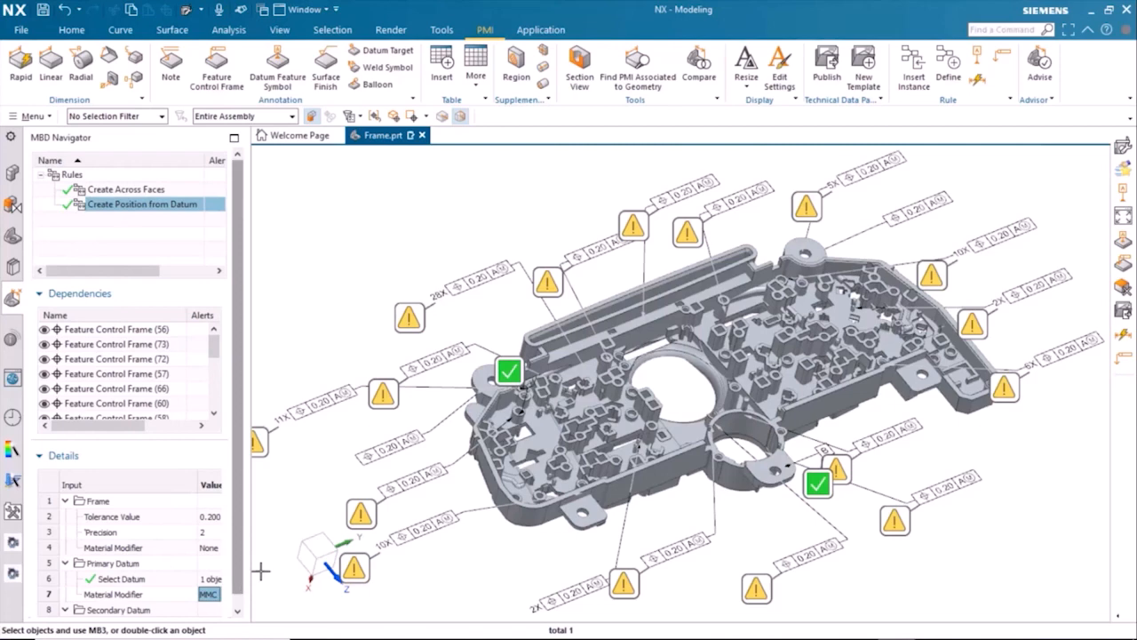
{"action": "left_click_drag", "start_coordinate": [252, 575], "coordinate": [264, 577]}
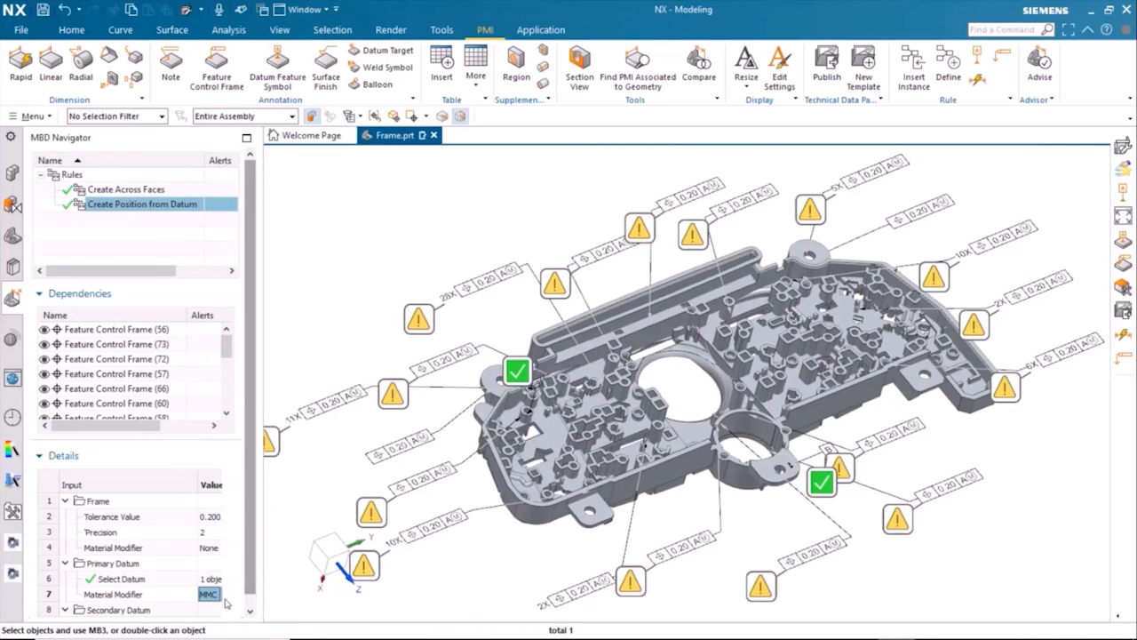
{"action": "left_click", "coordinate": [226, 594]}
{"action": "left_click", "coordinate": [216, 582]}
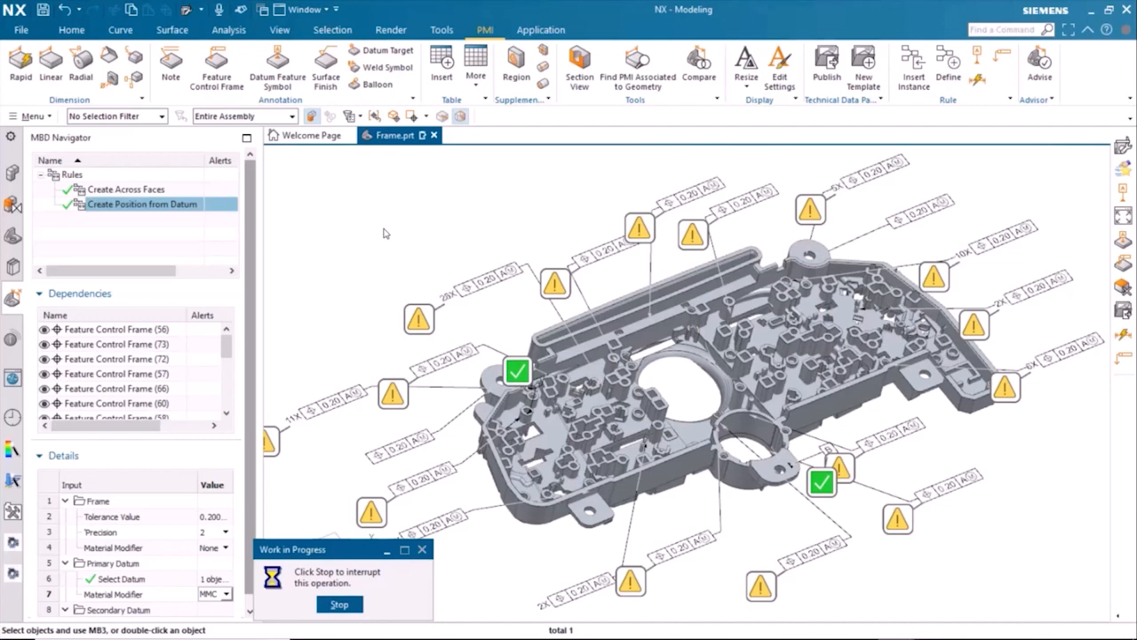
{"action": "left_click", "coordinate": [11, 338]}
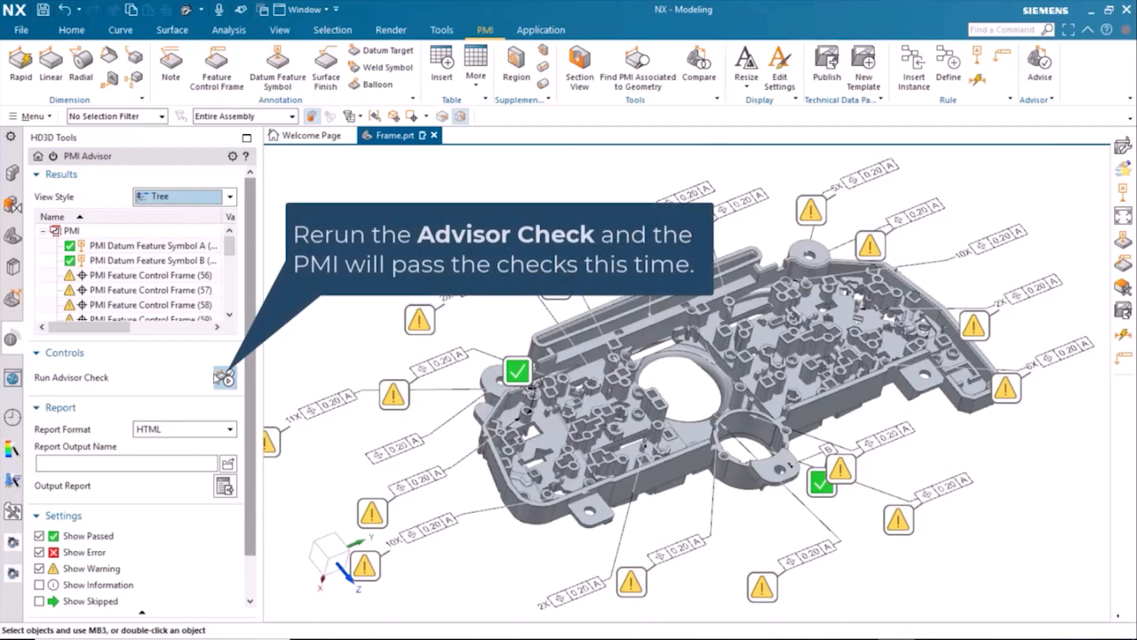
{"action": "left_click", "coordinate": [223, 377]}
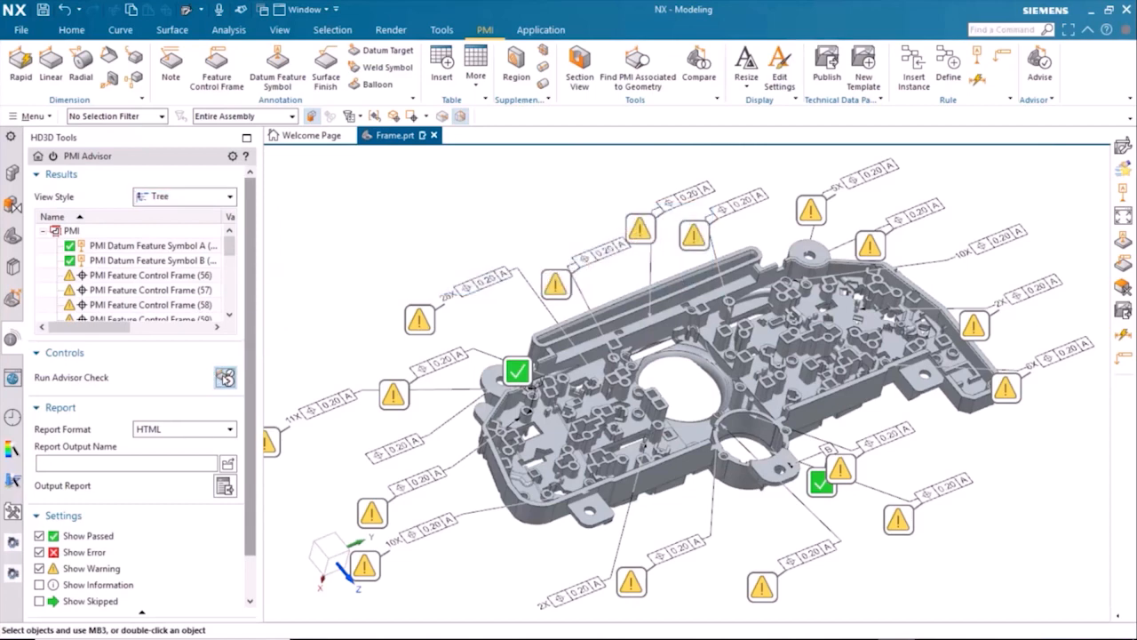